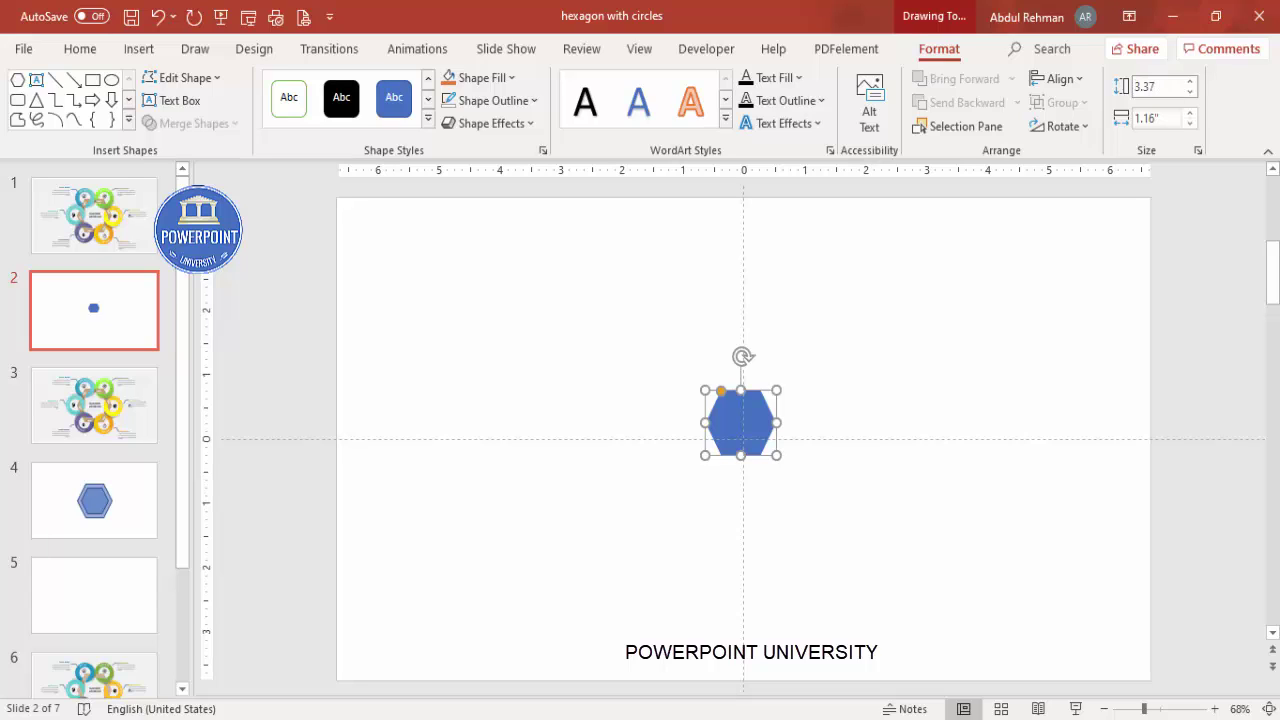
Step: Size the blue hexagon to 3.37" high by 3.83" wide and centre it on the slide
click(1169, 115)
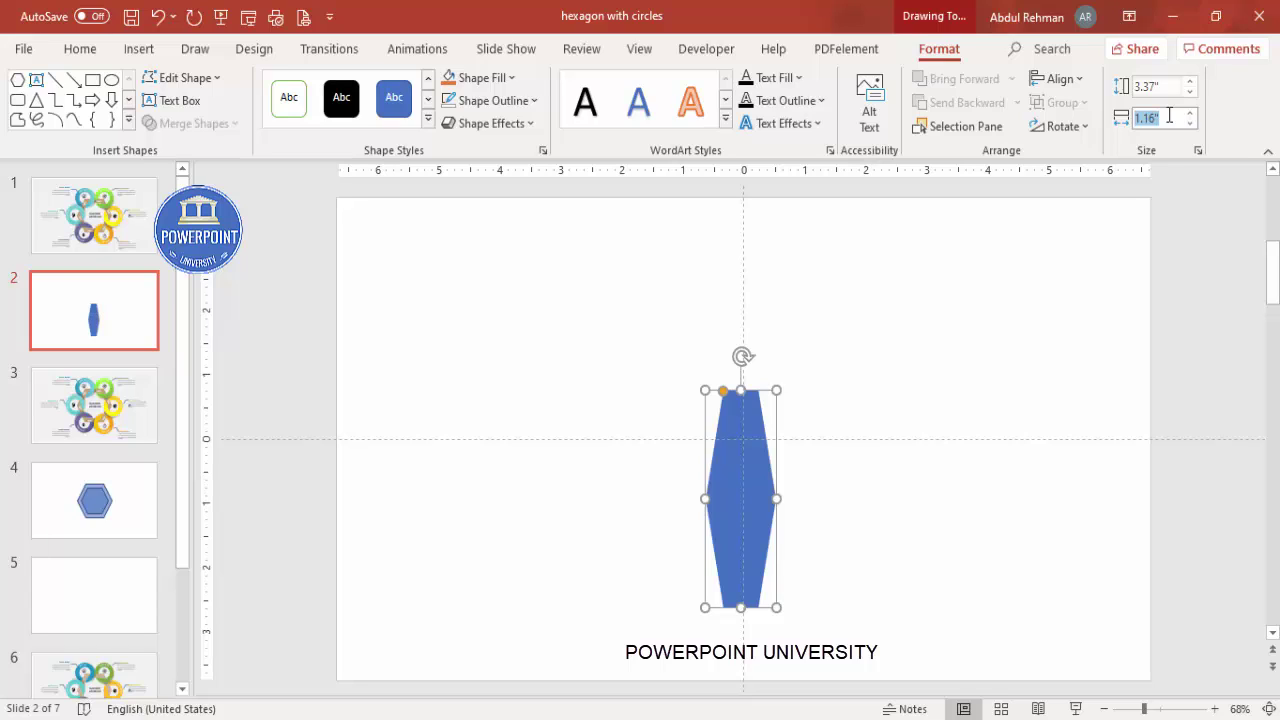
text(3.83)
key(Return)
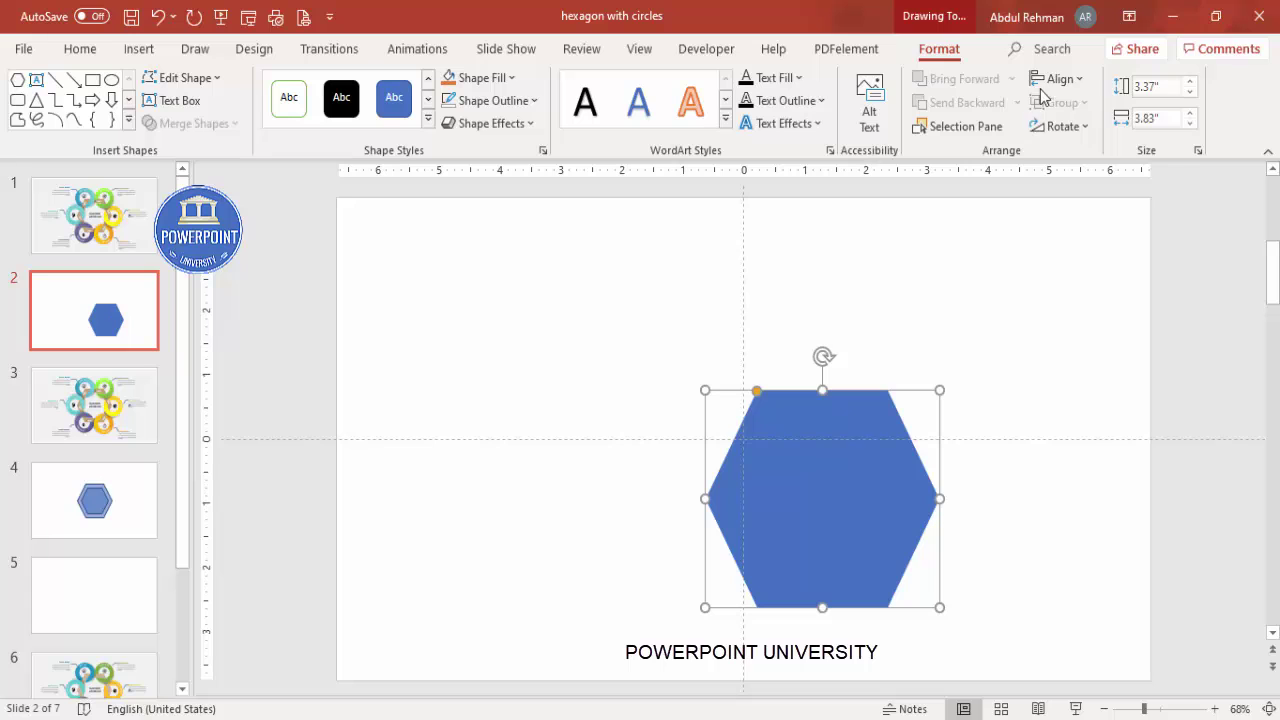
click(1046, 88)
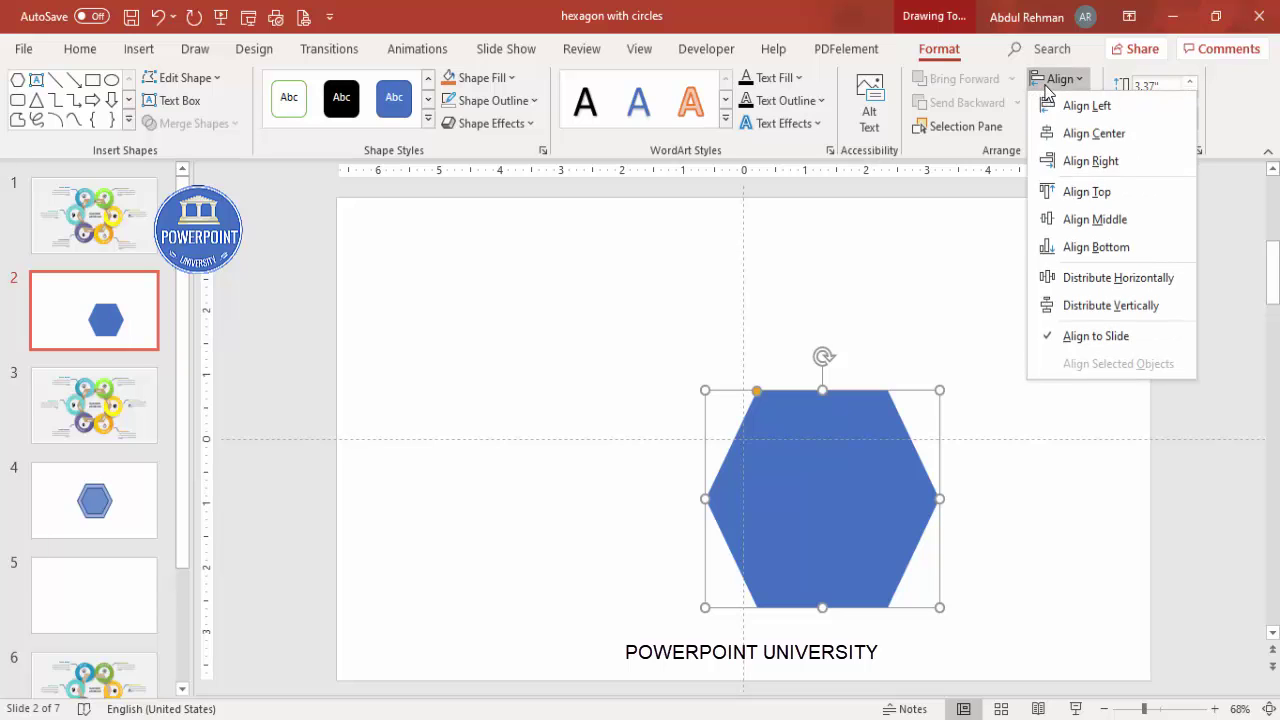
click(1104, 133)
click(1060, 78)
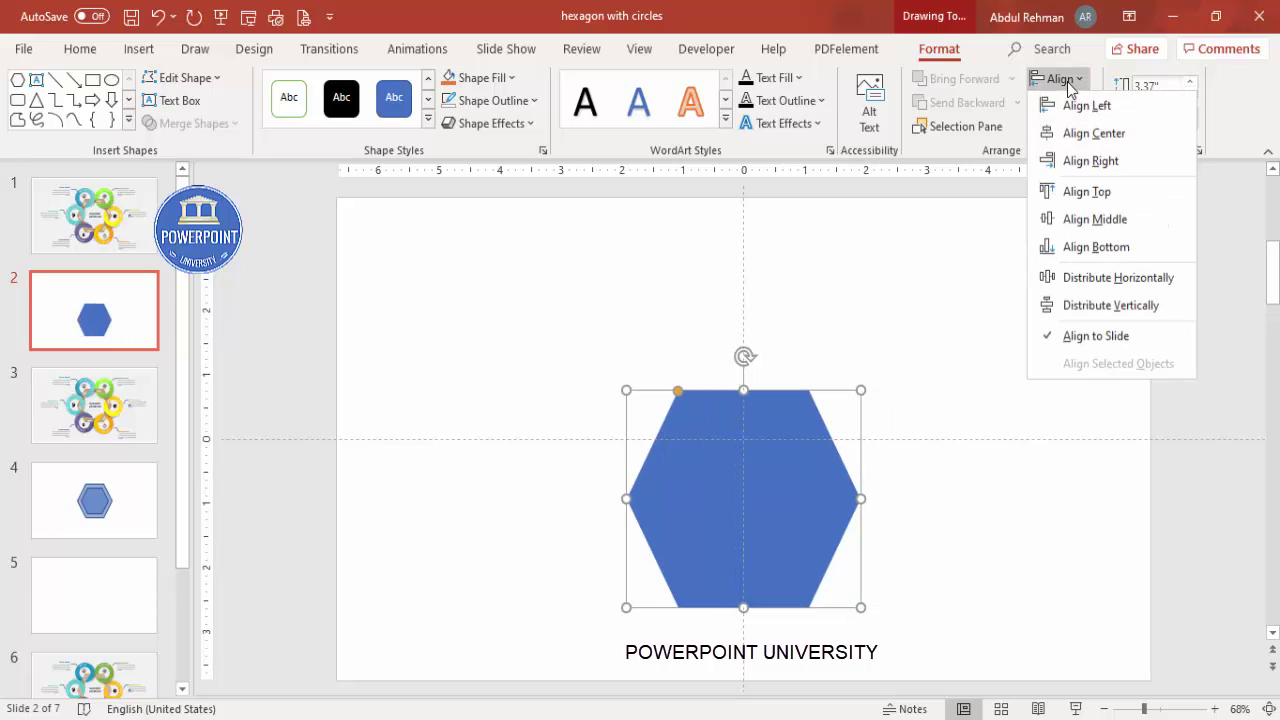
click(1094, 222)
click(920, 520)
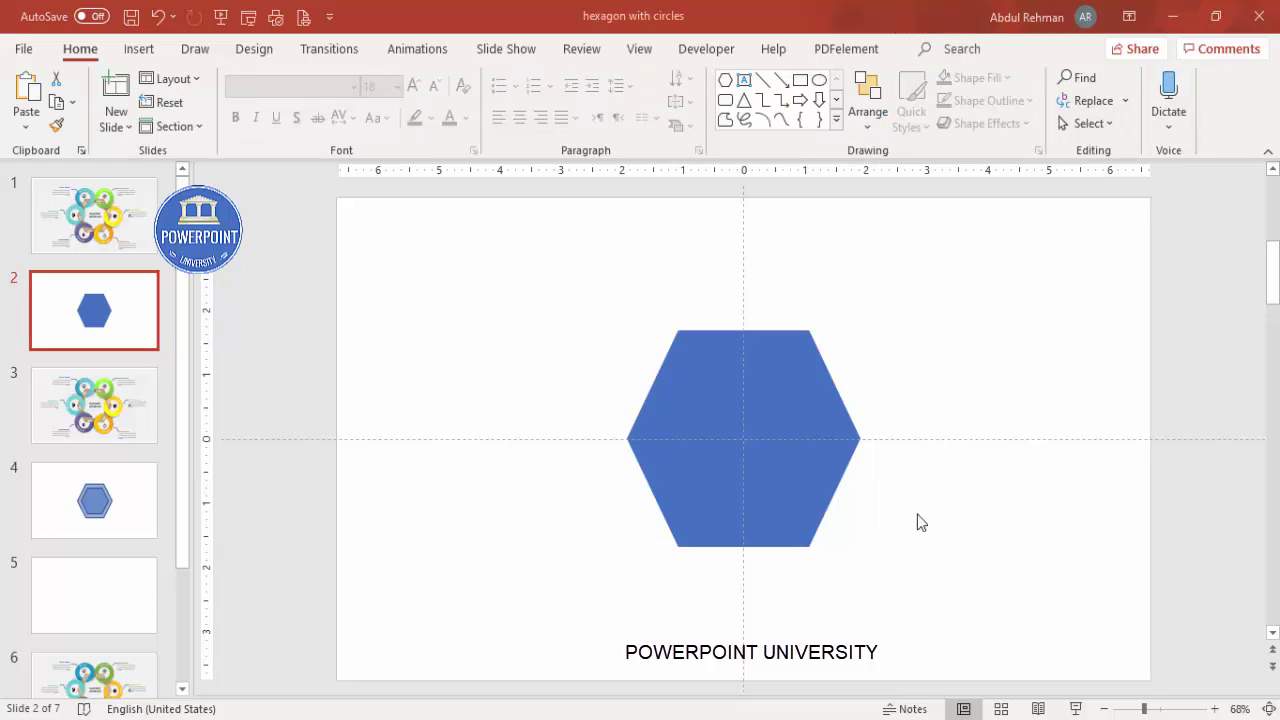
Step: Duplicate the blue hexagon and fill the copy orange
click(788, 356)
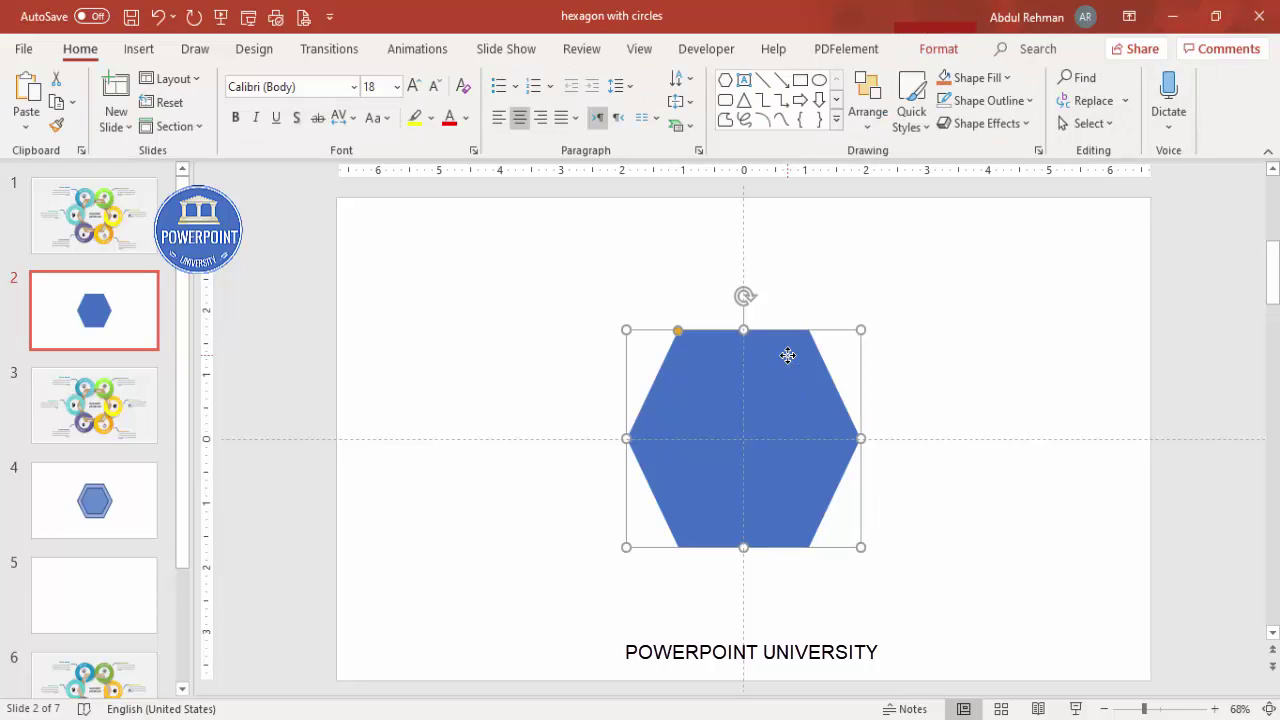
drag(786, 400, 1006, 412)
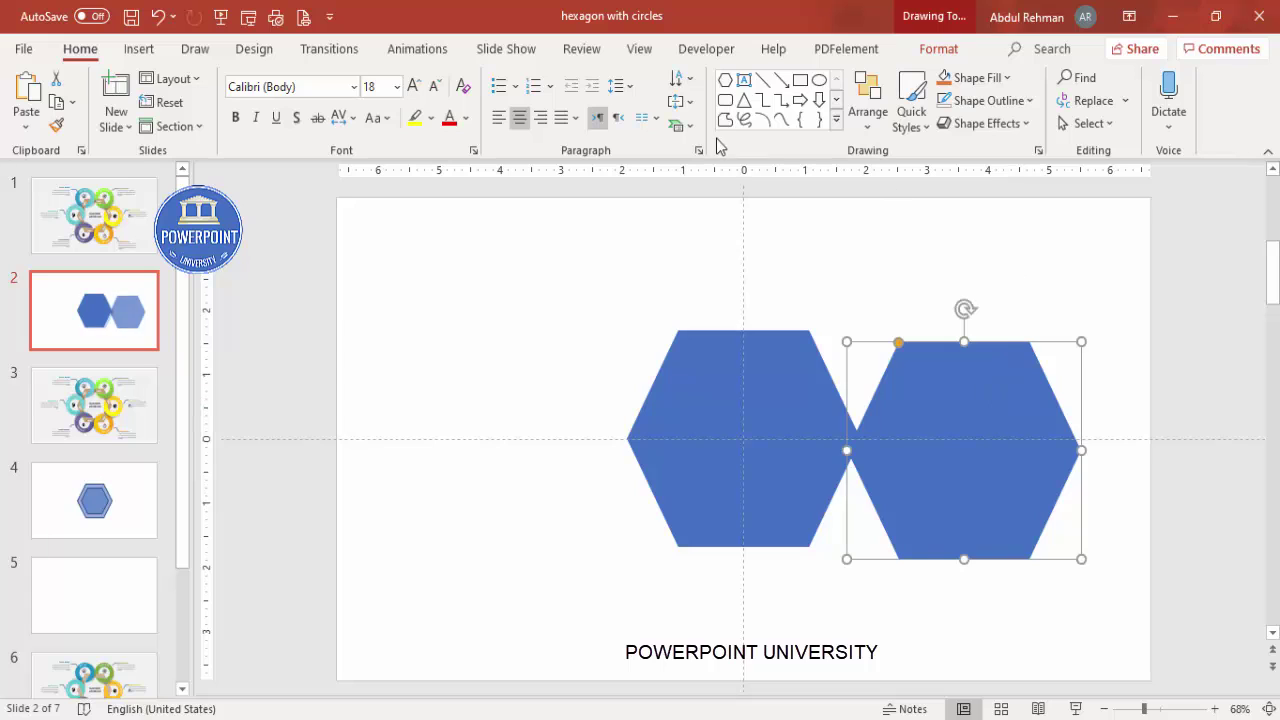
click(946, 78)
click(946, 48)
Step: Resize the orange hexagon to 2.57" by 2.92" and centre it horizontally and vertically
click(1155, 90)
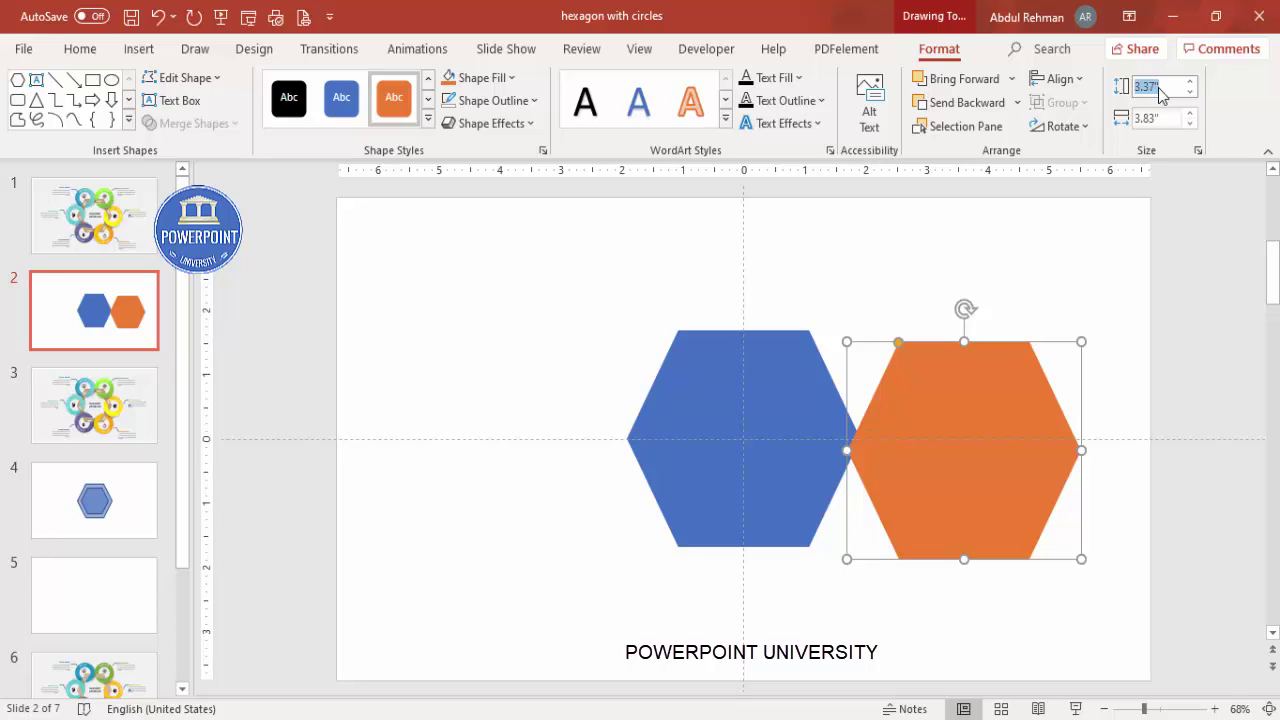
text(2.57)
click(1171, 118)
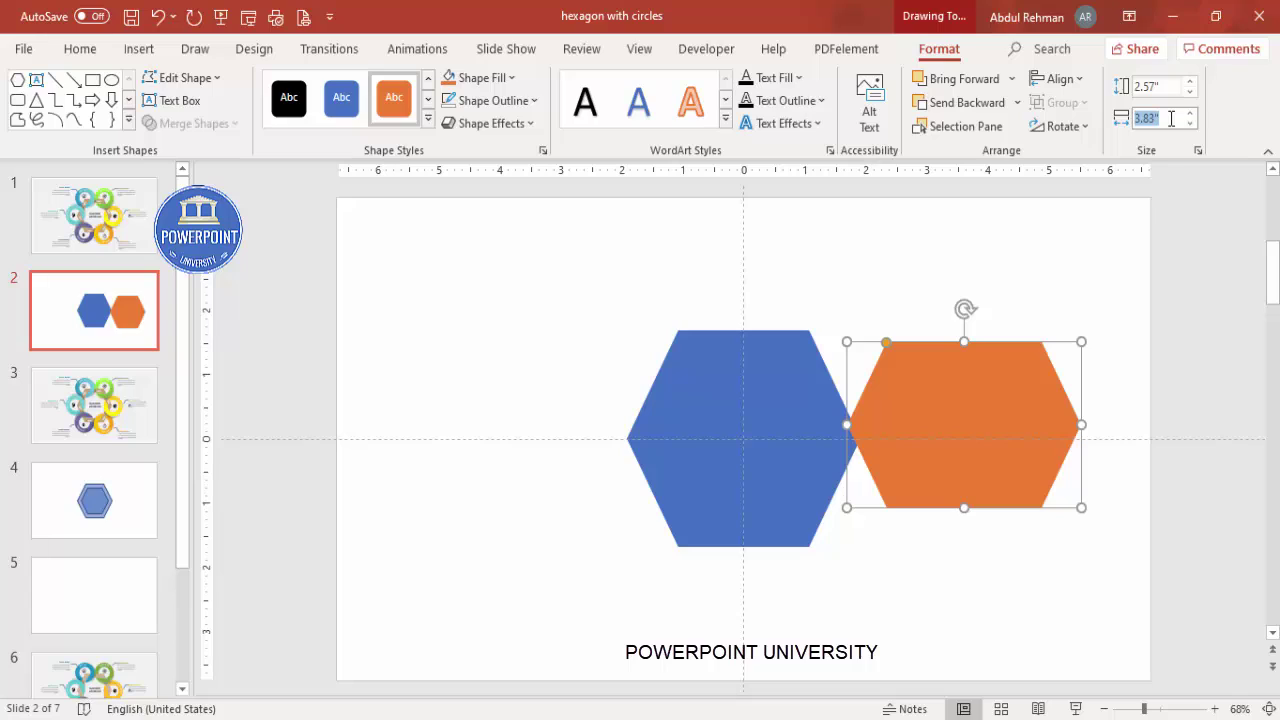
text(2.)
key(Return)
click(1058, 78)
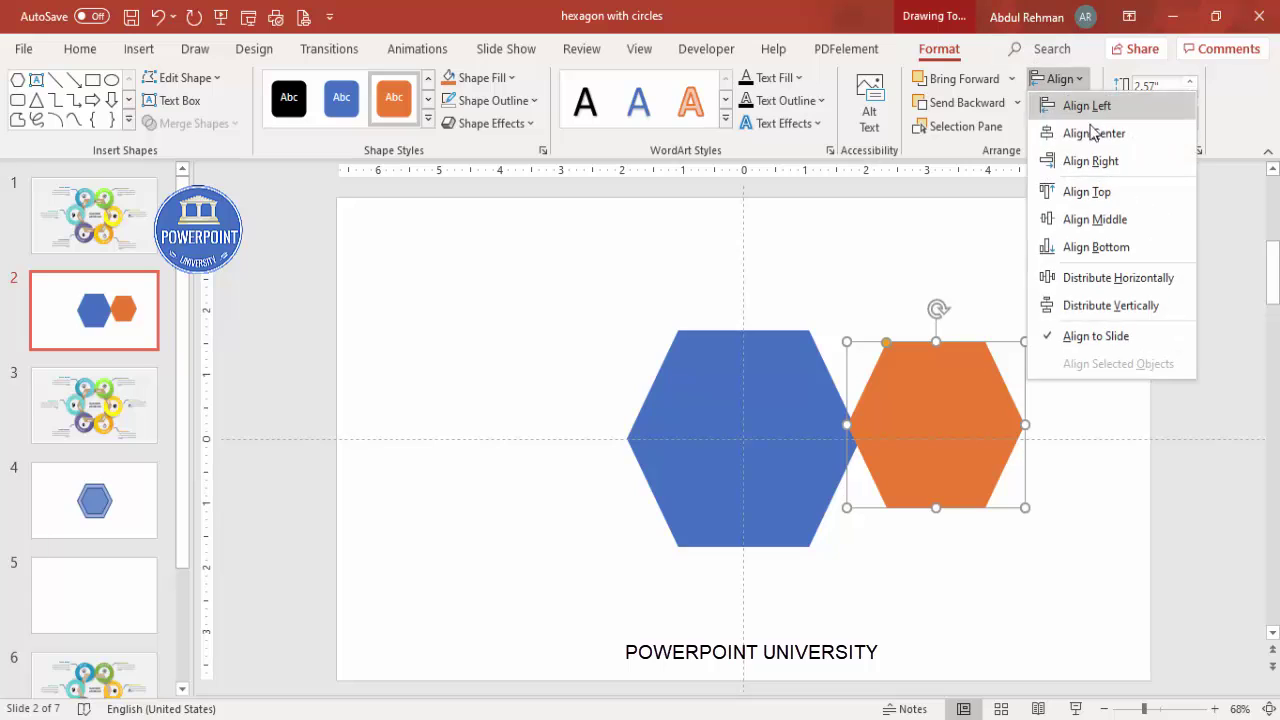
click(1092, 133)
click(1058, 78)
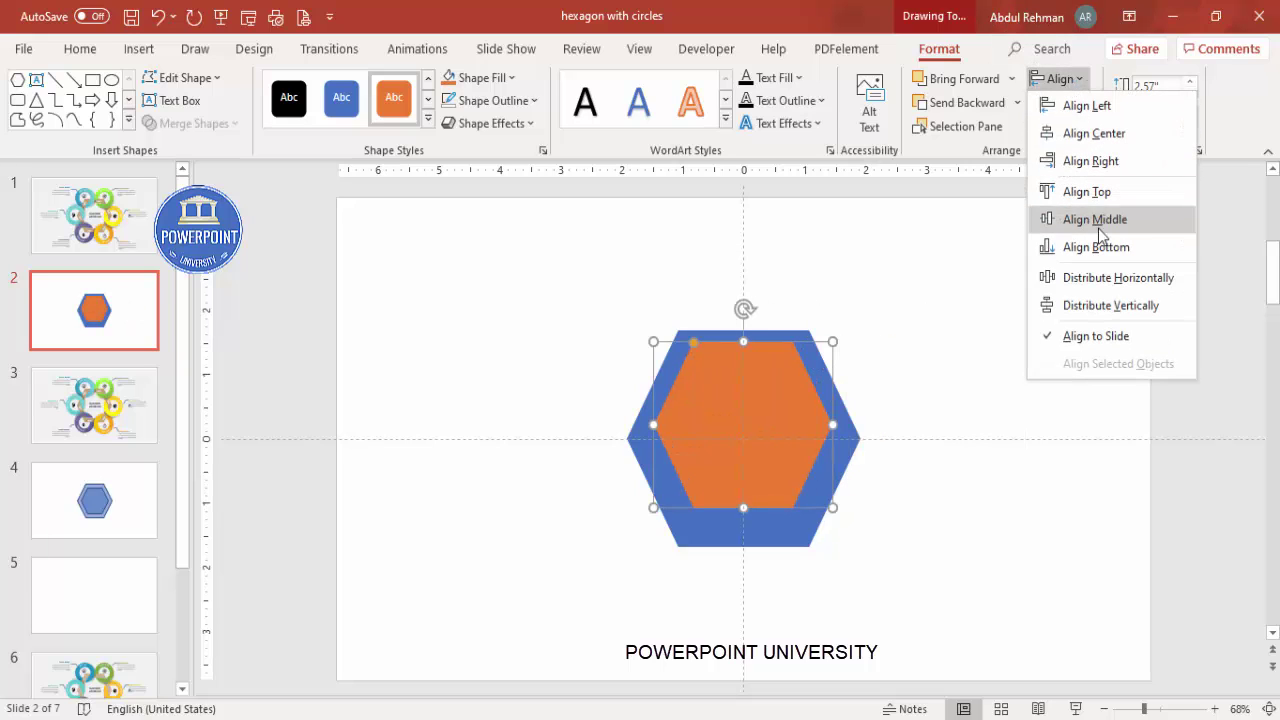
click(1097, 219)
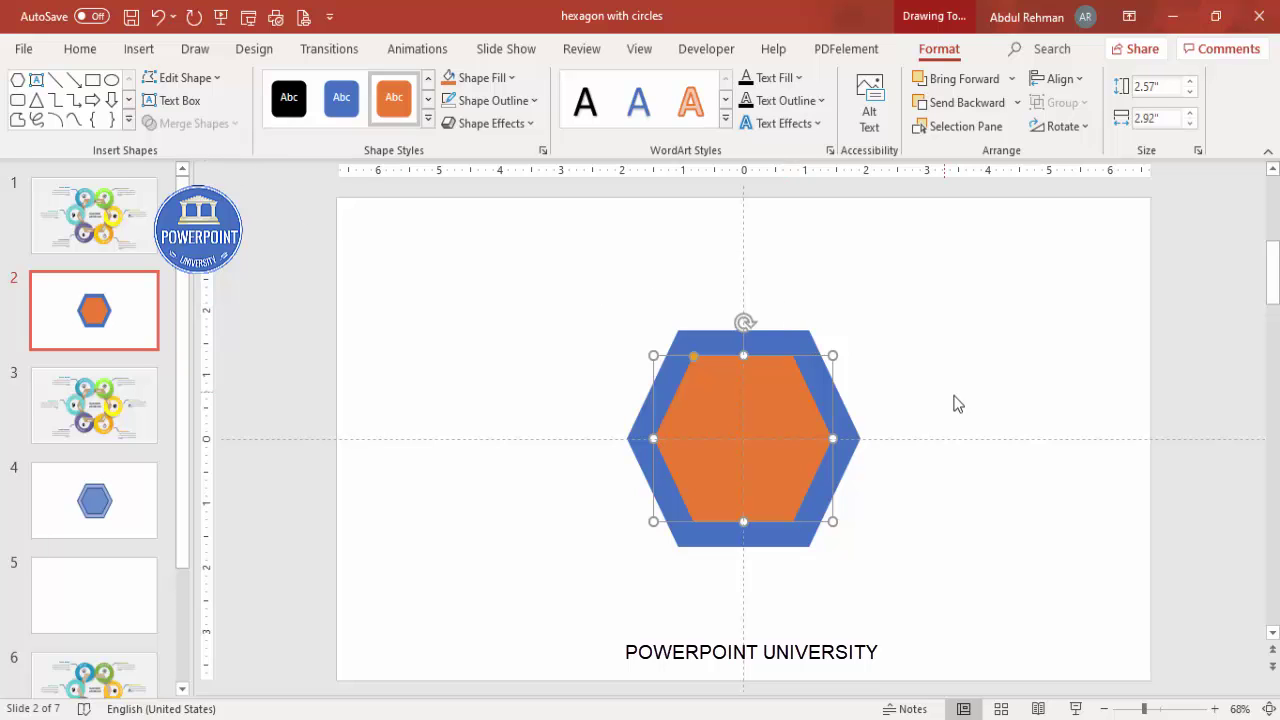
click(860, 314)
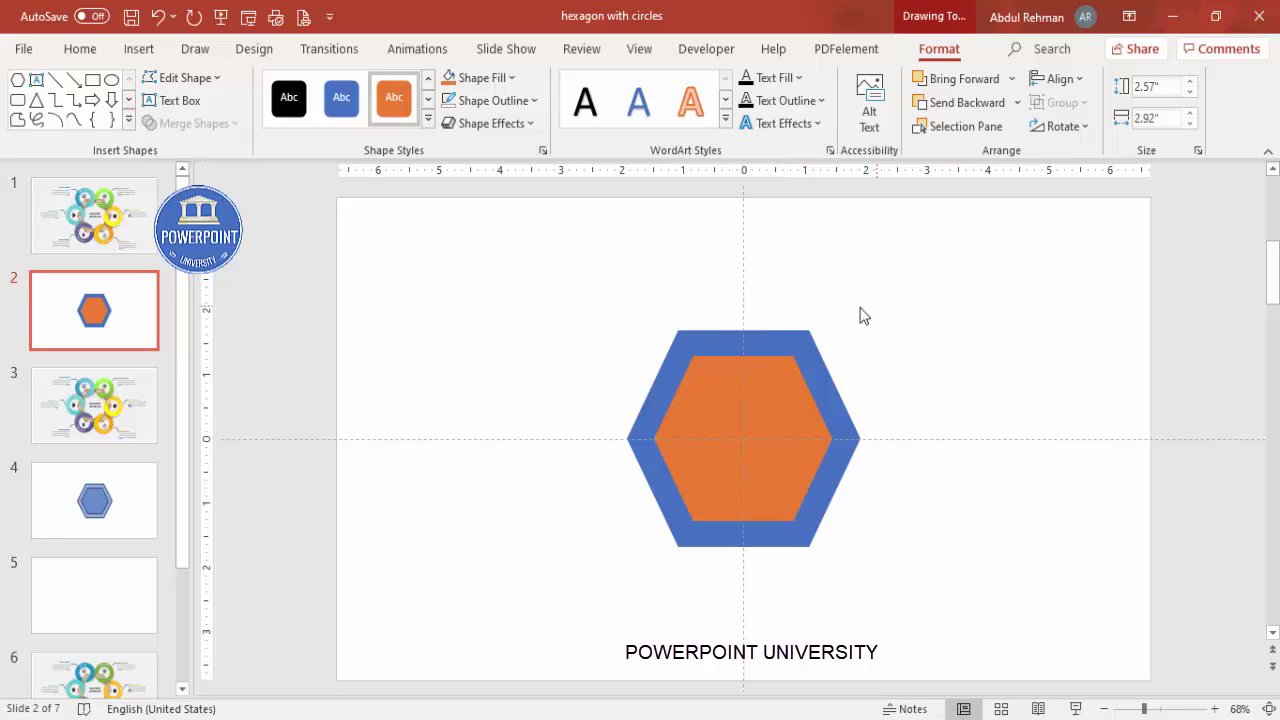
Step: Subtract the orange hexagon from the blue one to leave a hexagonal ring
click(784, 341)
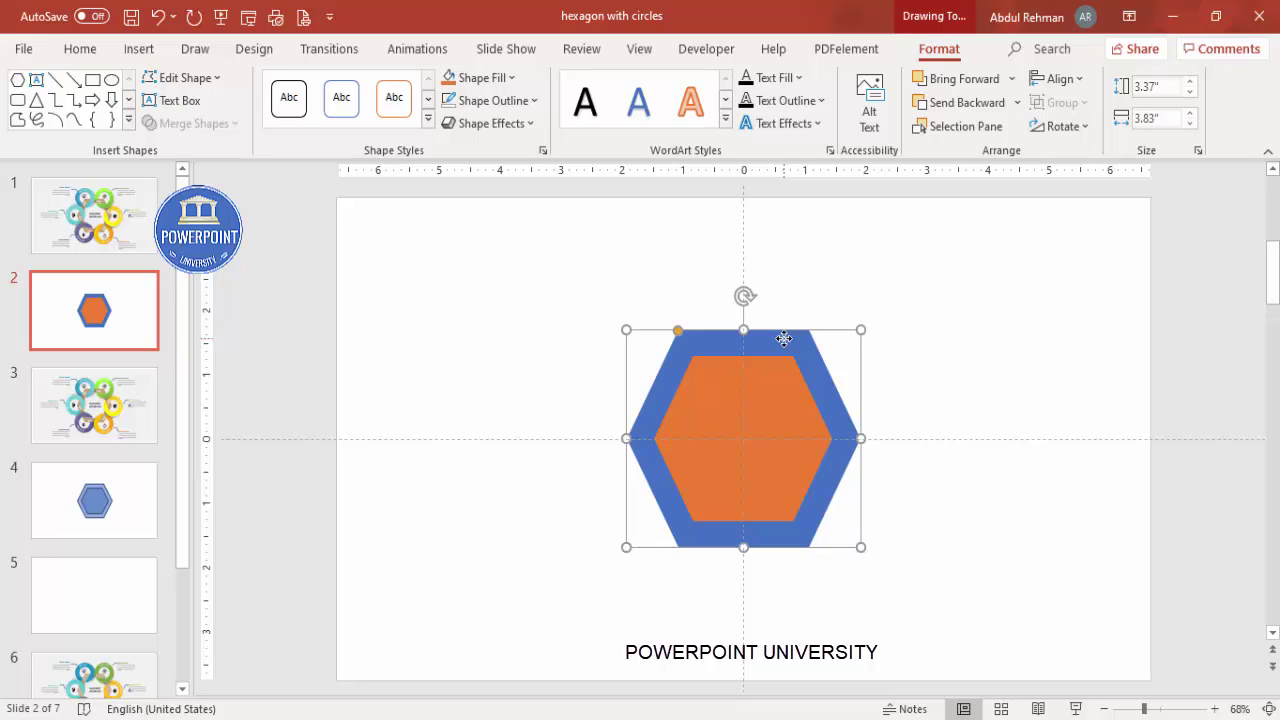
shift+click(762, 386)
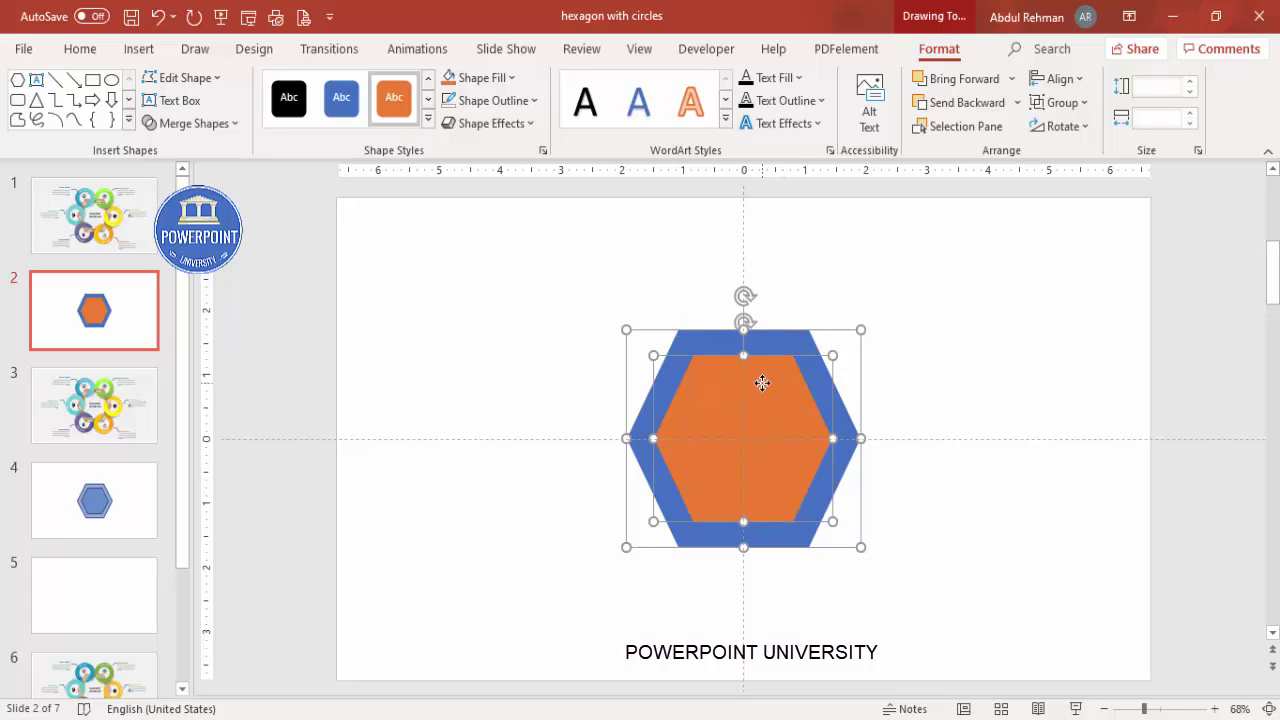
click(205, 124)
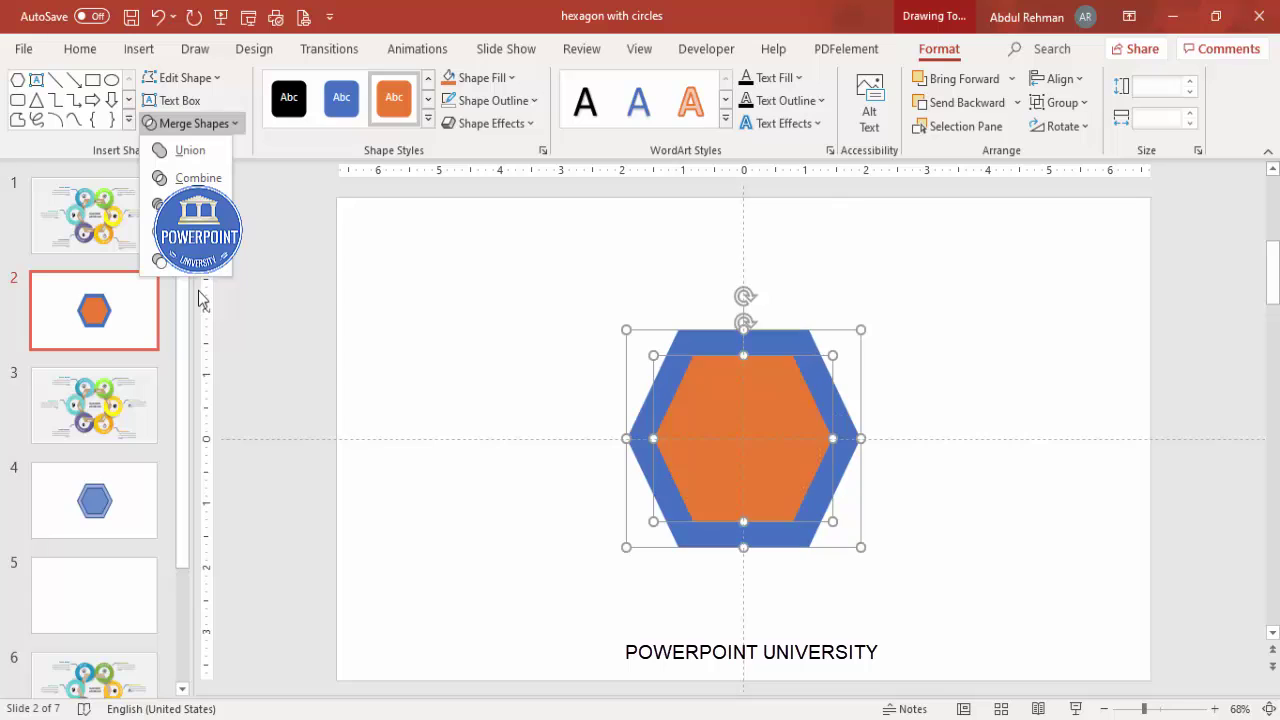
click(210, 265)
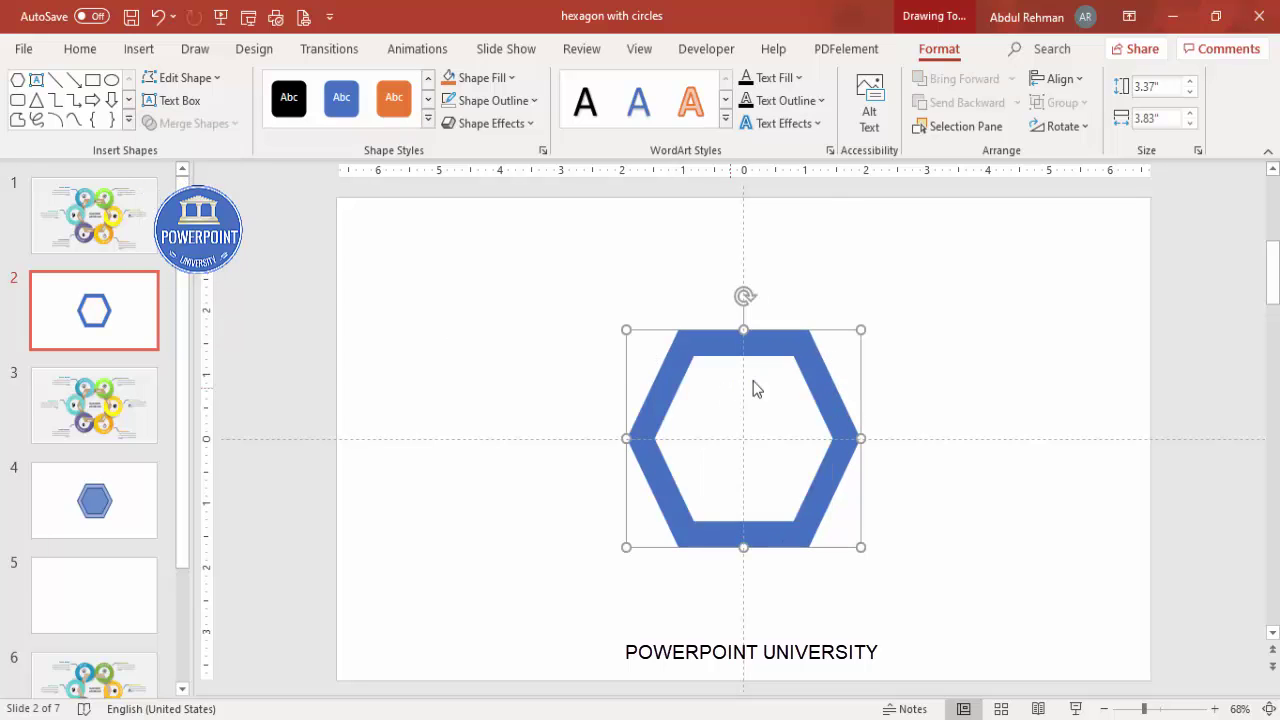
Step: Fill the hexagonal ring with the tan recent colour
click(510, 79)
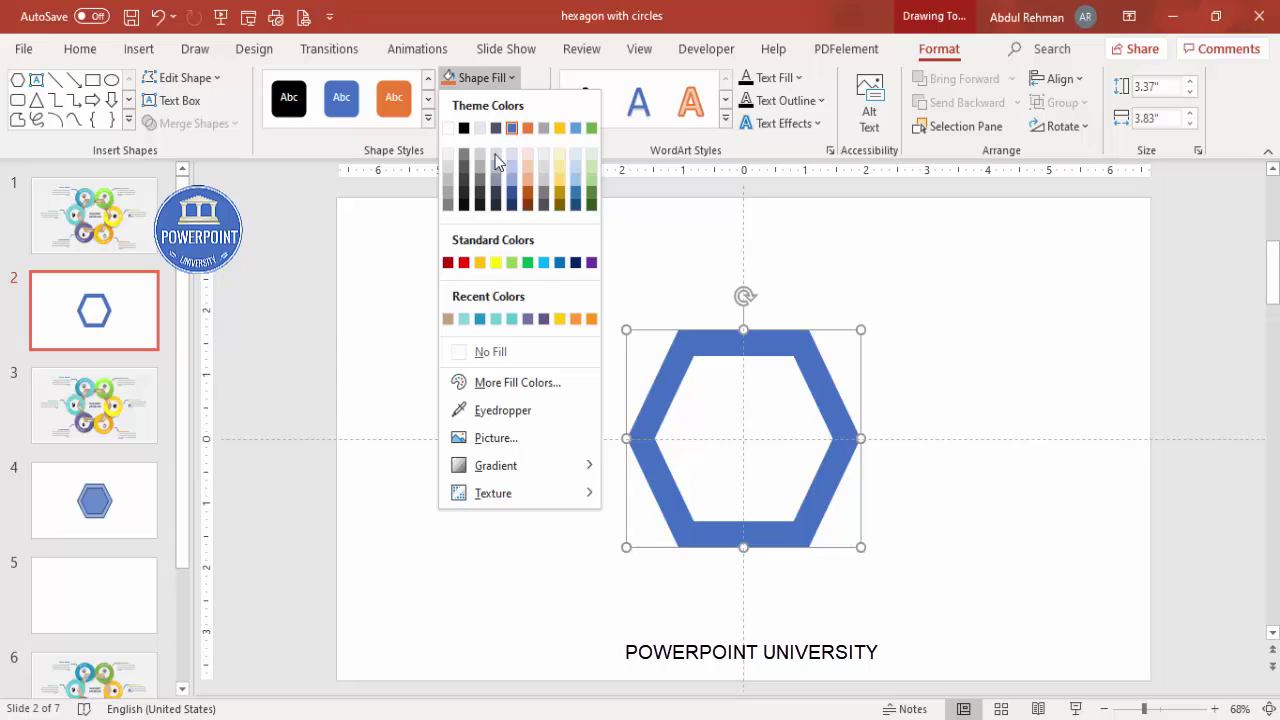
click(448, 319)
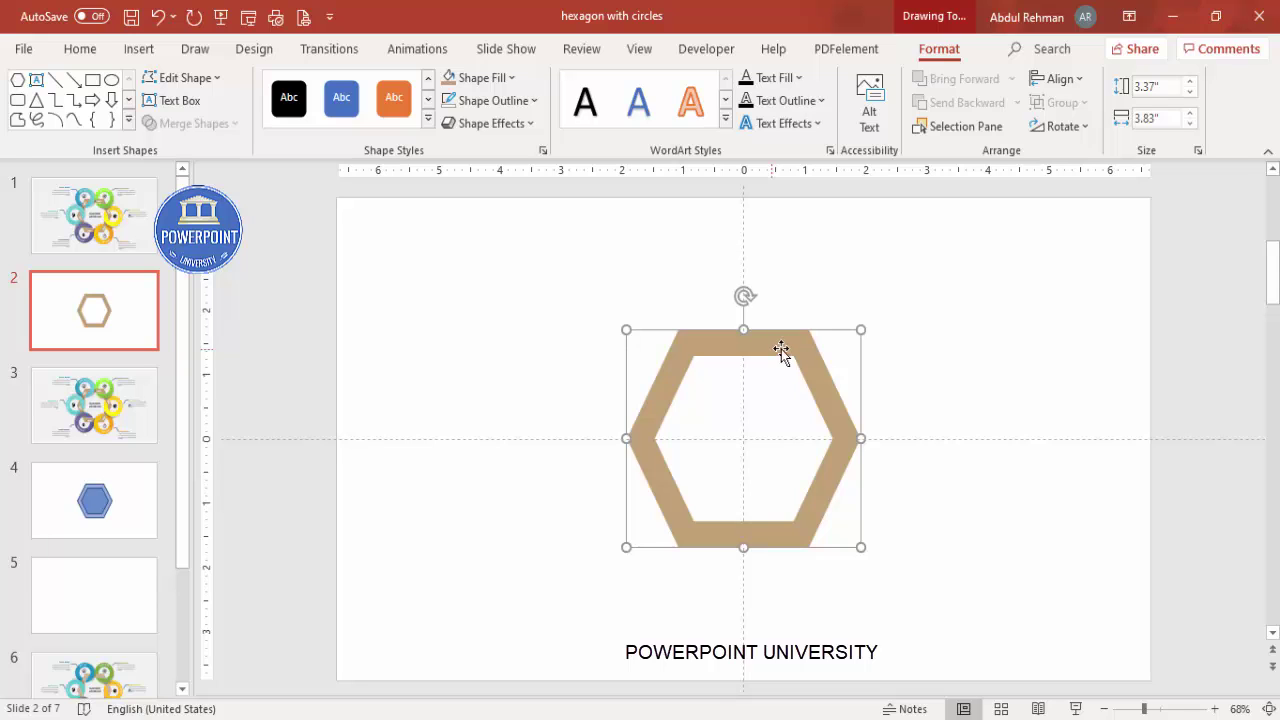
click(903, 340)
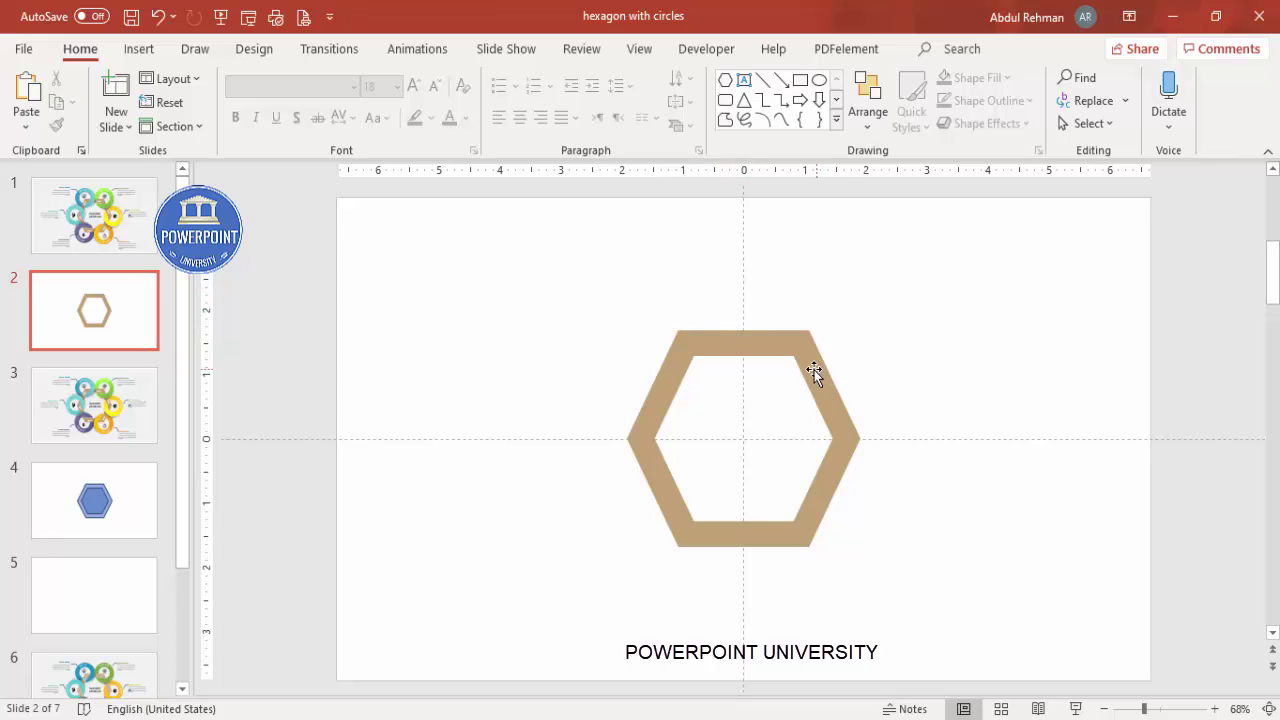
Step: Insert a hollow circle shape sized 2.1" by 2.1"
click(139, 48)
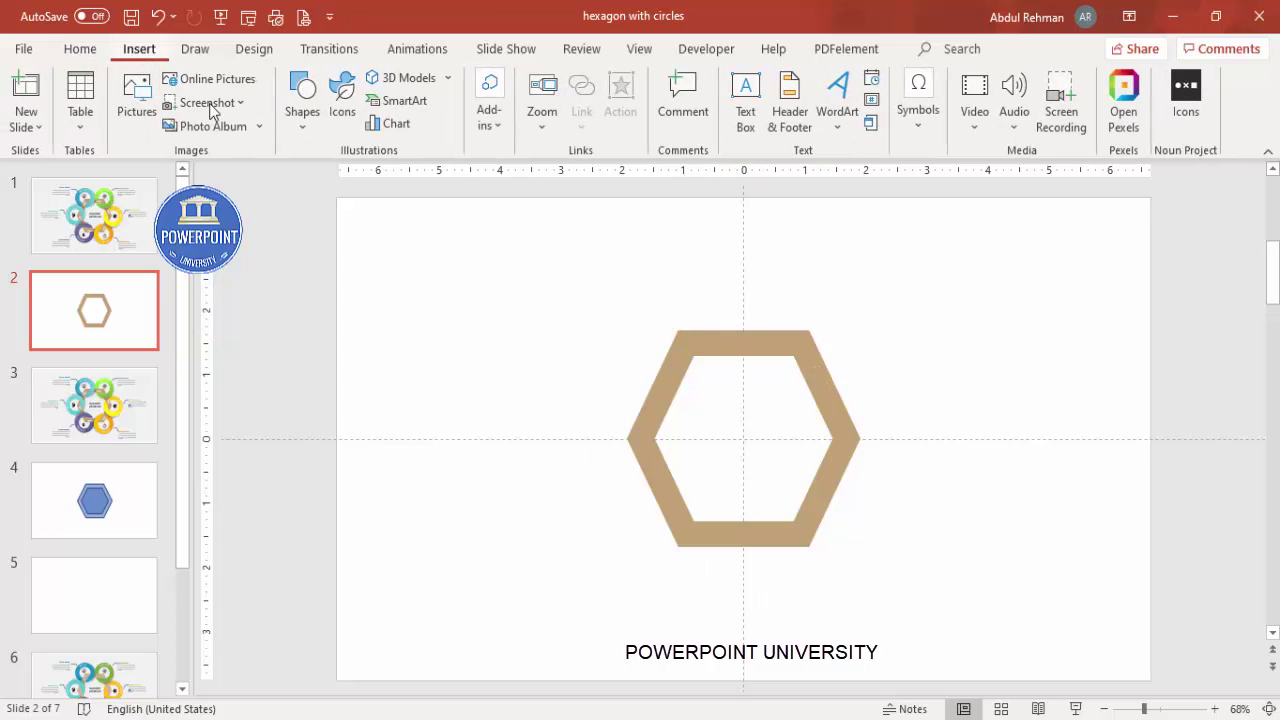
click(302, 95)
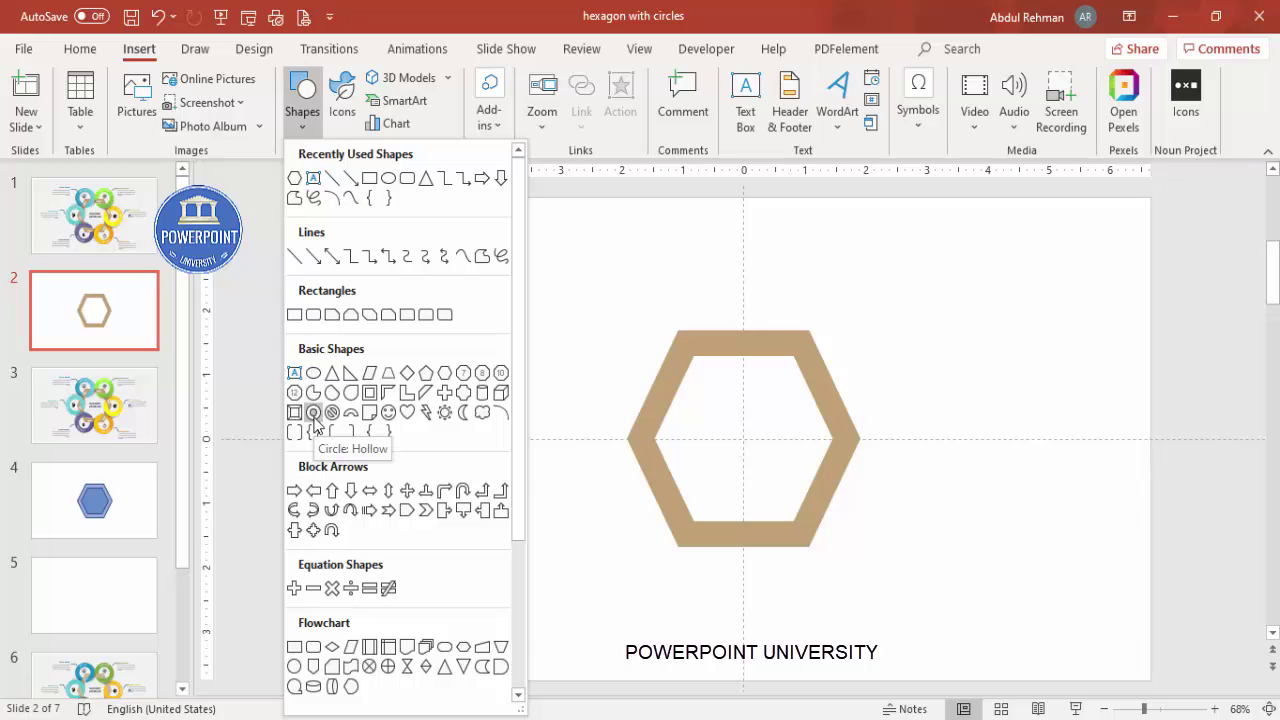
click(313, 413)
click(578, 290)
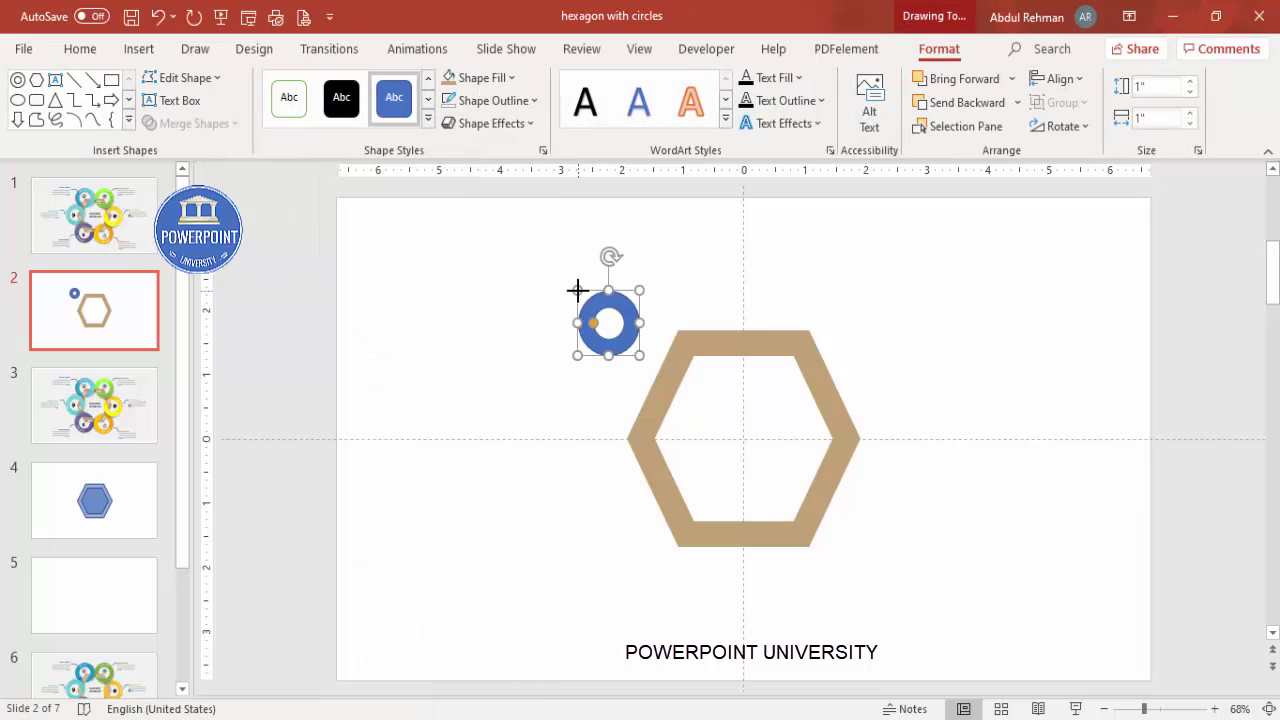
key(shift+Tab)
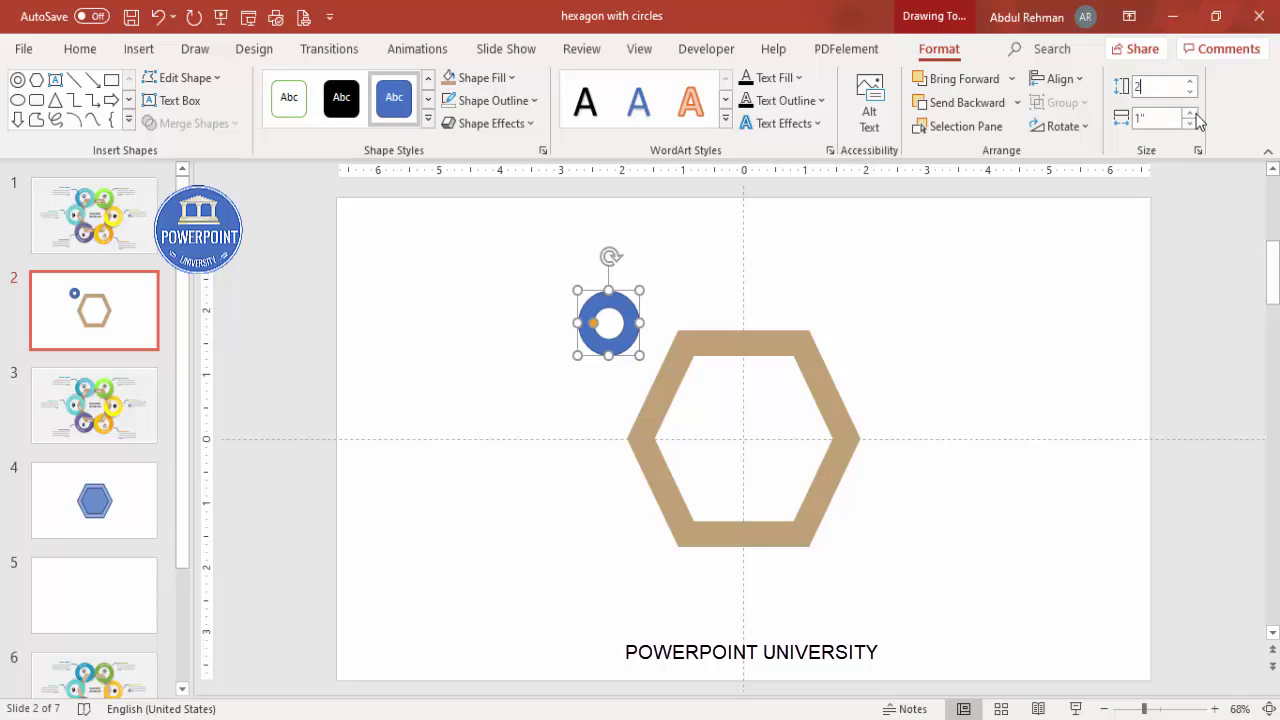
click(1165, 118)
text(2)
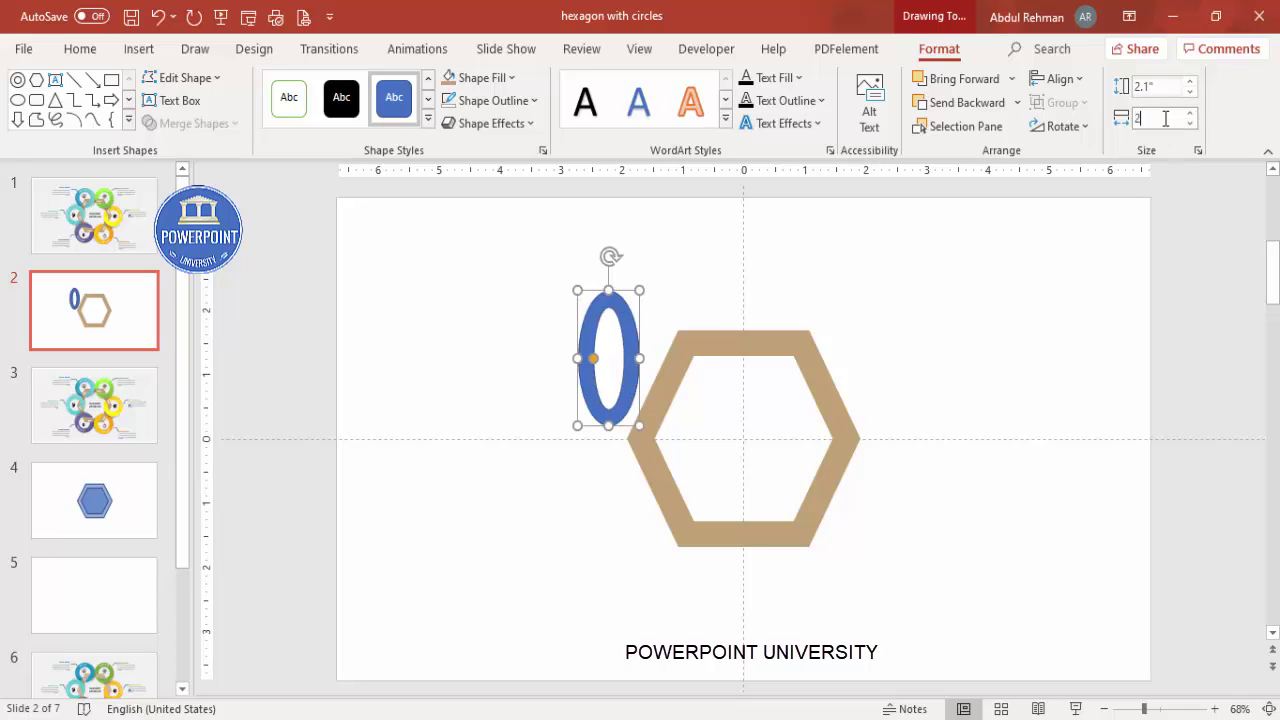
text(.1)
key(Return)
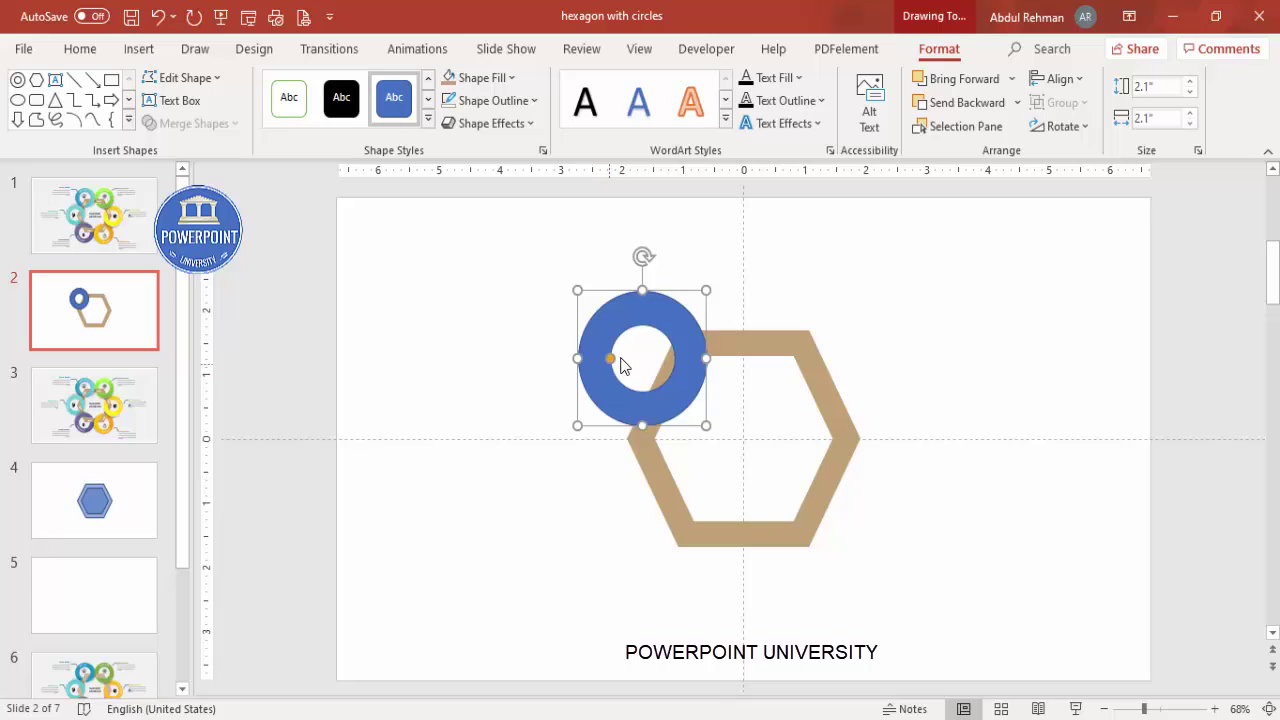
Step: Thin the donut, move it onto the hexagon's upper-left corner, and remove its outline
drag(614, 368, 606, 370)
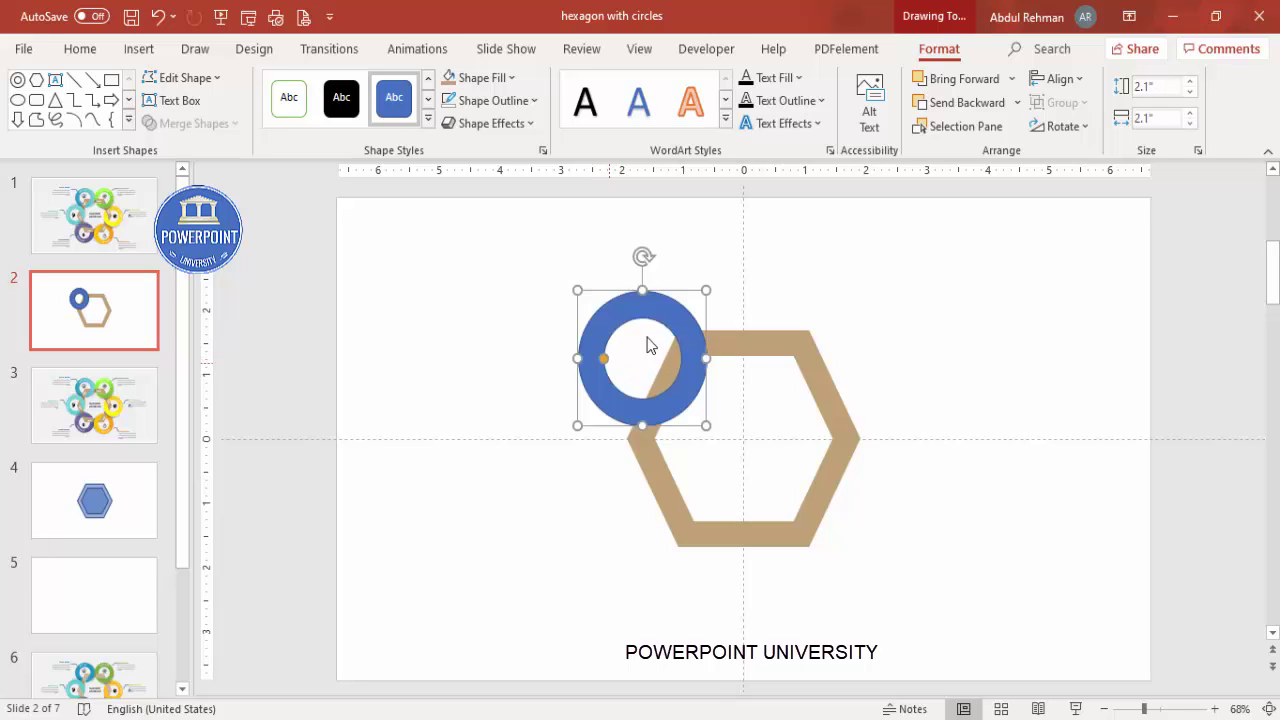
drag(661, 316, 682, 276)
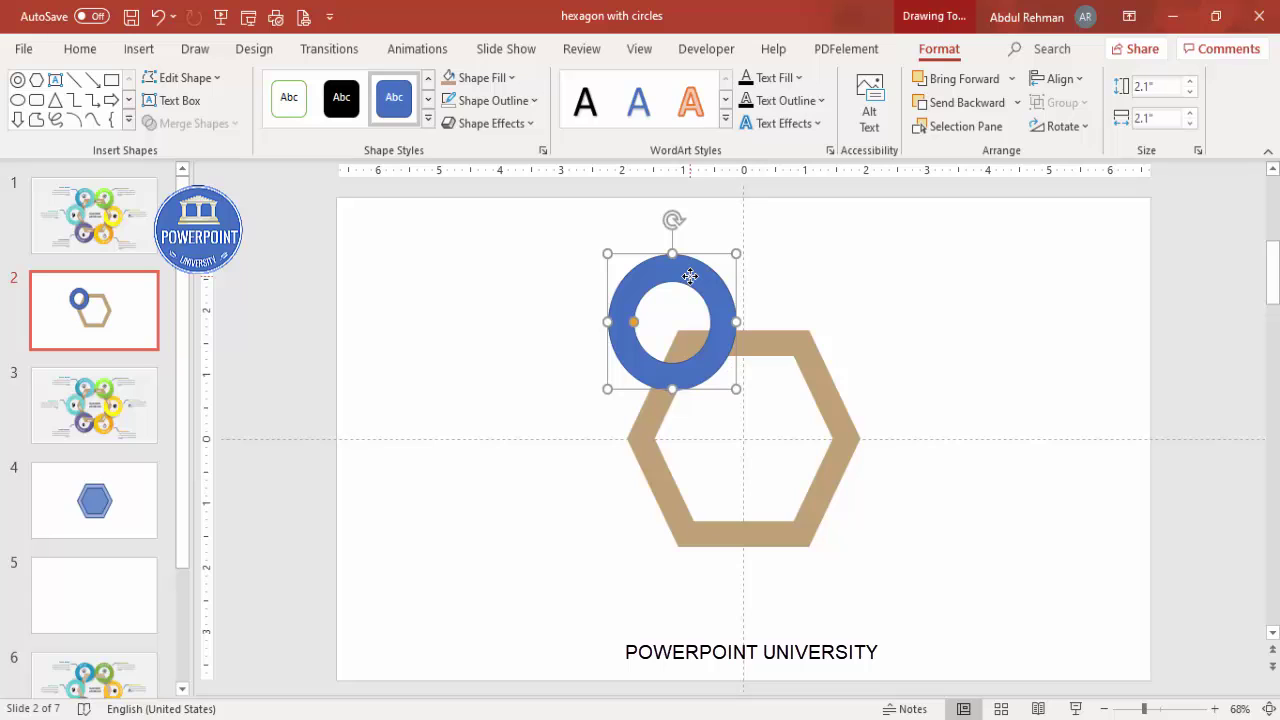
click(534, 100)
click(503, 371)
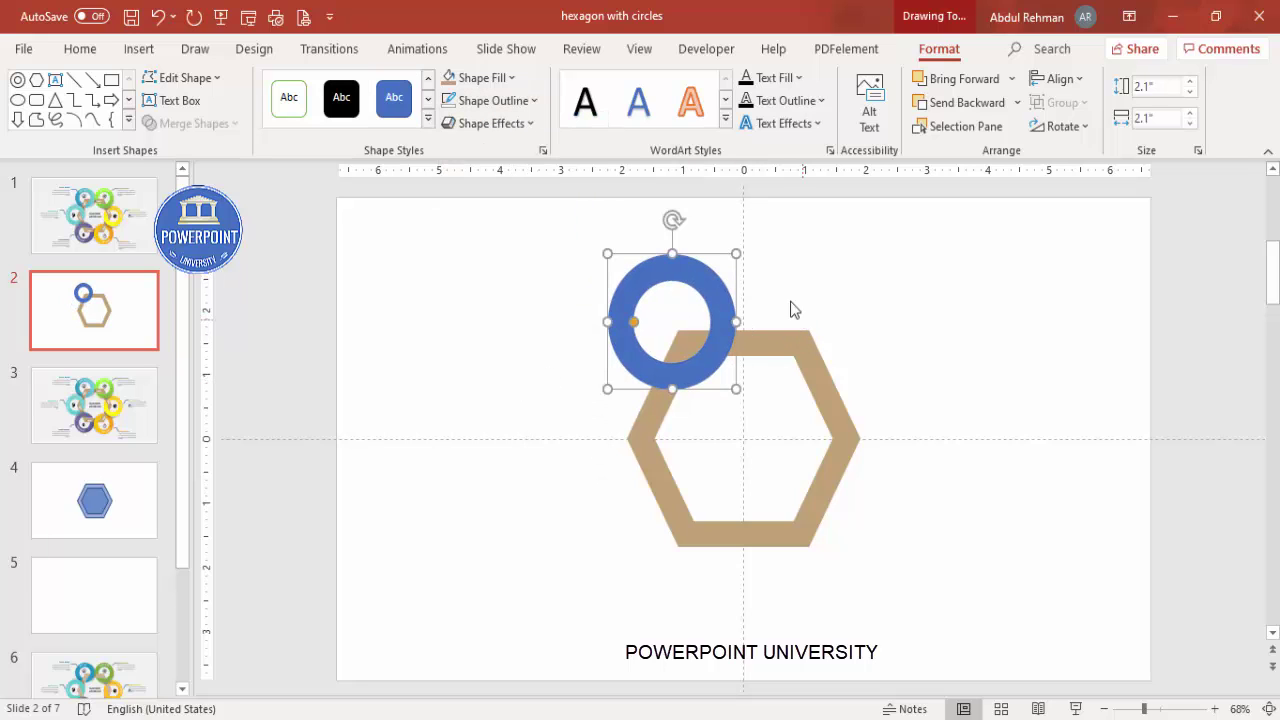
right_click(708, 284)
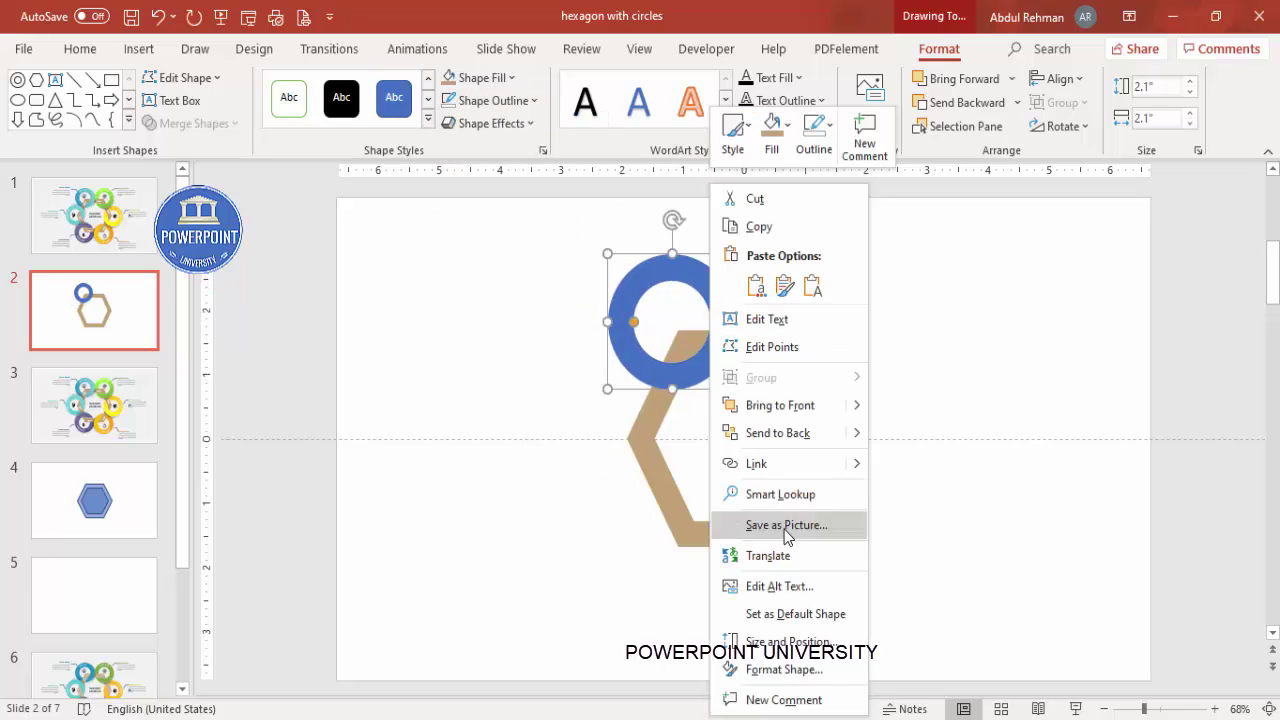
Step: Make the blue donut's fill 32% transparent
click(822, 671)
click(1056, 294)
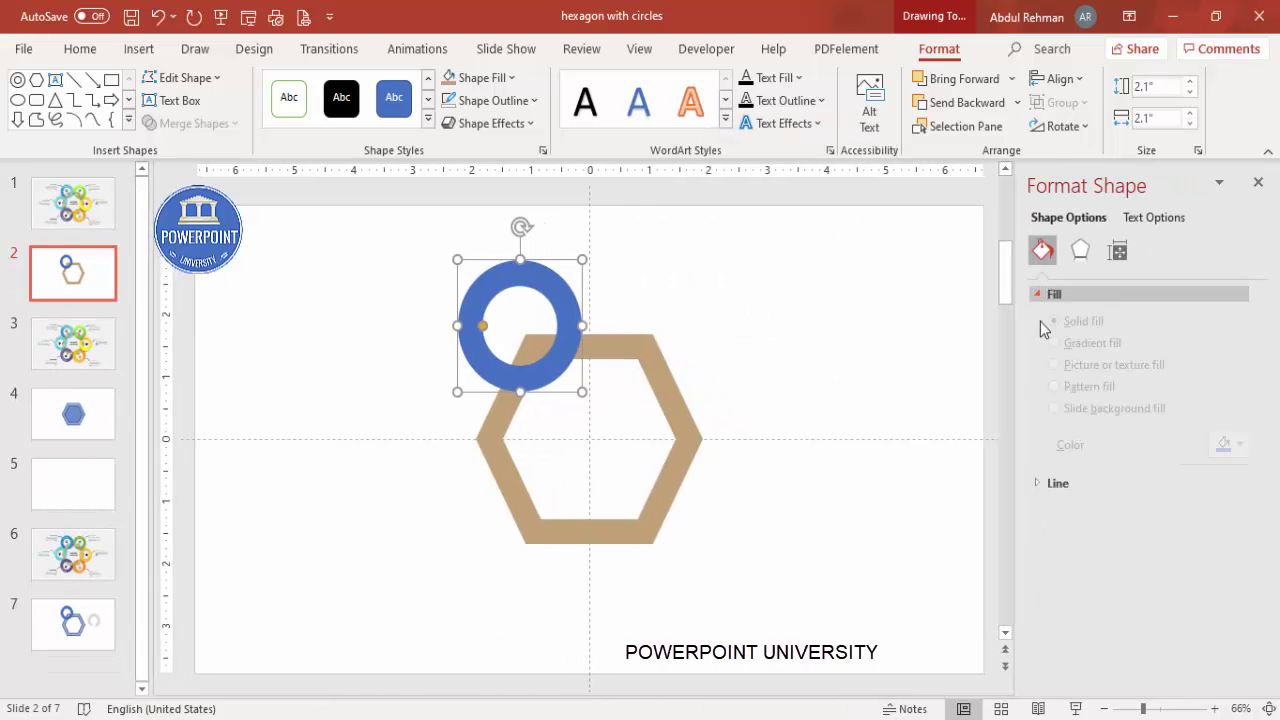
drag(1132, 502, 1146, 502)
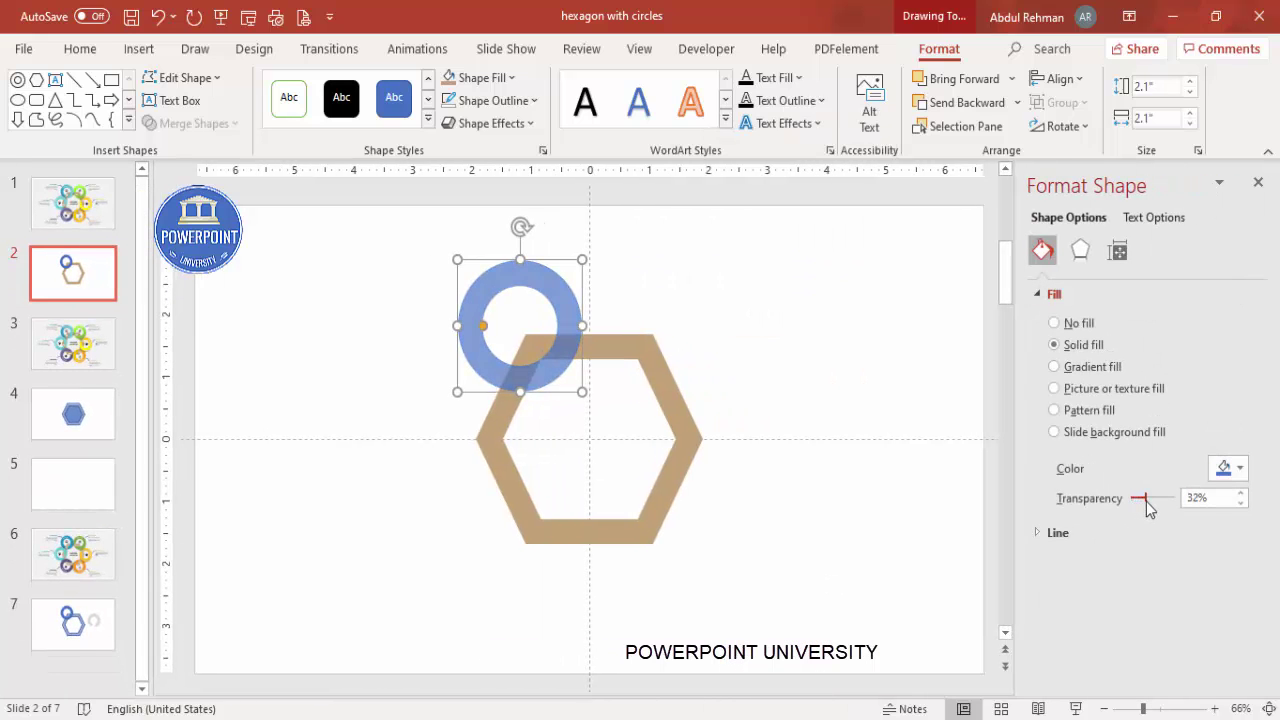
Step: Nudge the translucent ring up and right onto the hexagon's upper-left corner
click(1181, 709)
drag(730, 573, 727, 571)
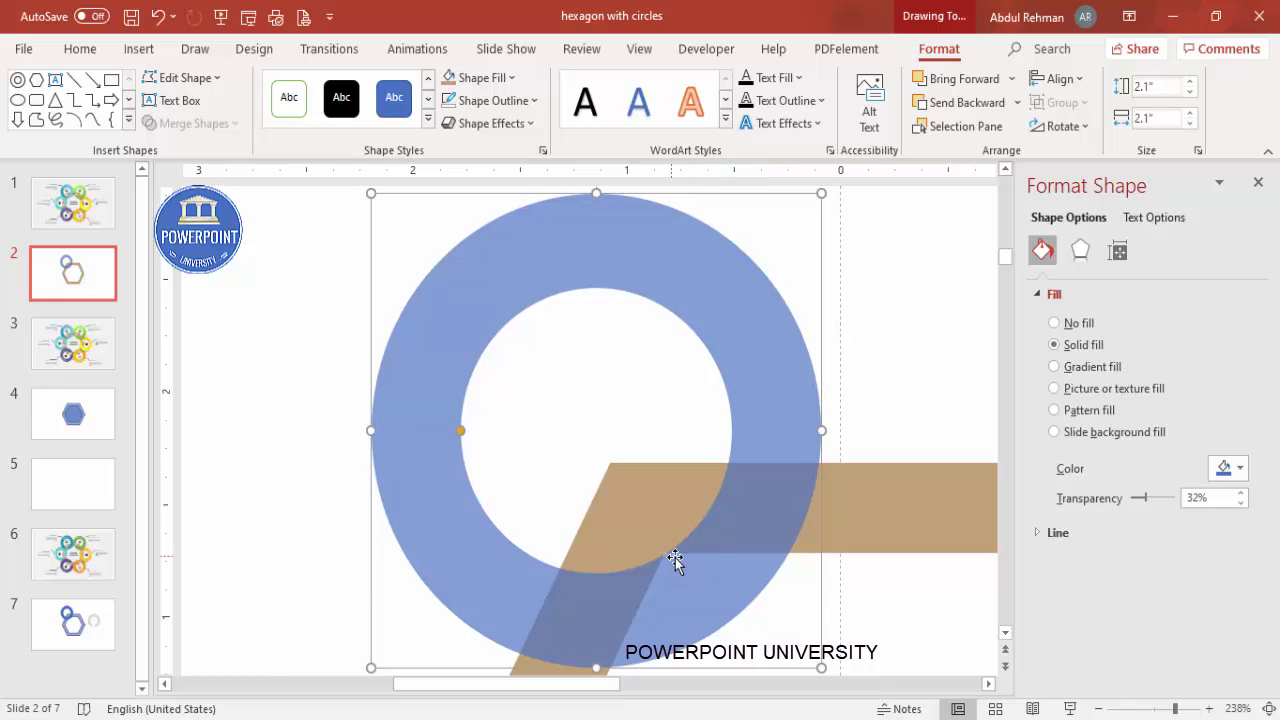
click(1269, 709)
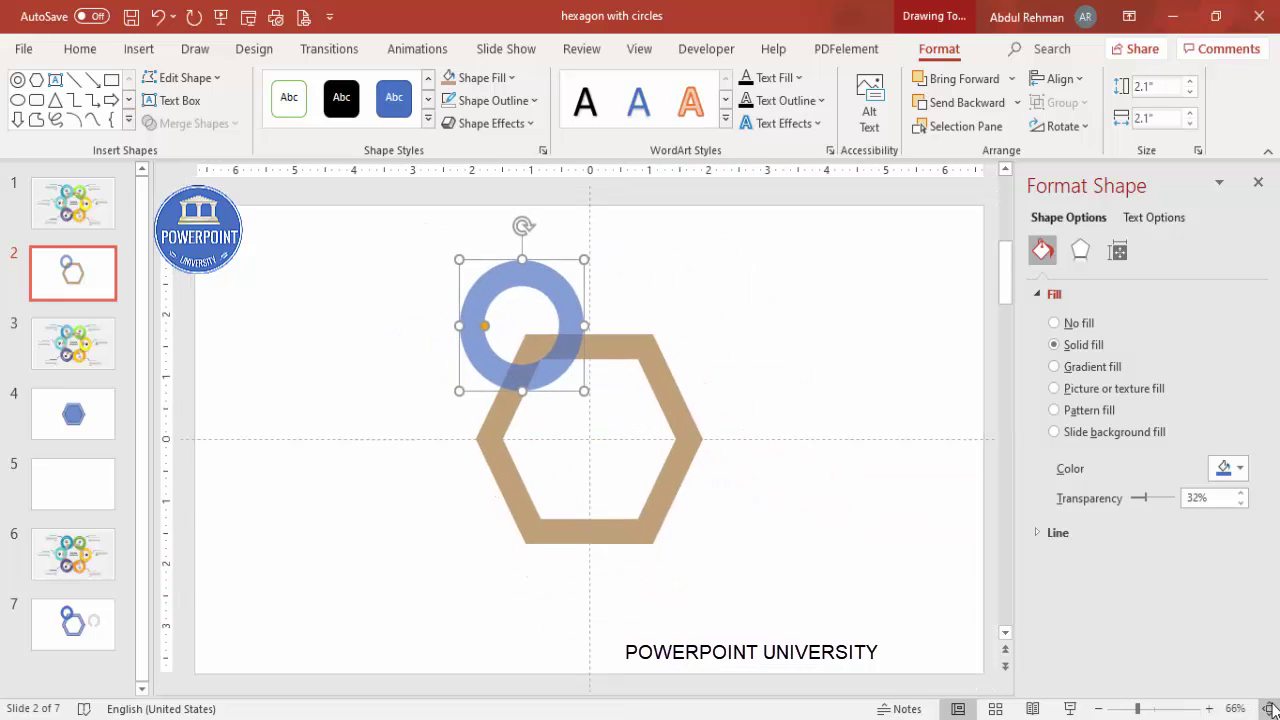
click(761, 314)
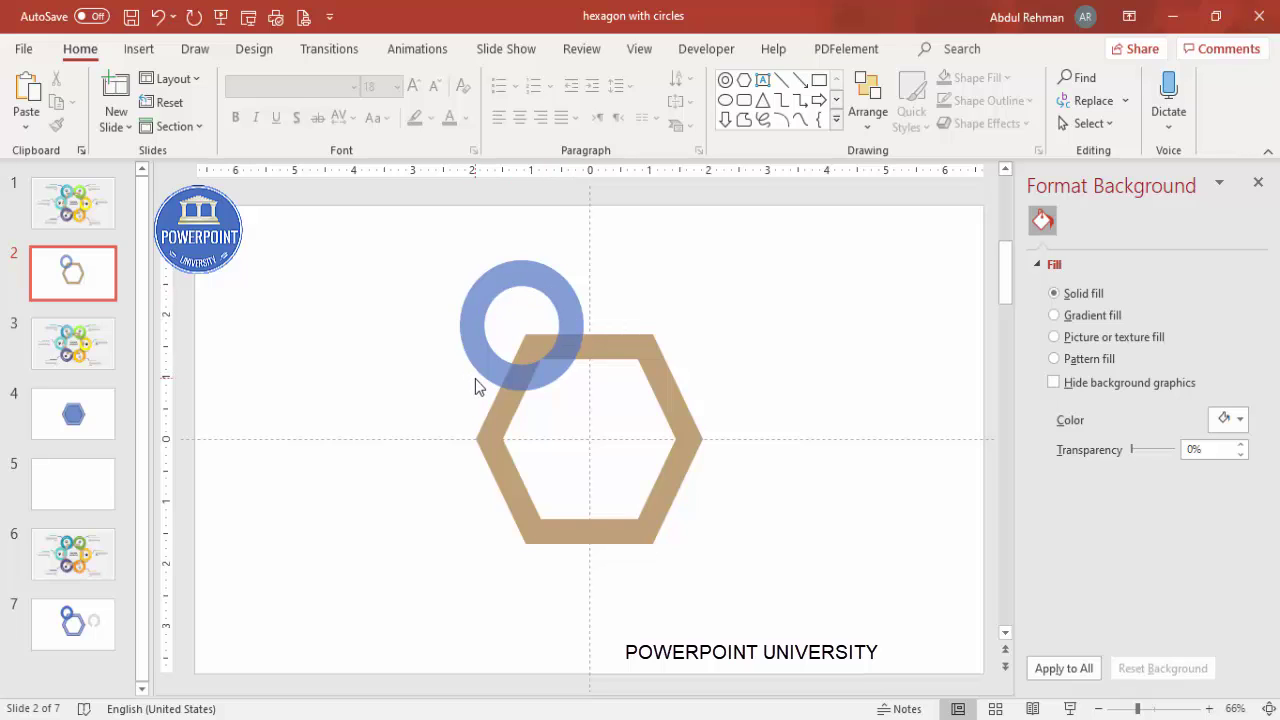
click(560, 291)
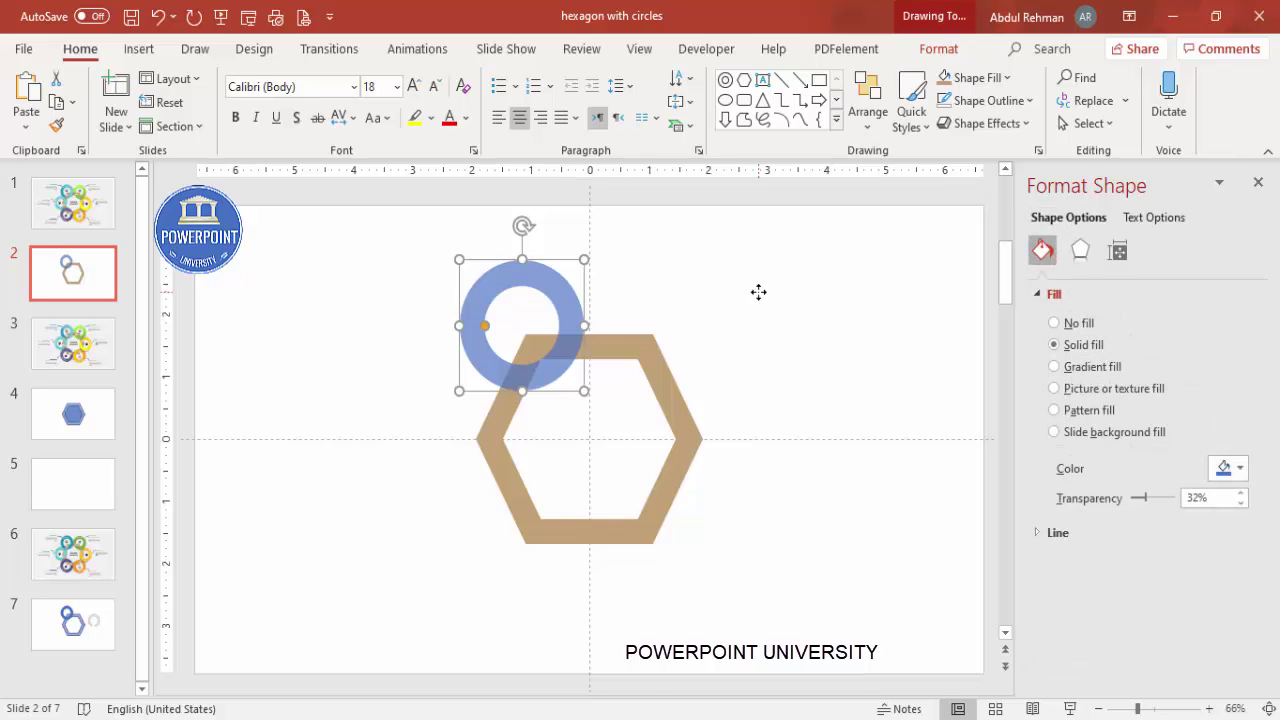
key(ctrl+Right)
key(ctrl+Right)
key(ctrl+Right)
key(ctrl+Right)
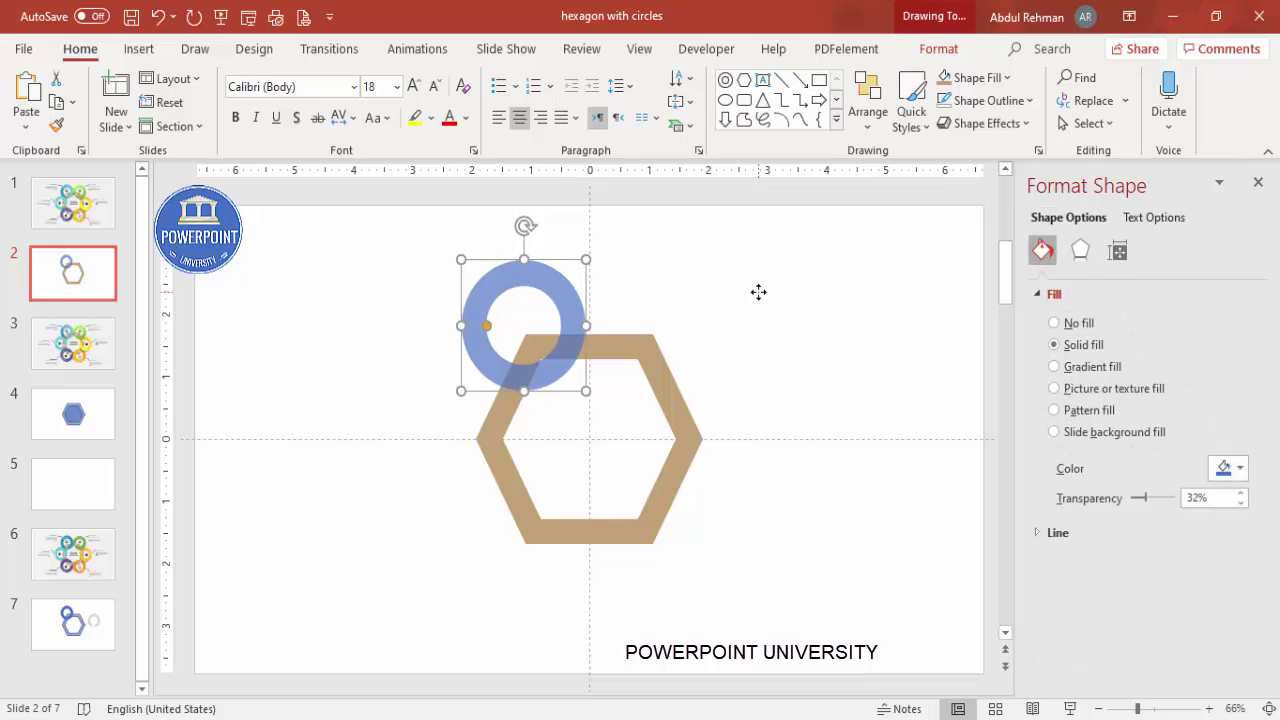
key(ctrl+Right)
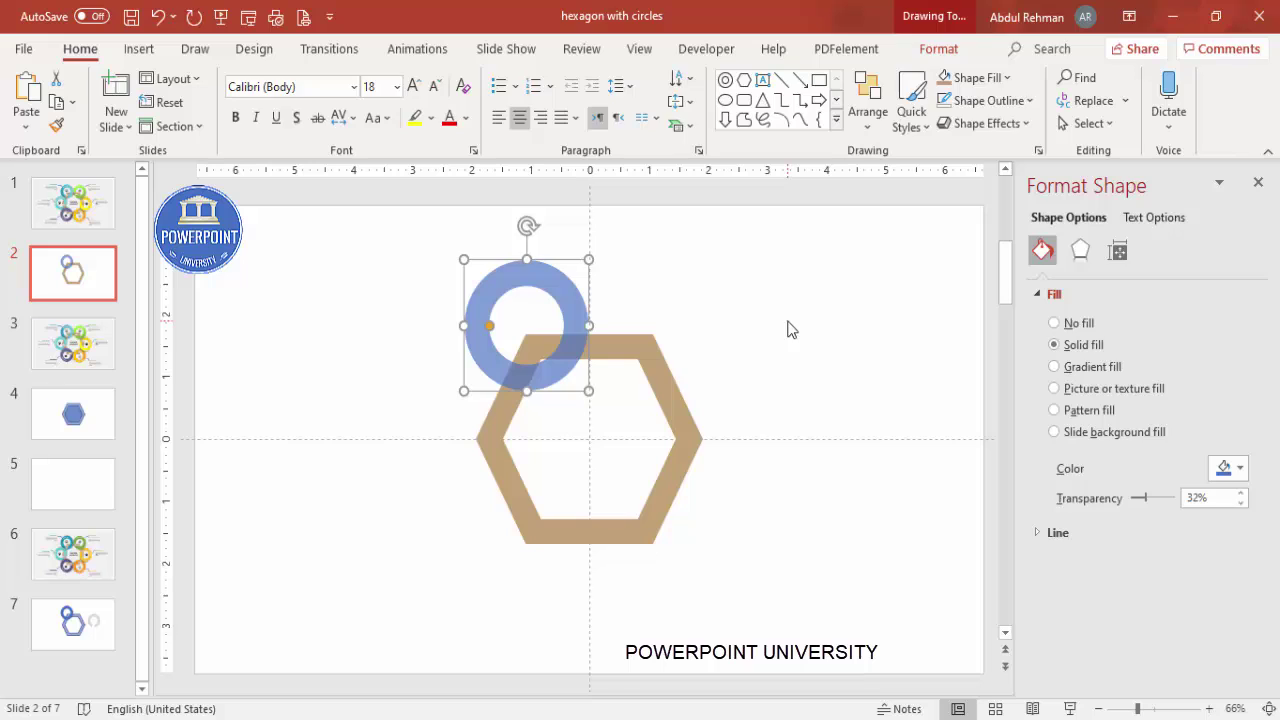
Step: Duplicate the ring and hexagon together to the lower right
click(790, 329)
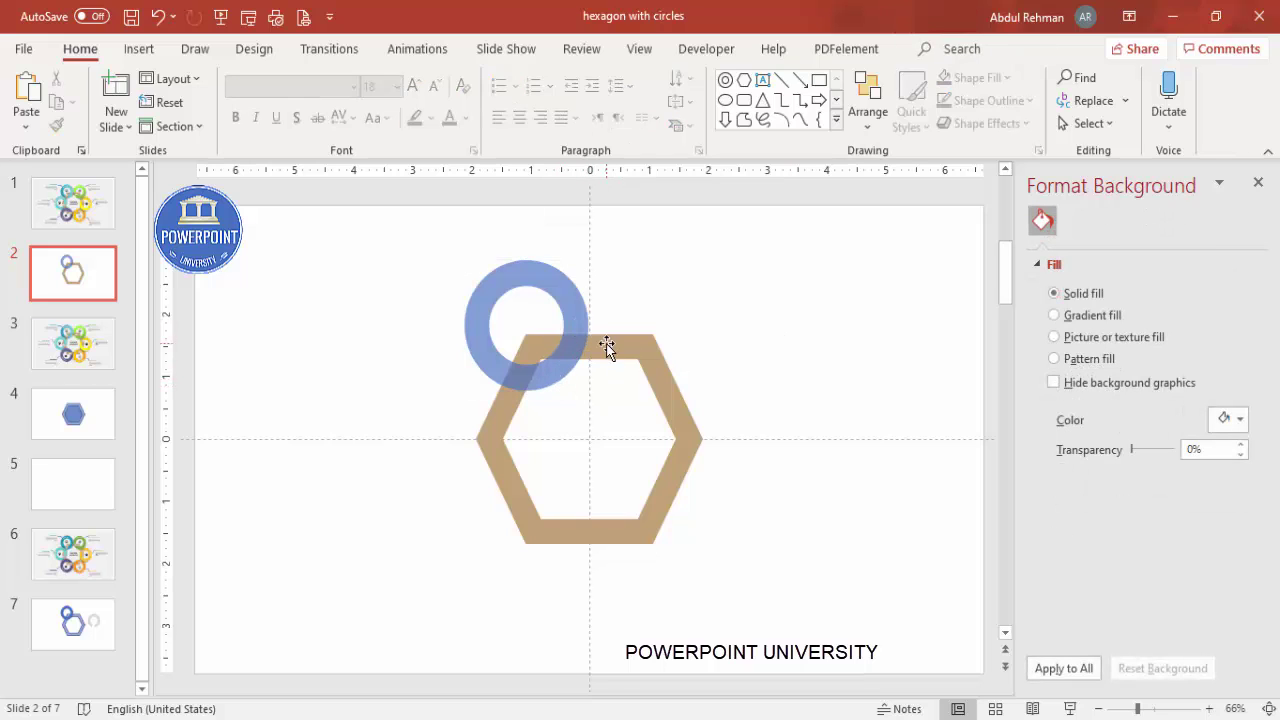
click(607, 345)
shift+click(551, 288)
drag(551, 288, 867, 389)
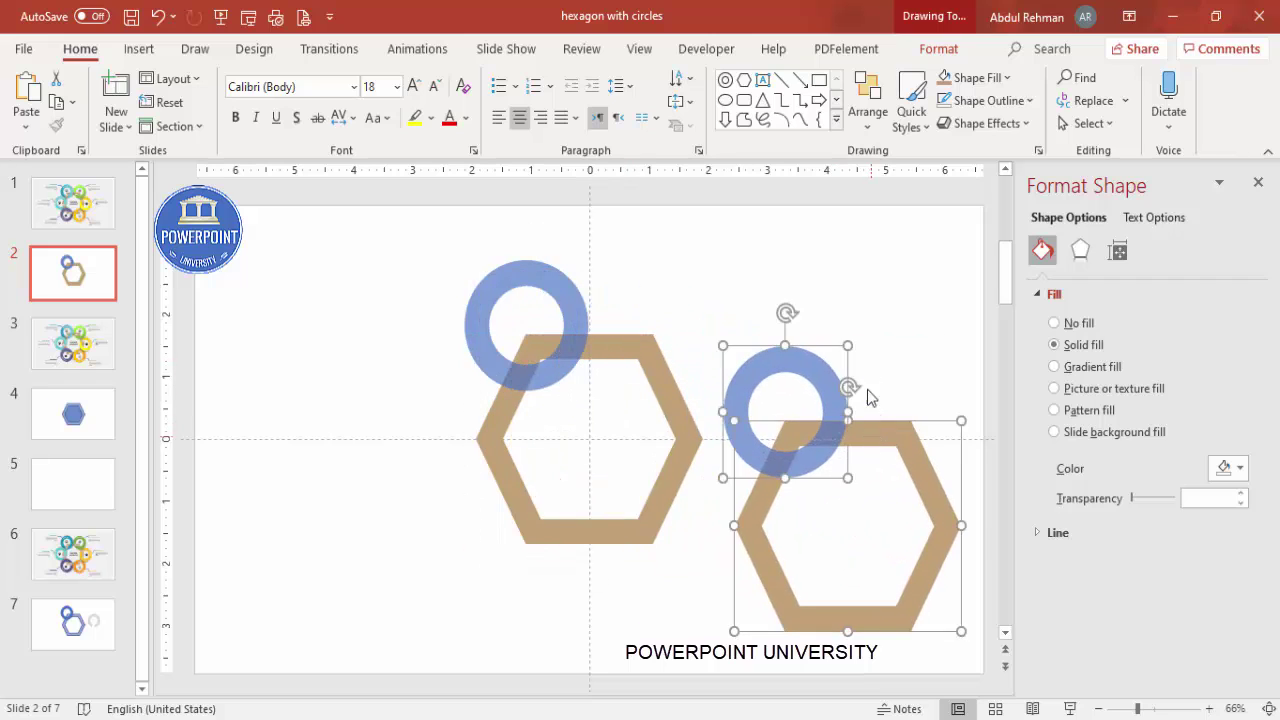
click(867, 389)
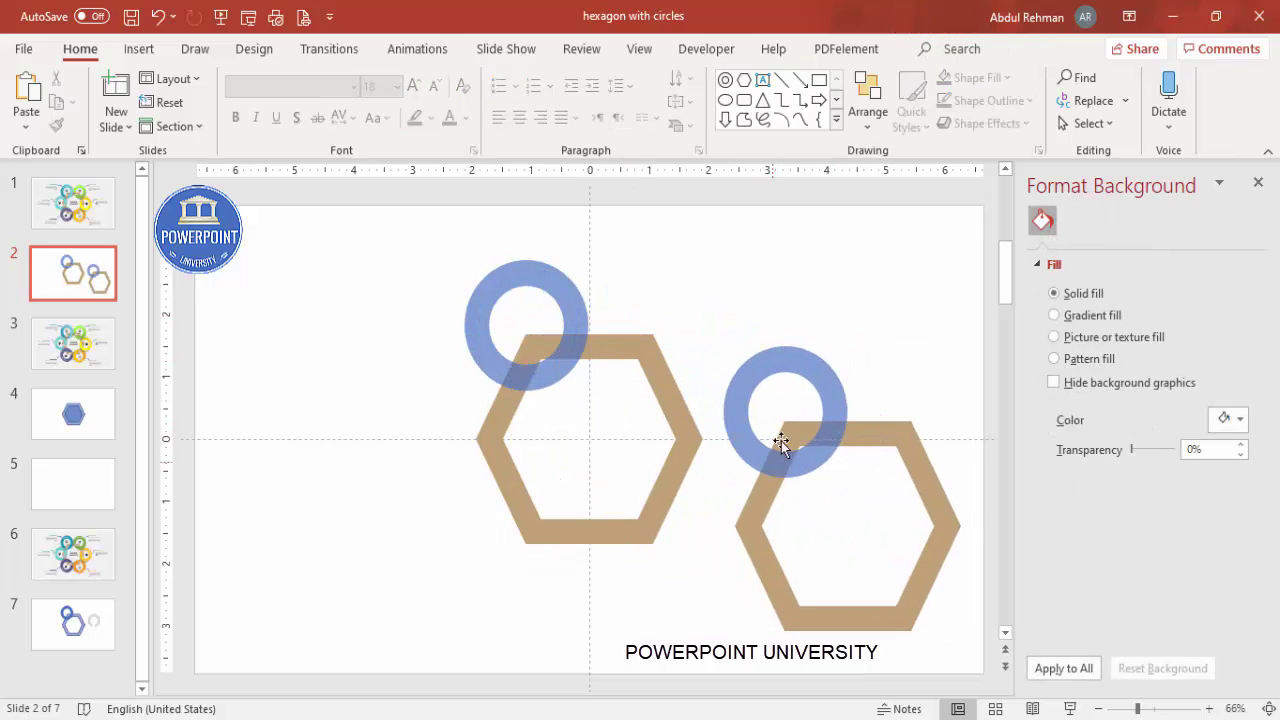
Step: Fragment the copied ring and hexagon with Merge Shapes
click(832, 391)
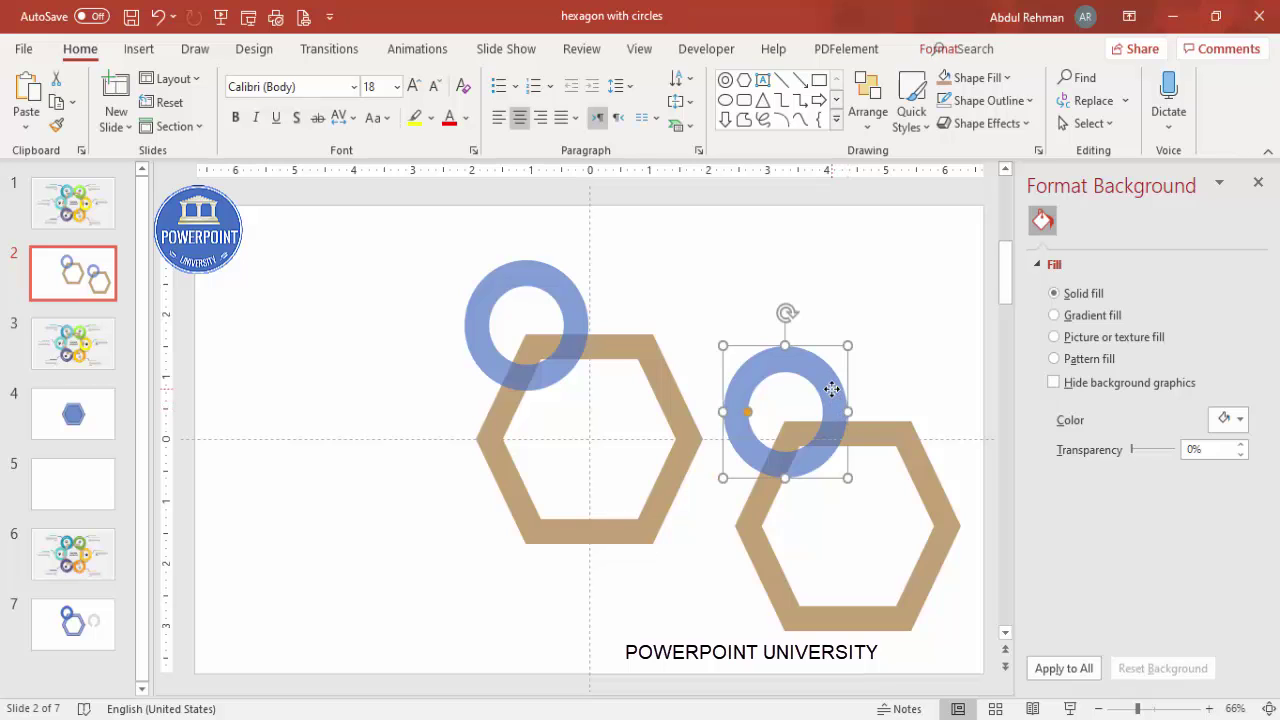
shift+click(870, 440)
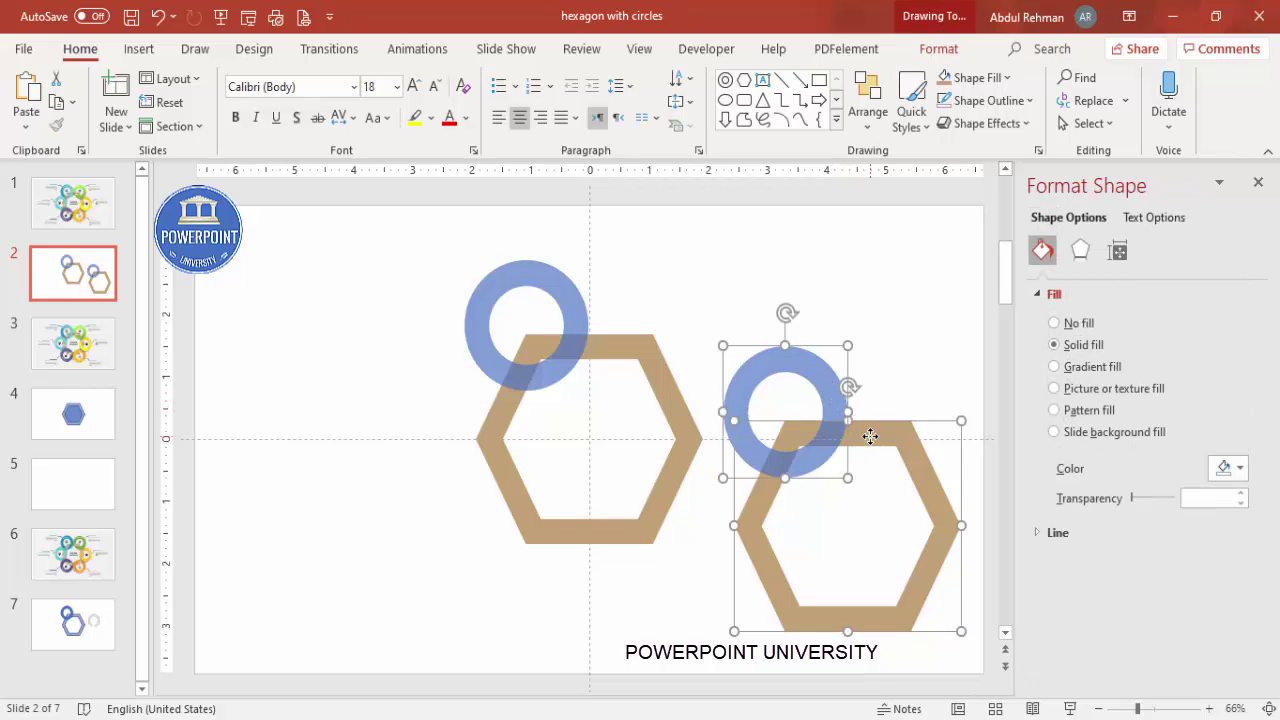
click(938, 48)
click(212, 123)
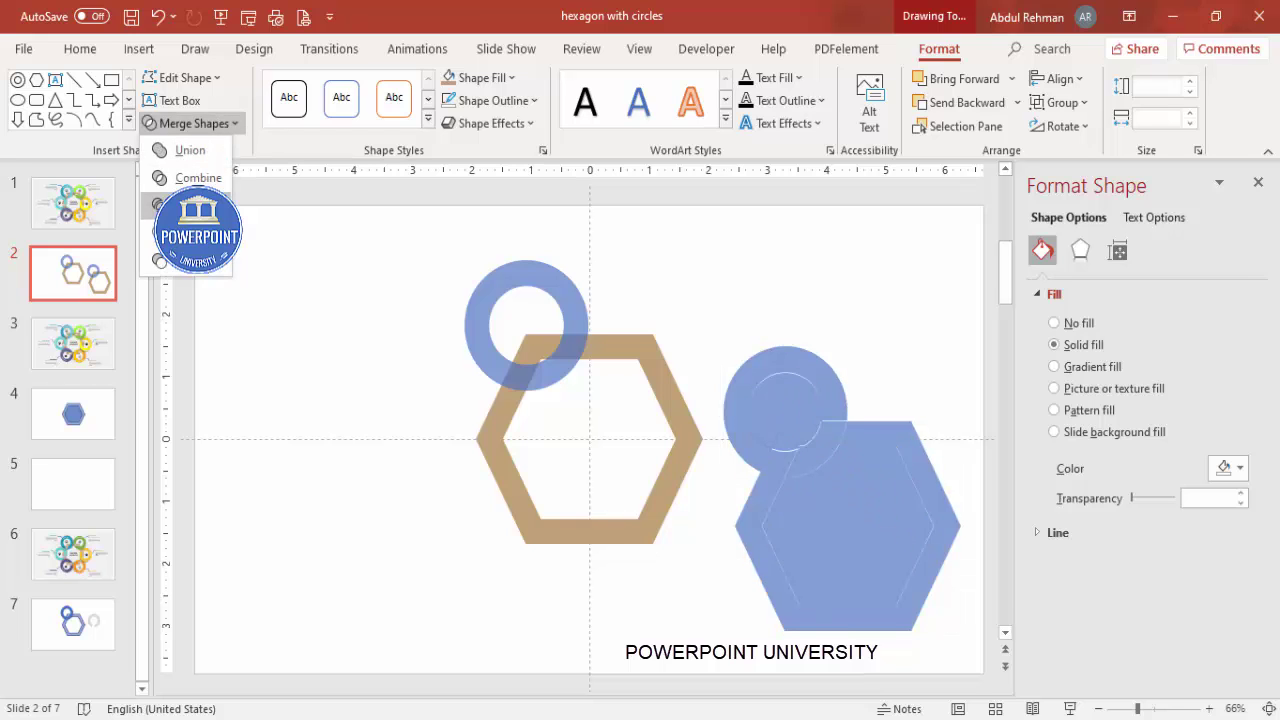
click(190, 204)
Step: Delete the centre, hexagon and overlap fragments, keeping only the ring pieces
click(782, 298)
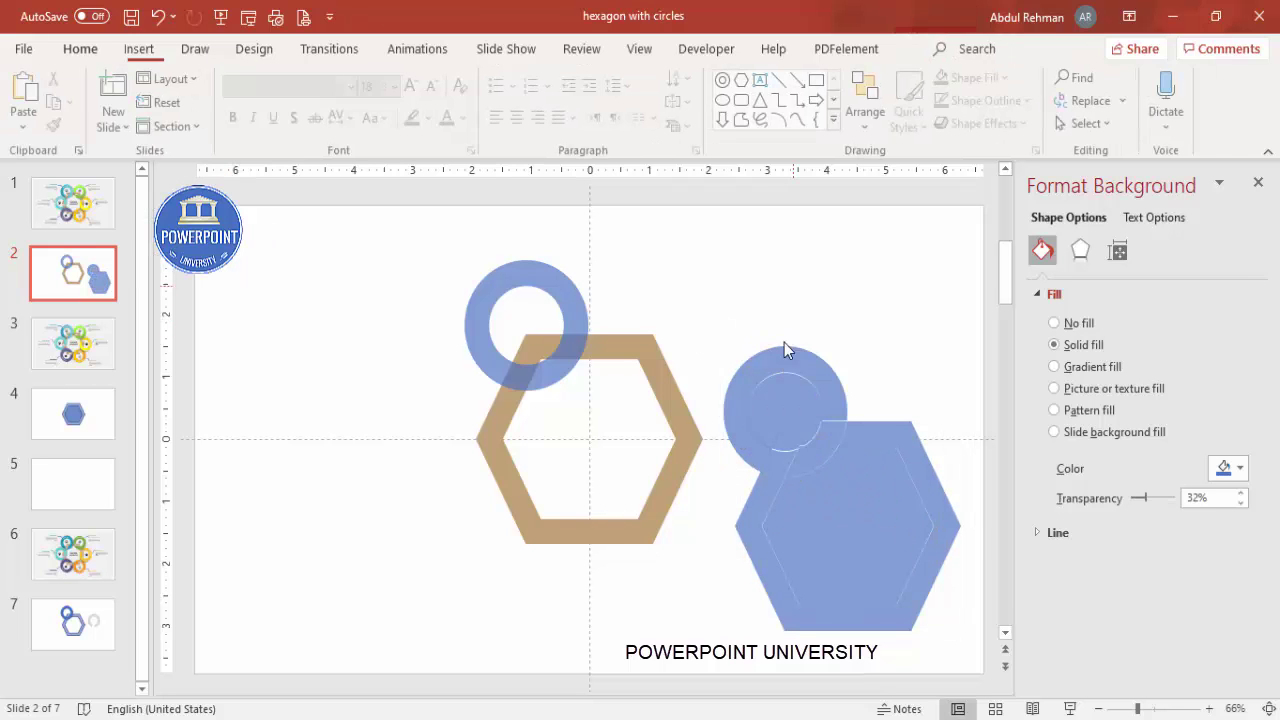
click(776, 414)
key(Delete)
click(892, 495)
key(Delete)
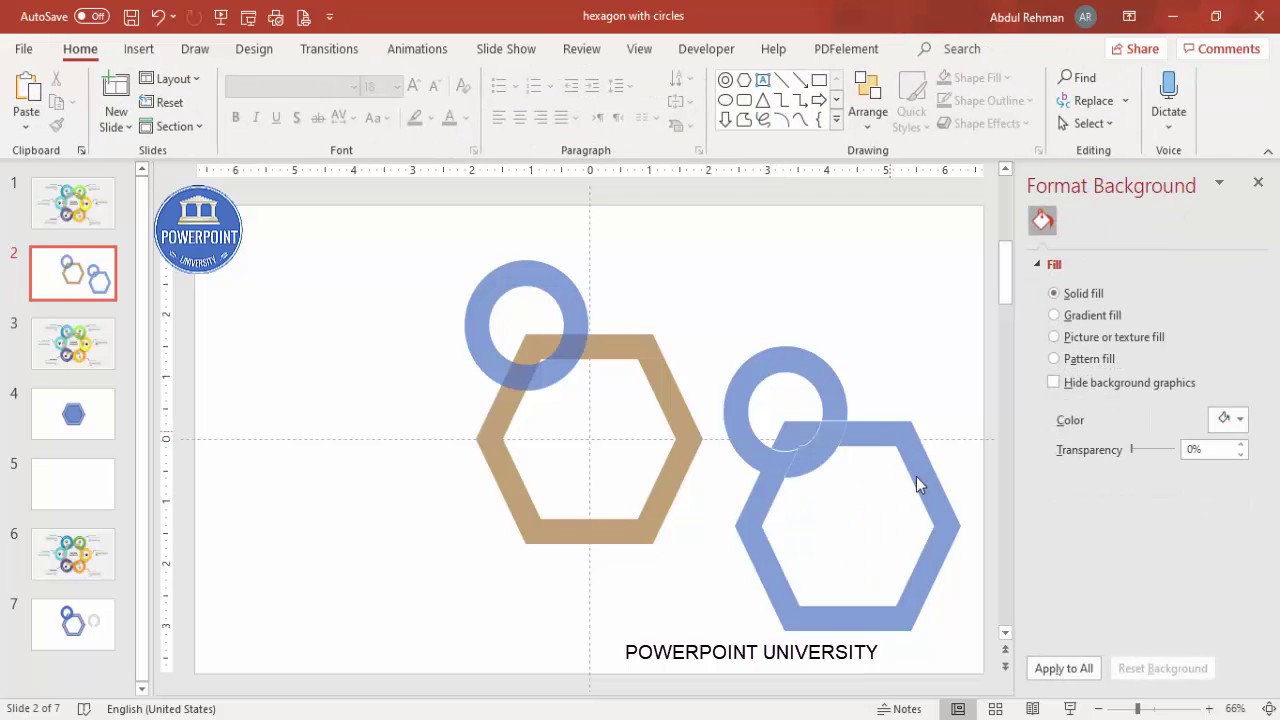
click(916, 476)
key(Delete)
click(798, 448)
key(Delete)
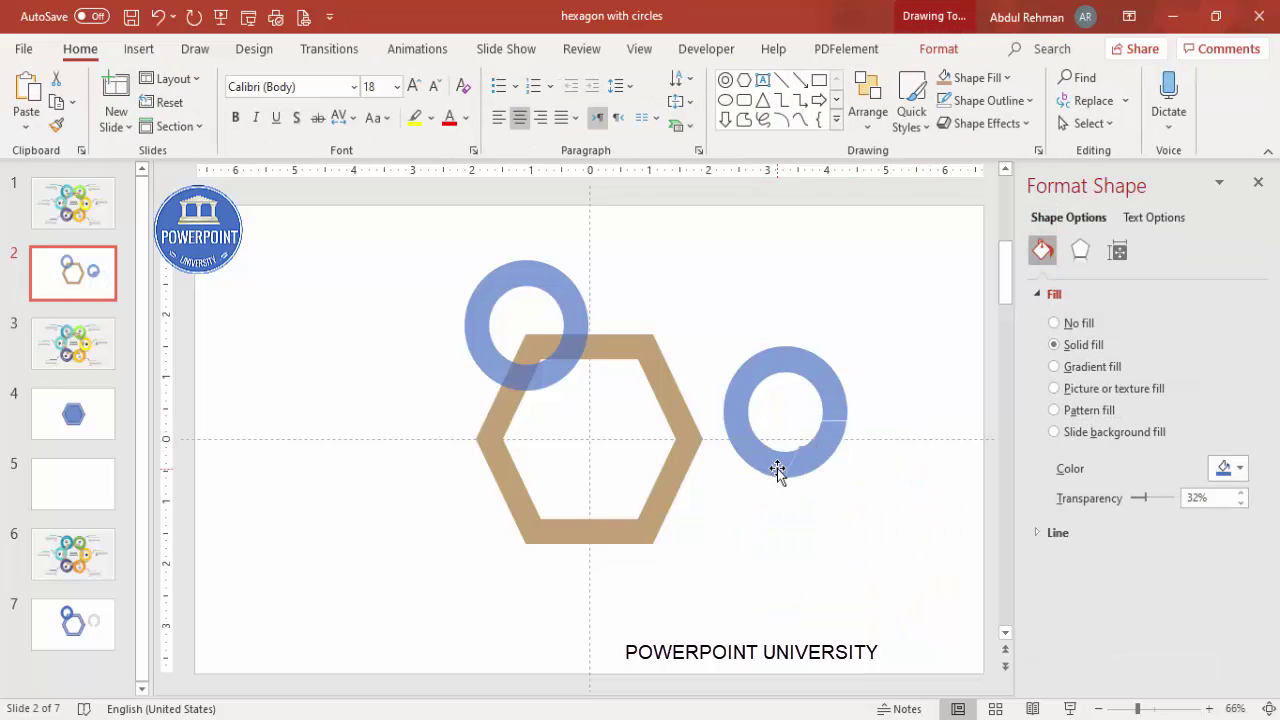
click(779, 463)
key(Delete)
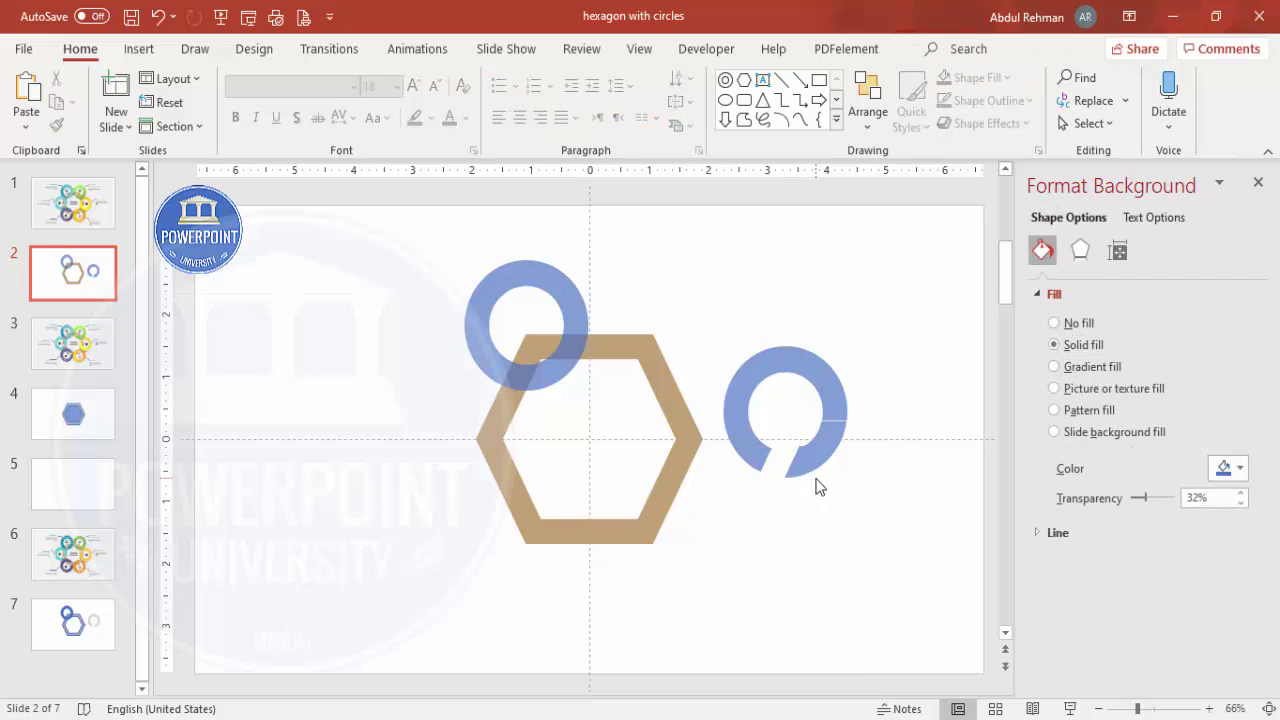
click(823, 440)
drag(894, 466, 893, 467)
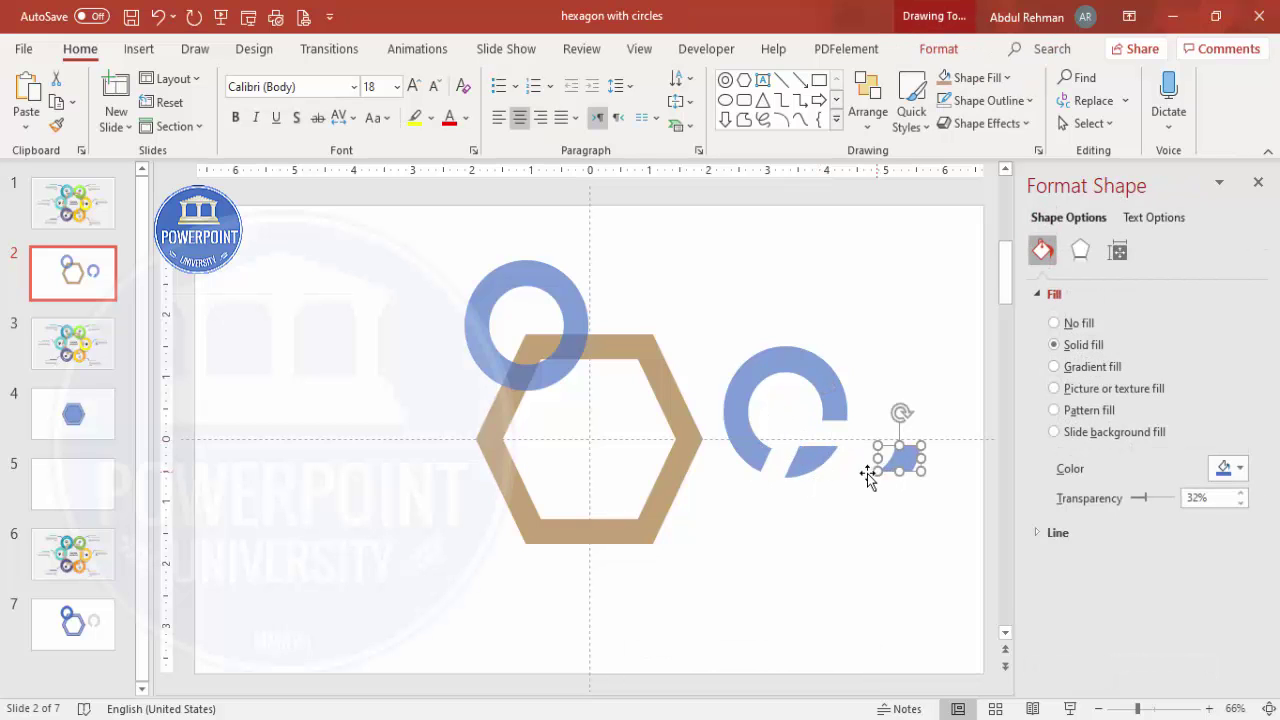
key(ctrl+z)
click(838, 452)
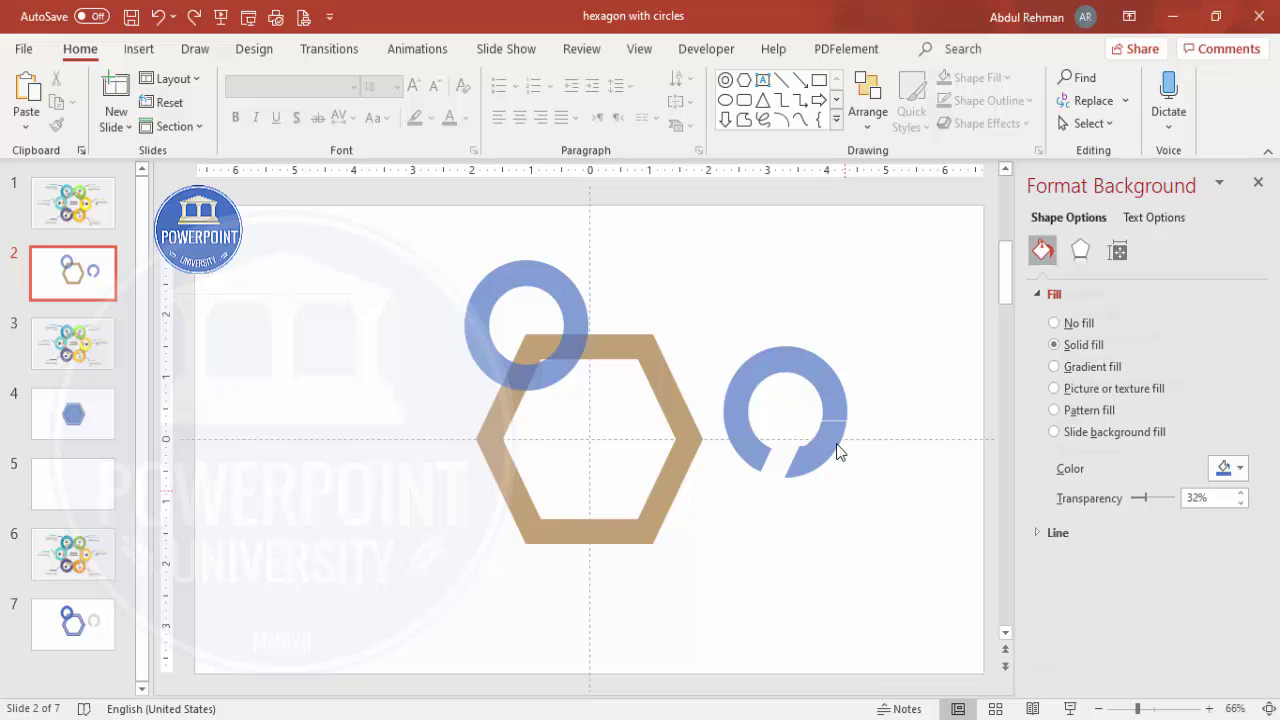
Step: Union the remaining ring pieces into one shape and set its transparency to 0%
drag(881, 293, 700, 557)
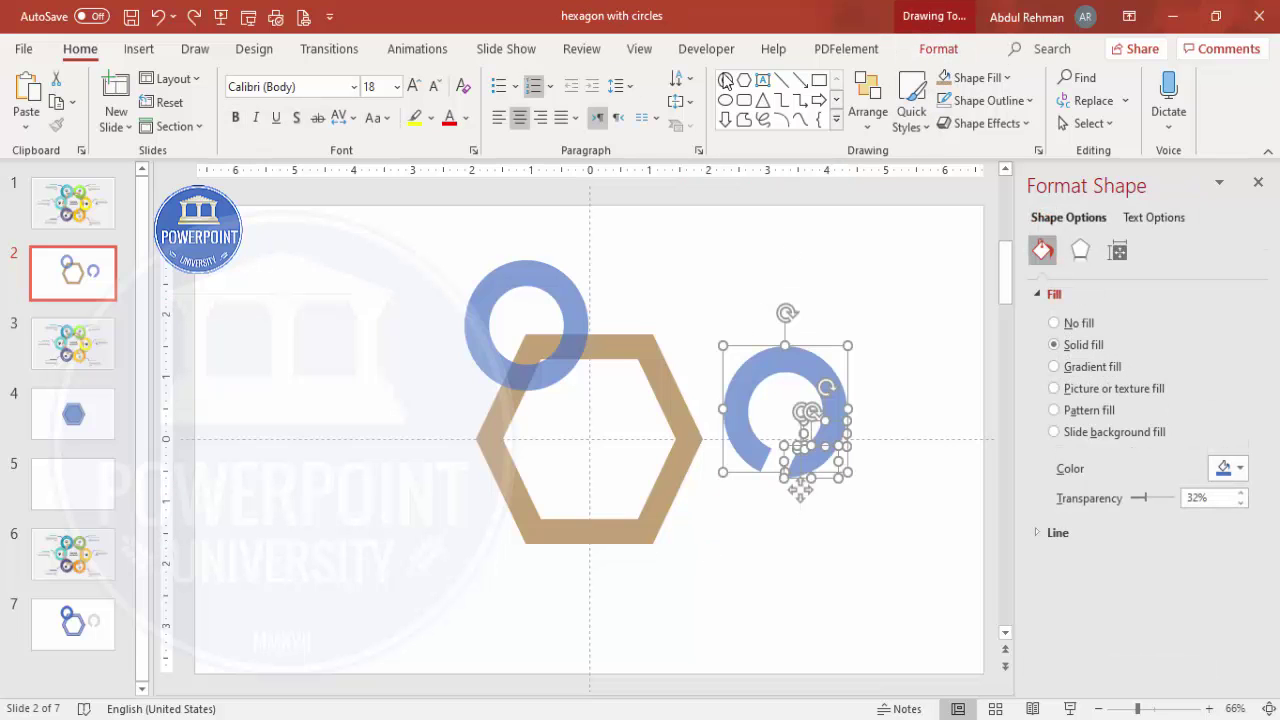
click(937, 49)
click(190, 123)
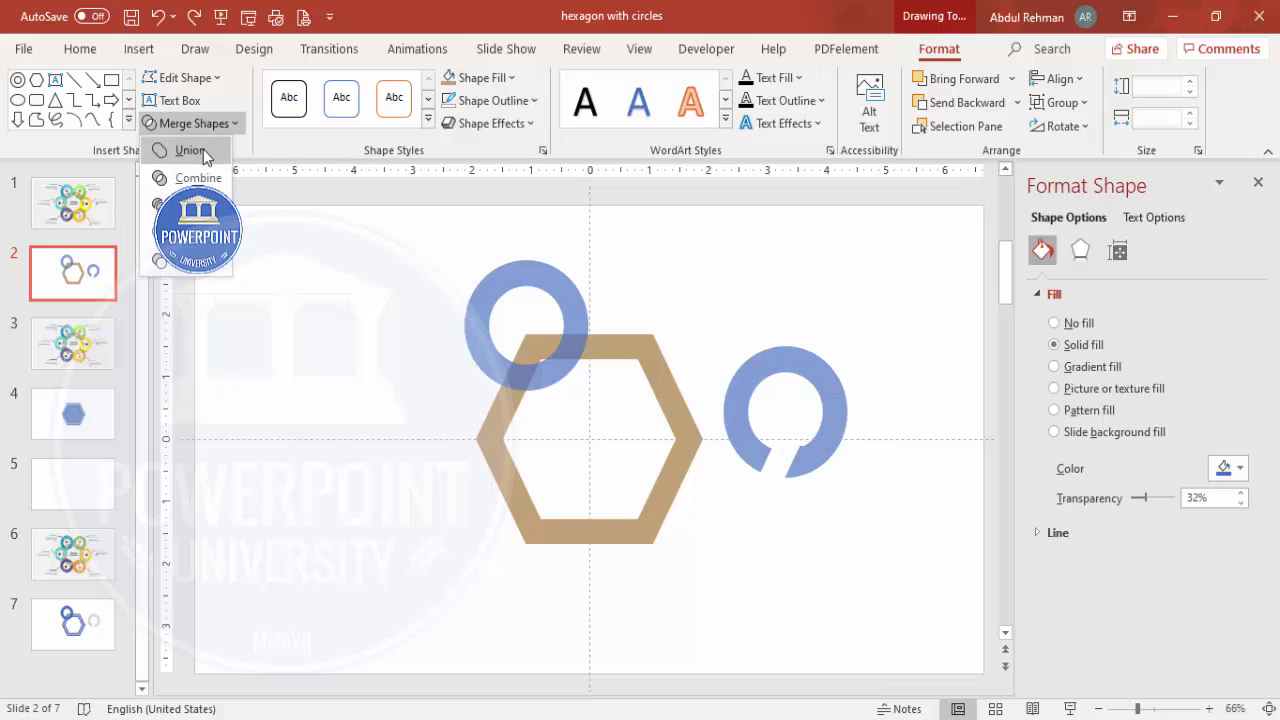
click(203, 152)
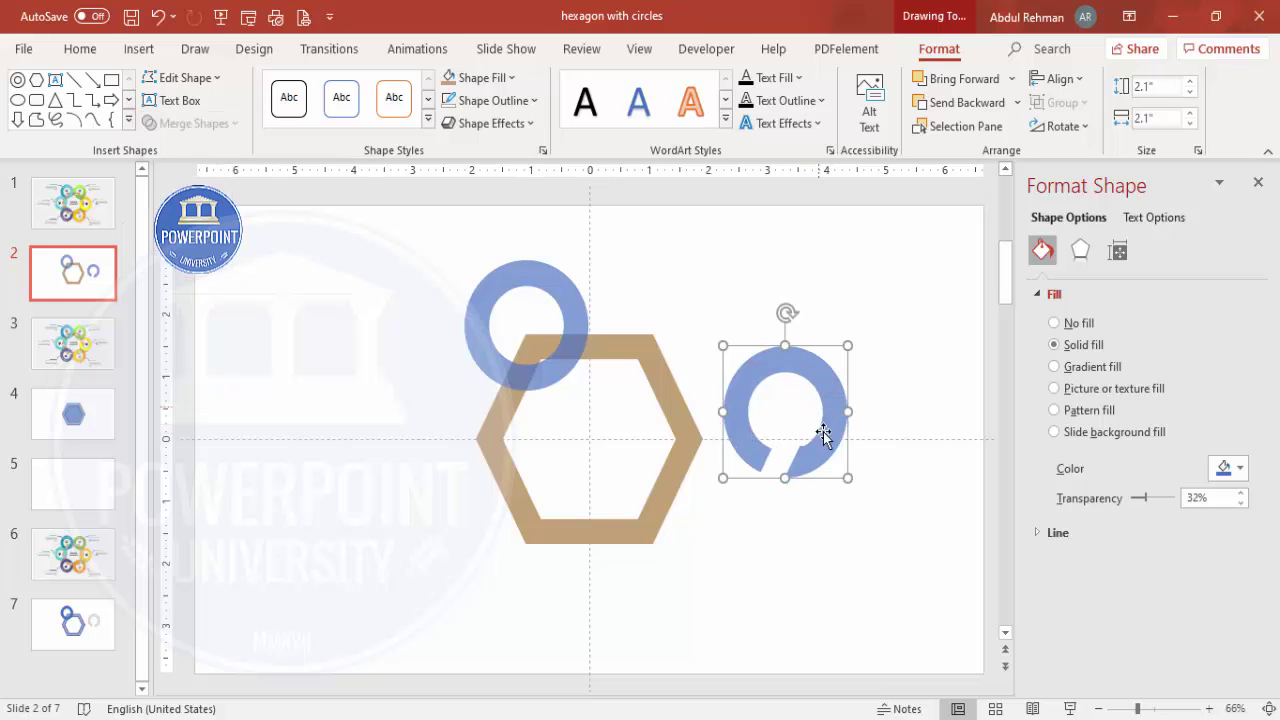
drag(831, 428, 822, 374)
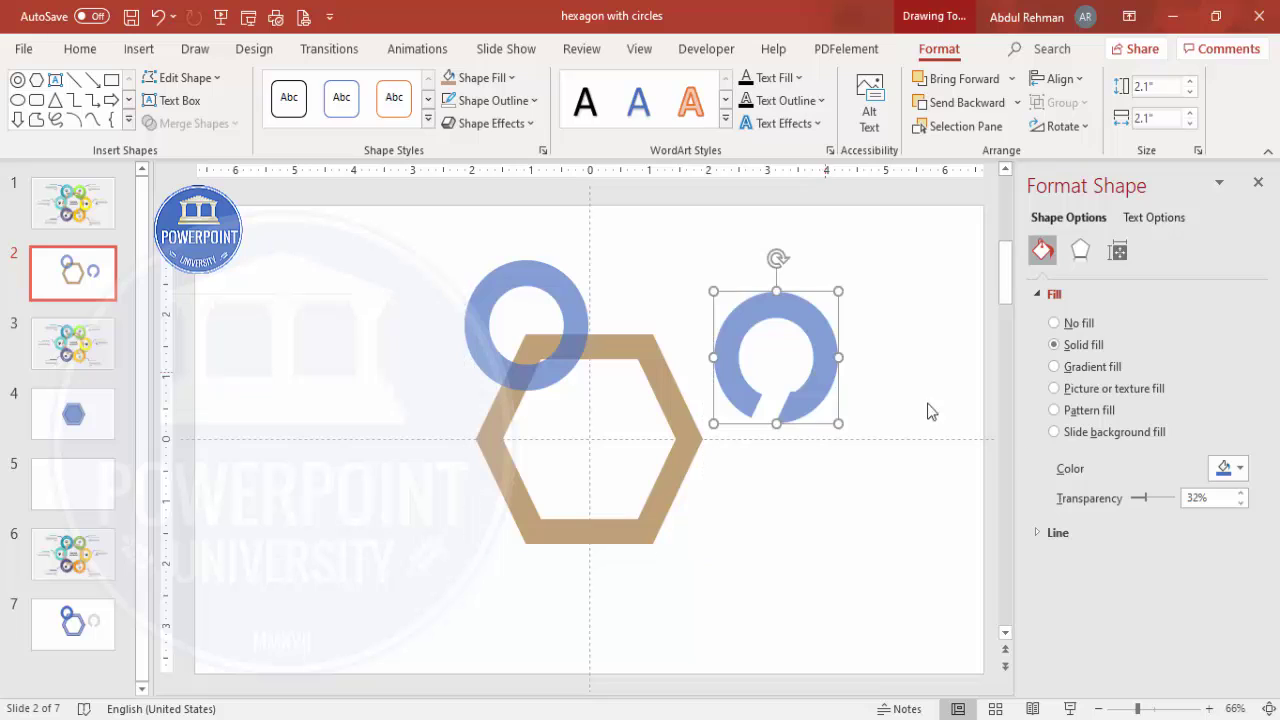
drag(1147, 505, 1124, 505)
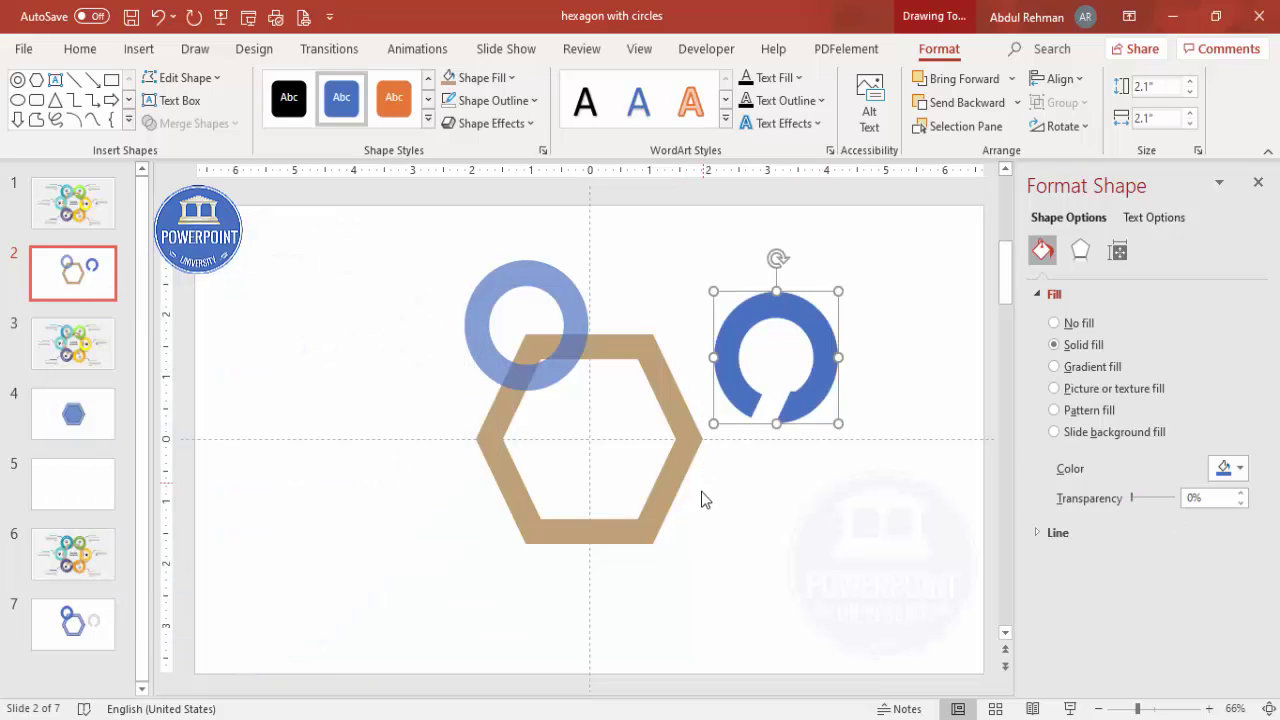
click(803, 531)
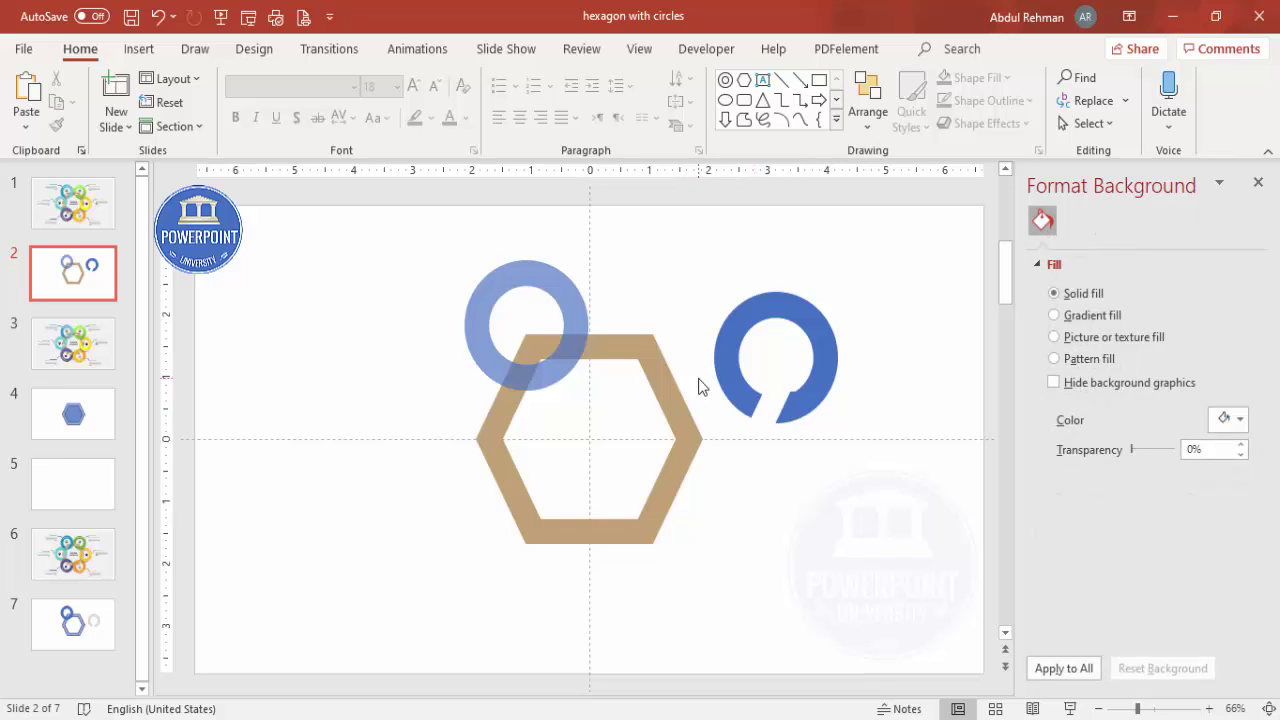
Step: Move the solid notched ring over the translucent one and delete the translucent ring
click(778, 312)
drag(780, 313, 633, 288)
click(488, 301)
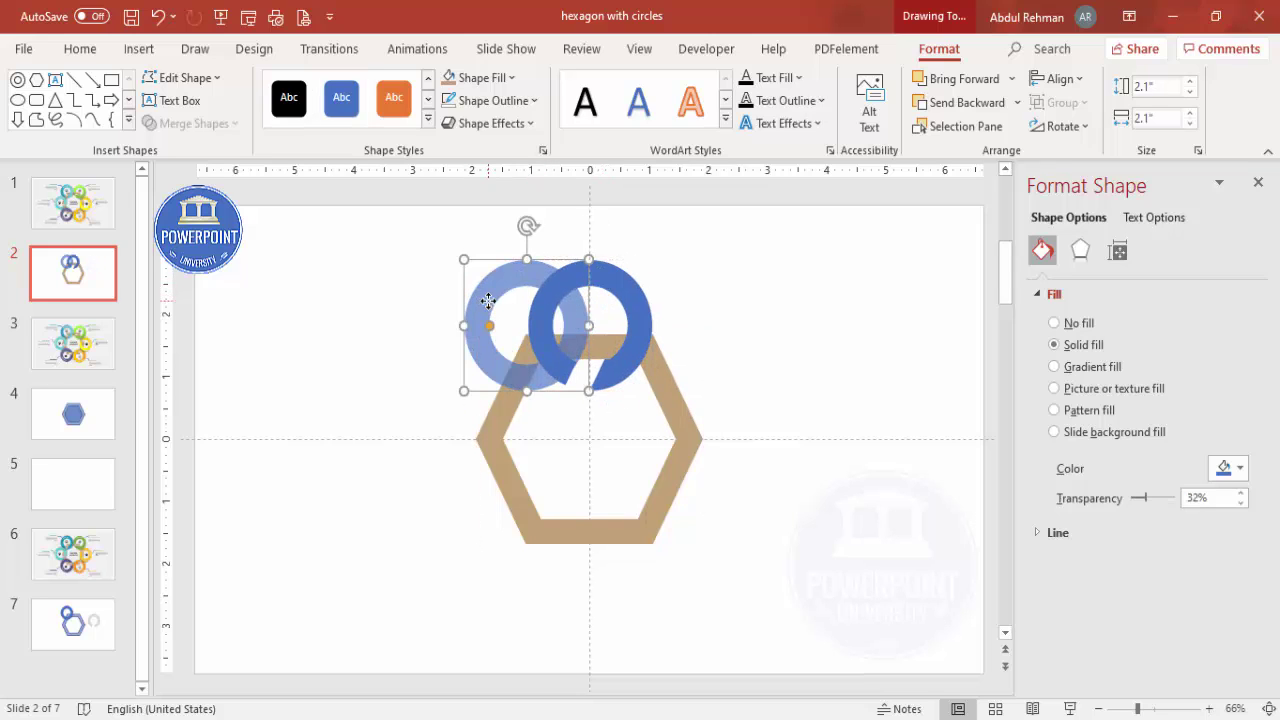
key(Delete)
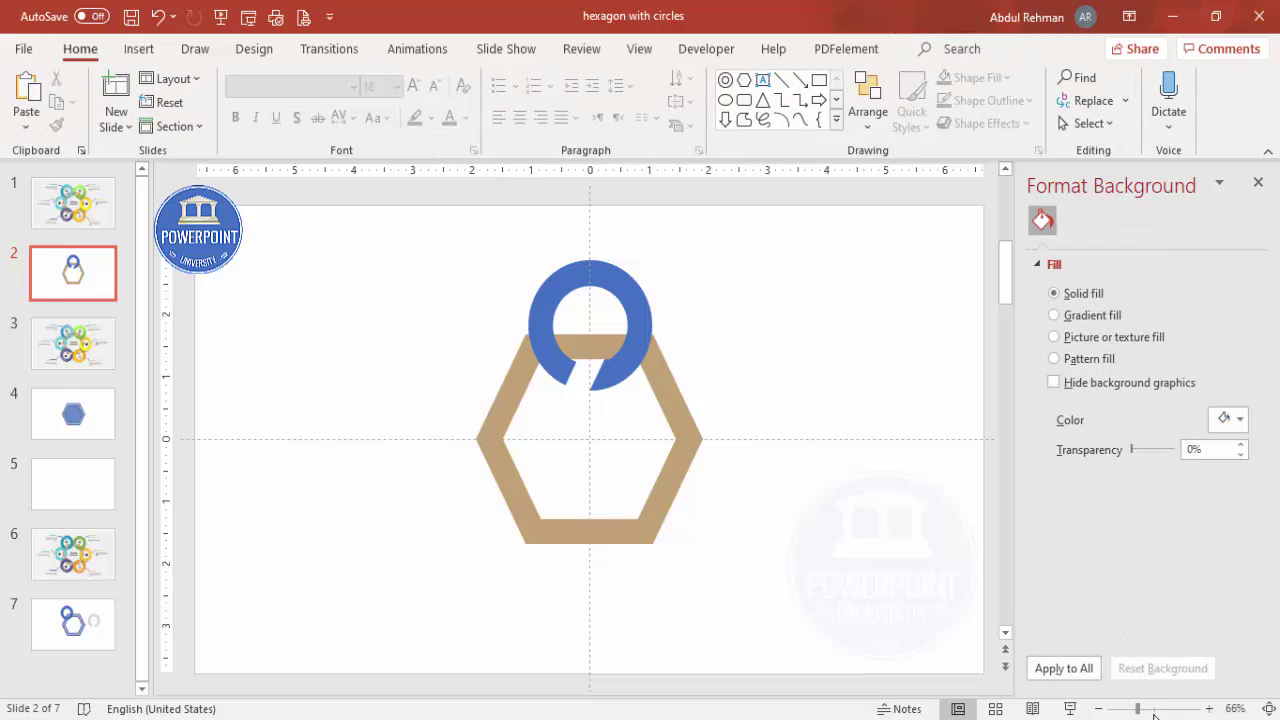
Step: Zoom in to check the solid ring's alignment on the hexagon corner, then fit the slide
drag(1137, 708, 1162, 712)
scroll(800, 551, up, 3)
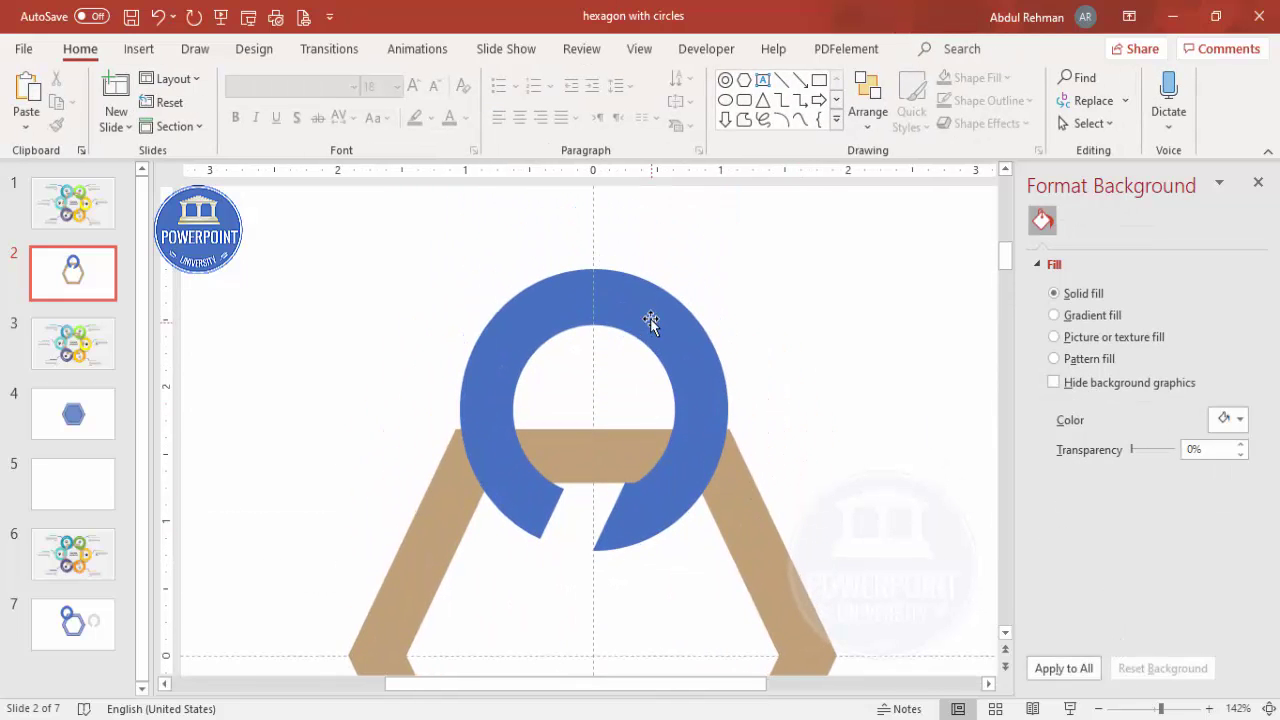
click(609, 311)
mouse_move(609, 311)
mouse_down()
mouse_move(551, 303)
mouse_move(512, 322)
mouse_up()
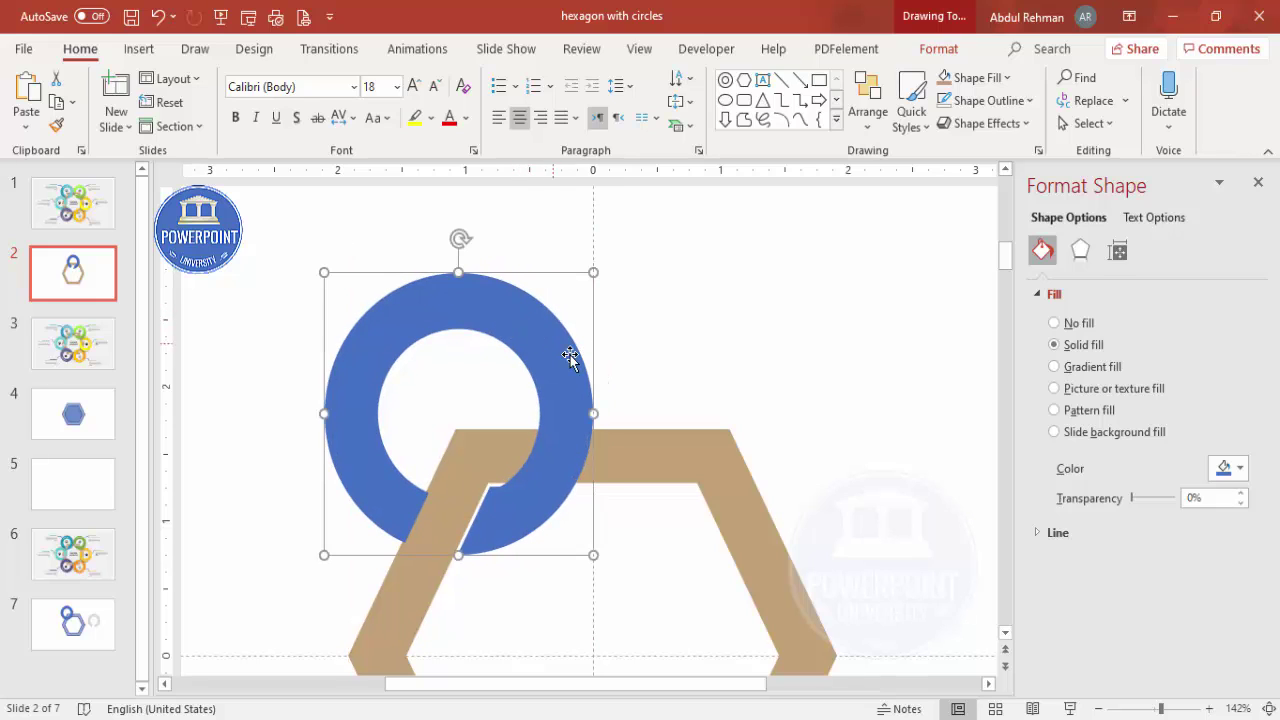
key(ctrl+z)
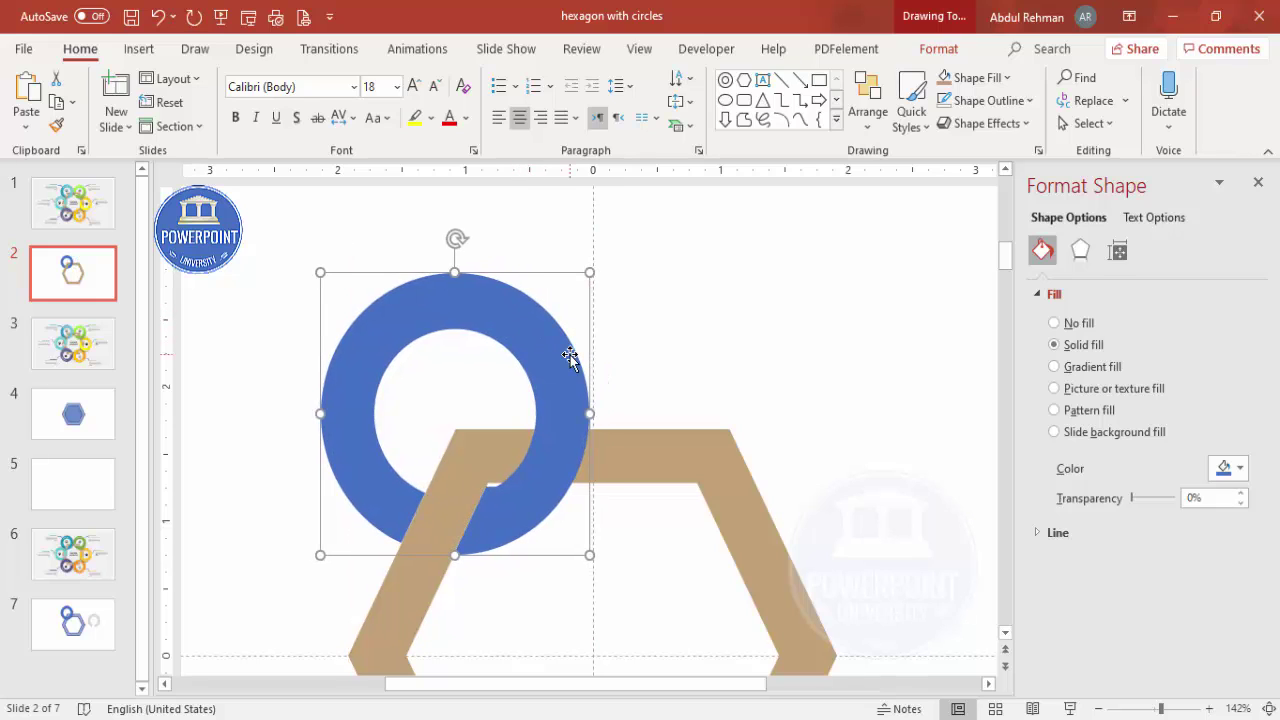
click(1268, 708)
click(678, 355)
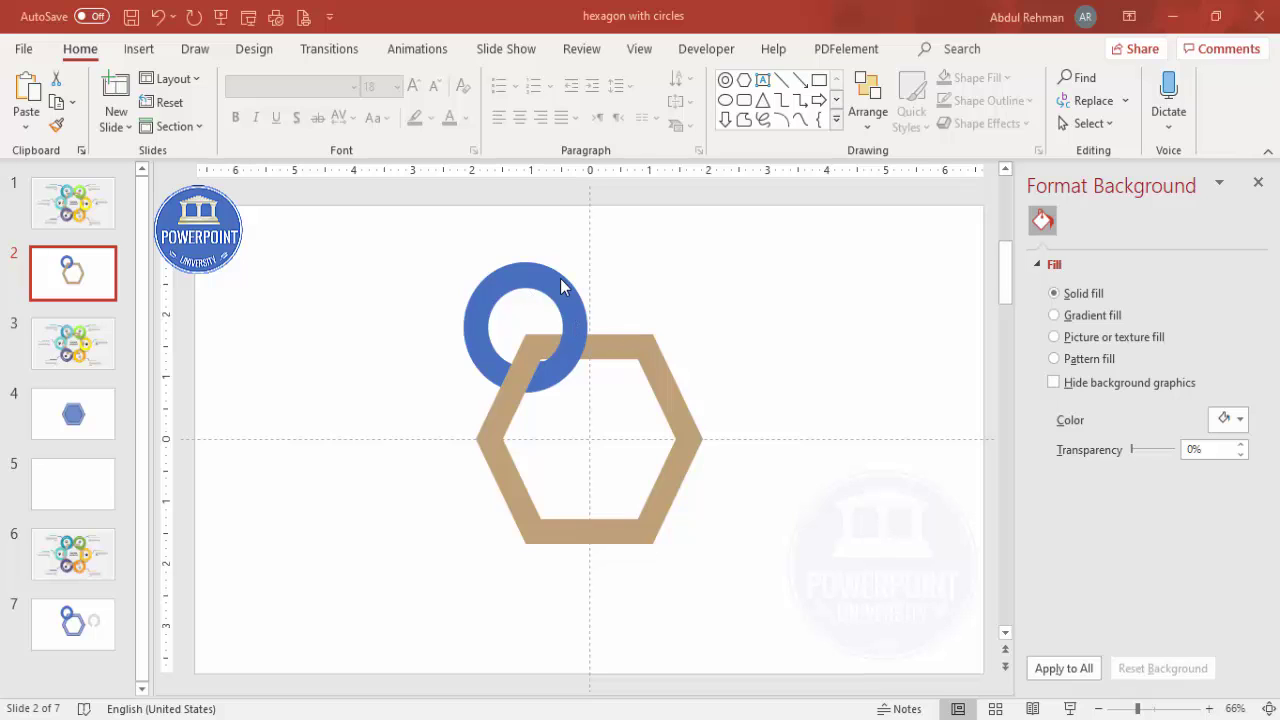
Step: Give the ring a two-stop gradient fill with a dark green first stop
click(530, 272)
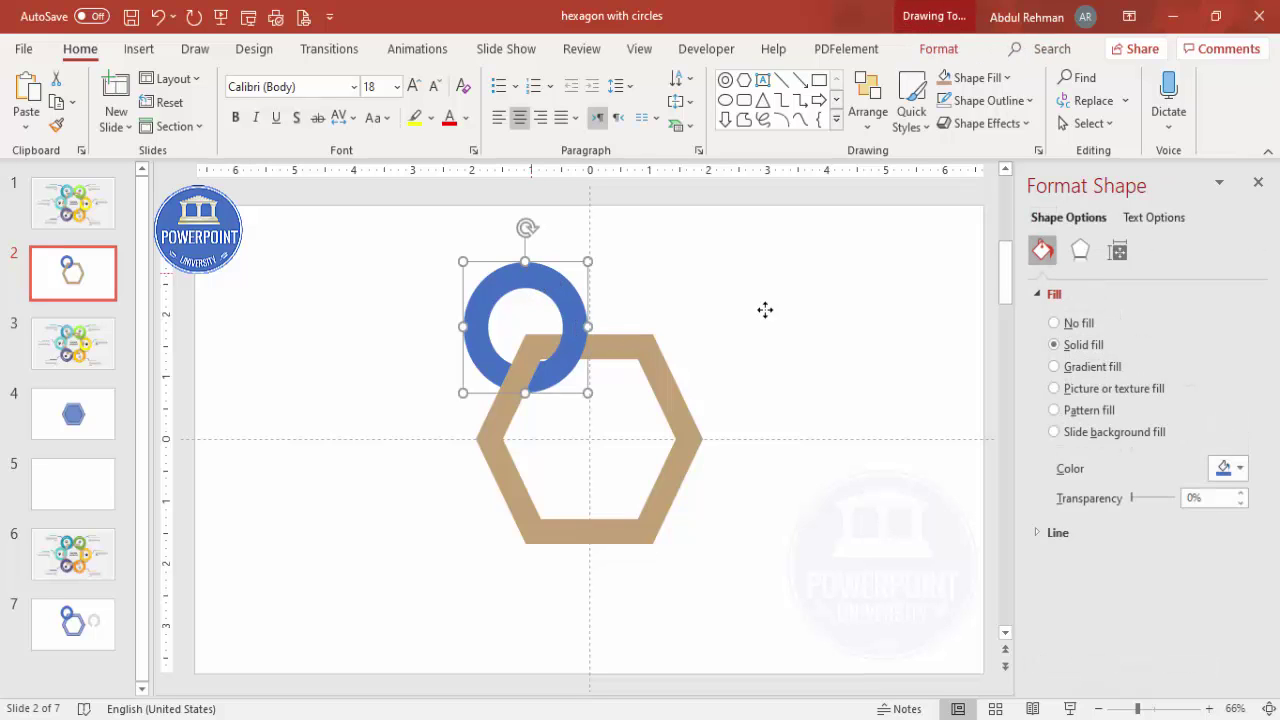
click(1084, 368)
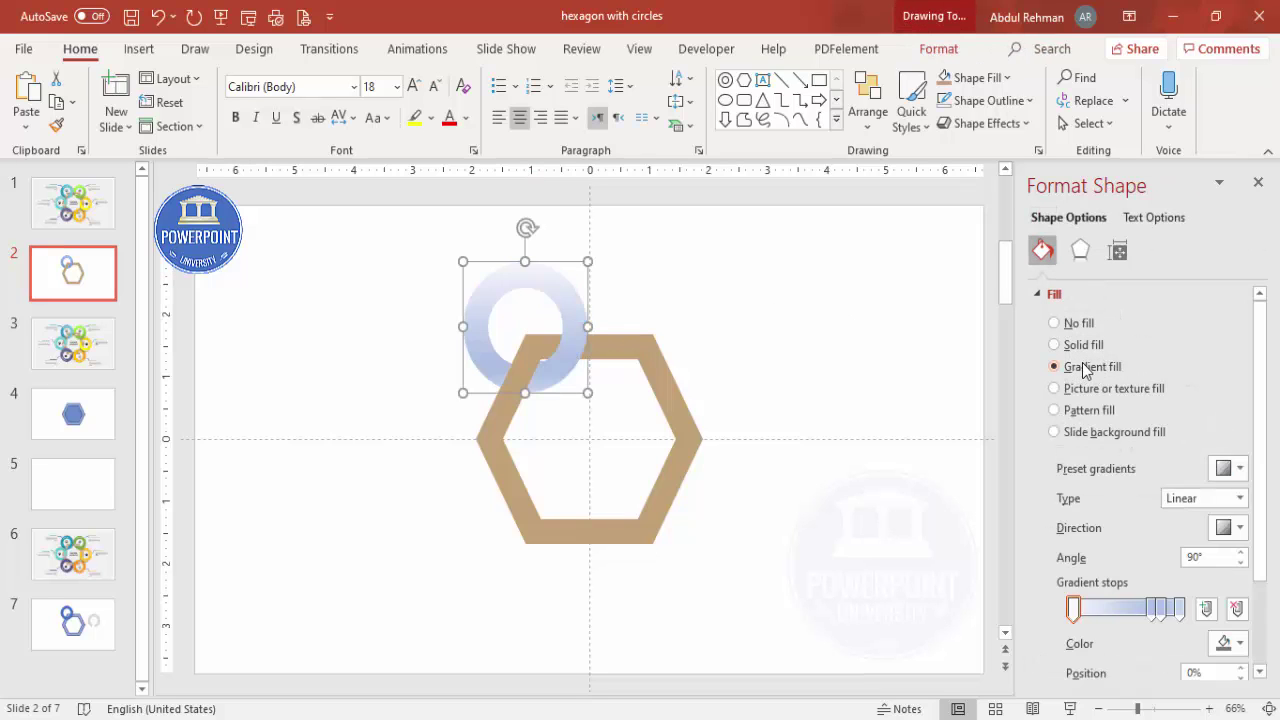
click(1160, 608)
click(1237, 608)
click(1237, 608)
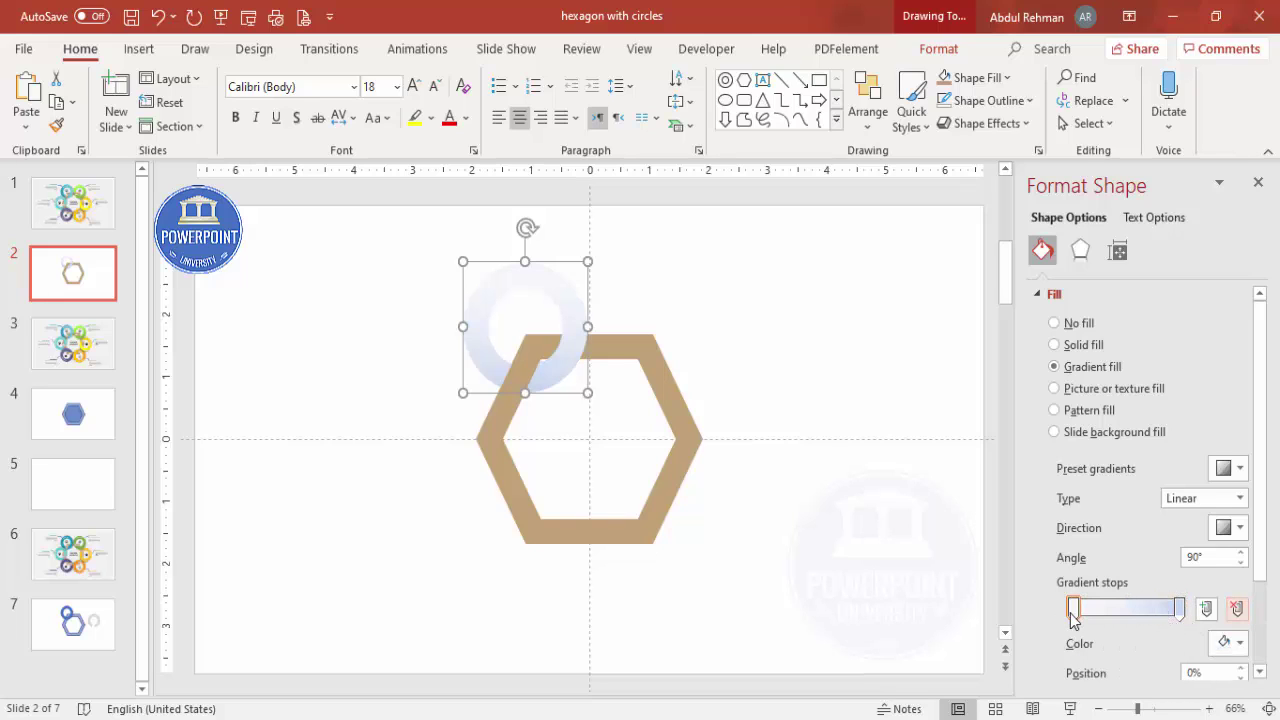
click(1232, 645)
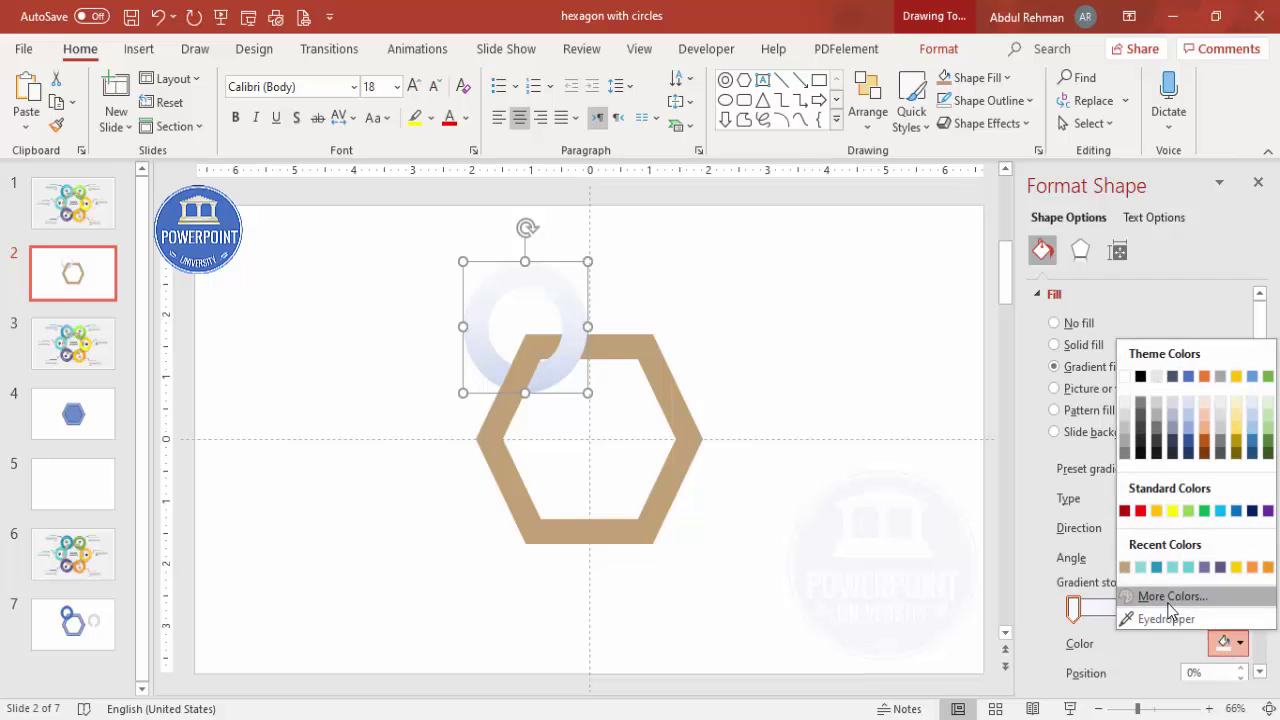
click(1160, 597)
click(525, 196)
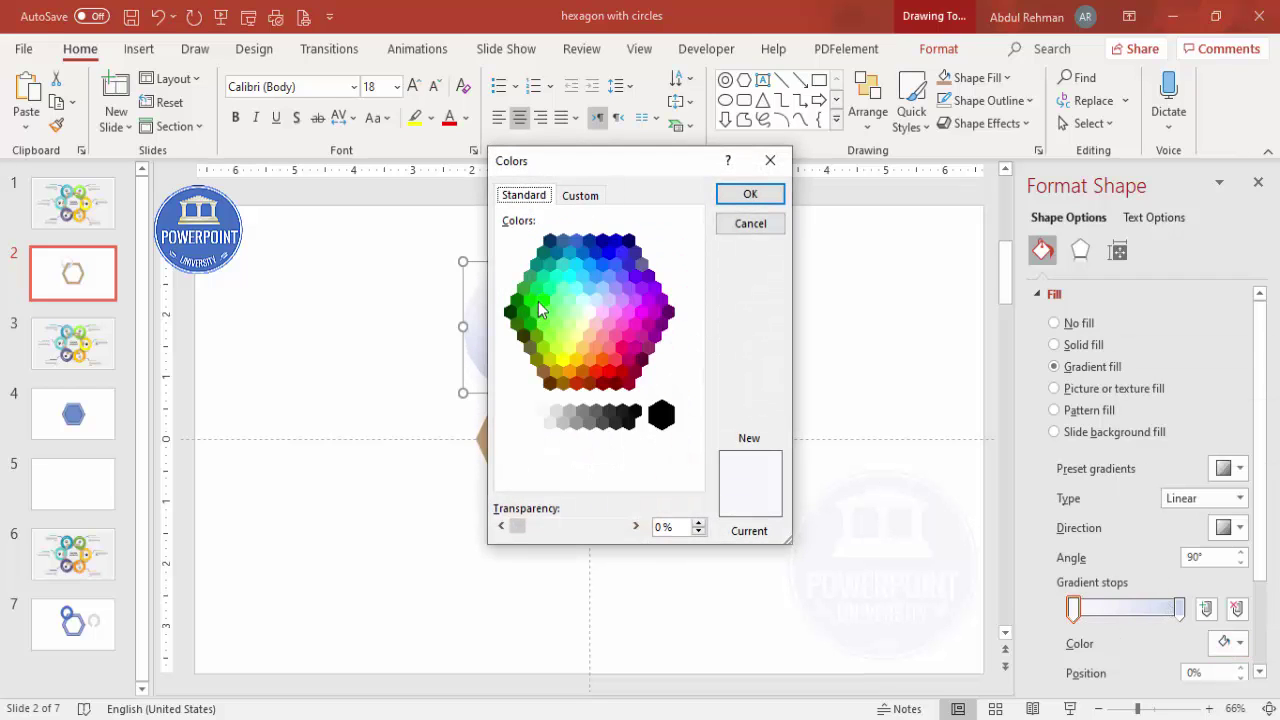
click(536, 313)
click(536, 325)
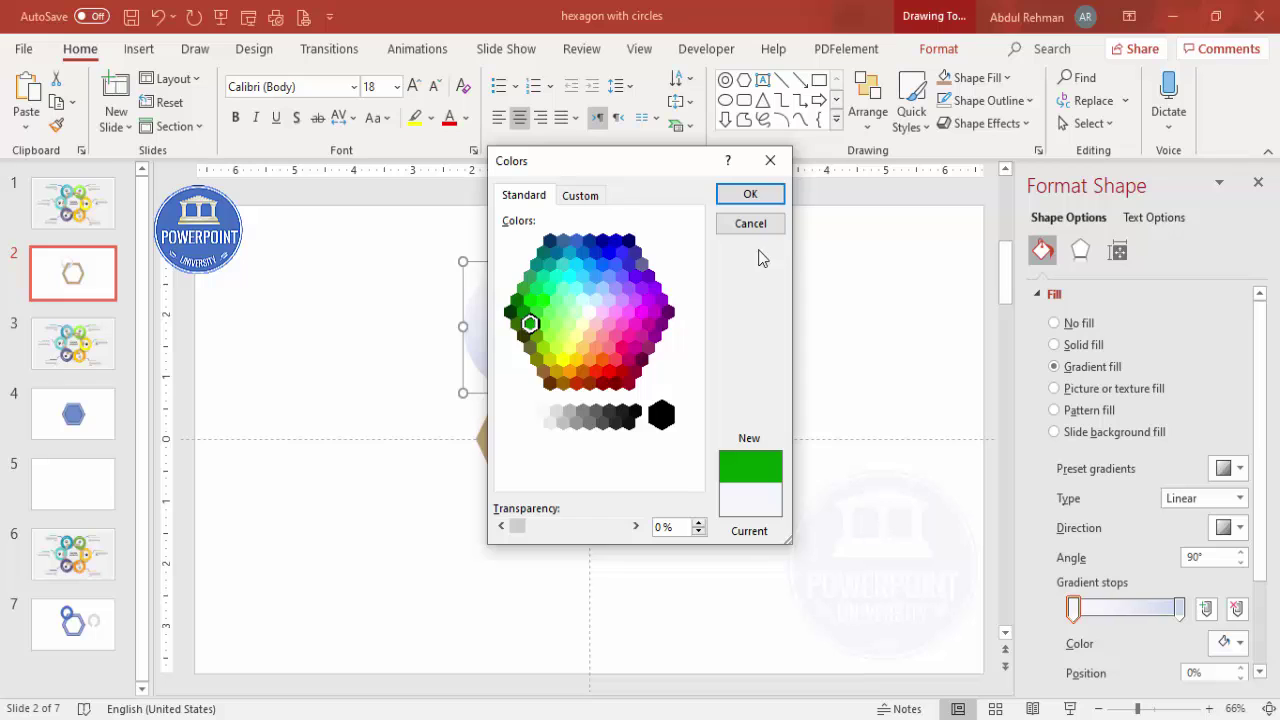
click(778, 198)
Step: Set the right gradient stop to bright green
click(1179, 608)
click(1228, 643)
click(1160, 602)
key(ctrl+Tab)
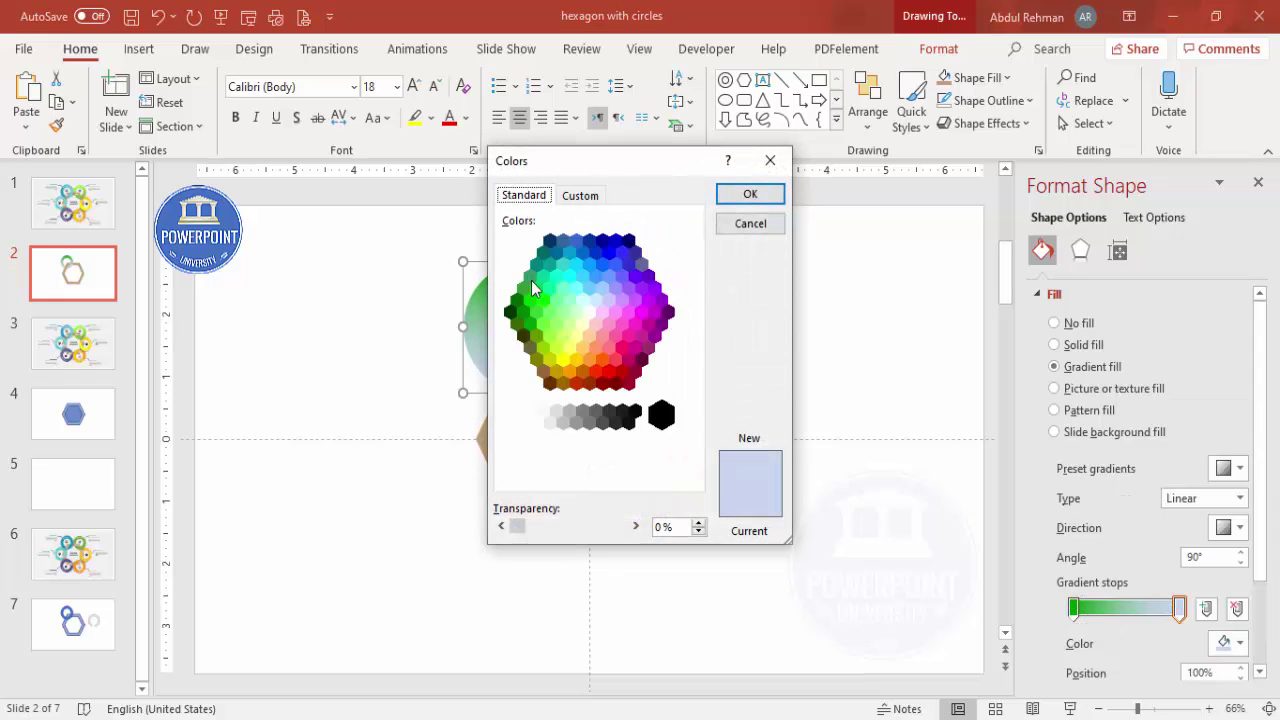
click(543, 323)
click(534, 310)
click(543, 322)
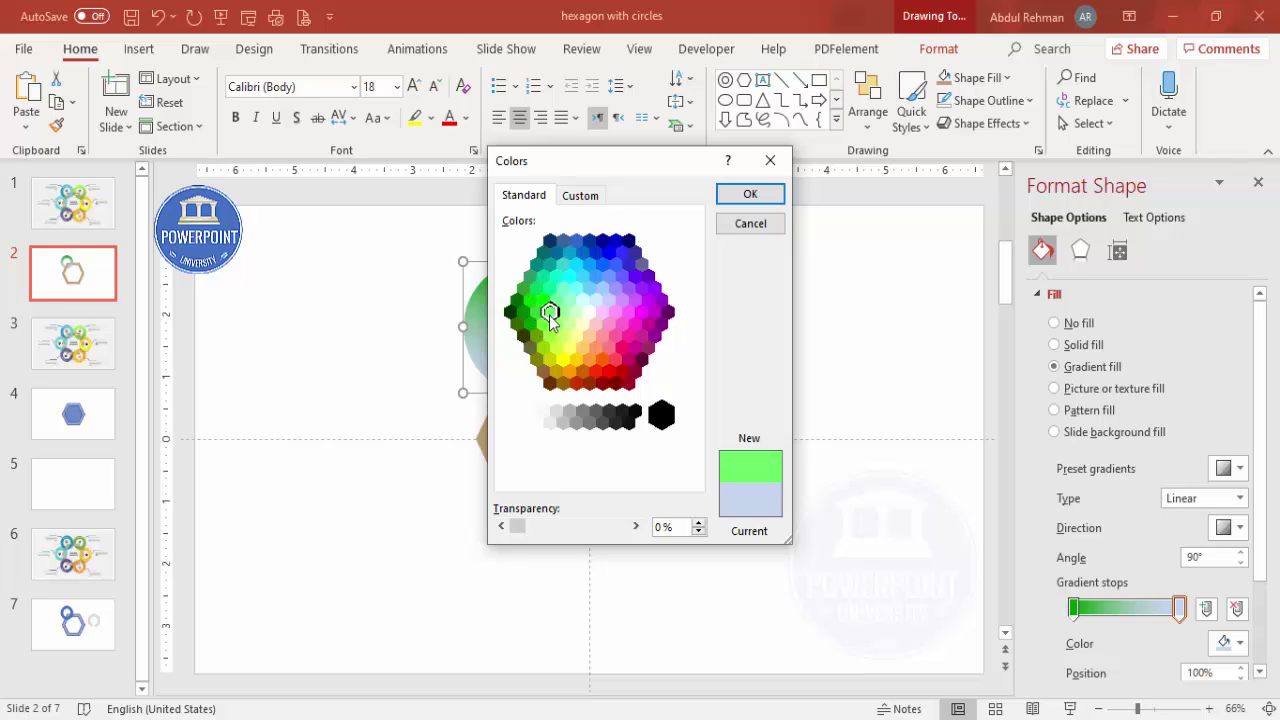
click(751, 194)
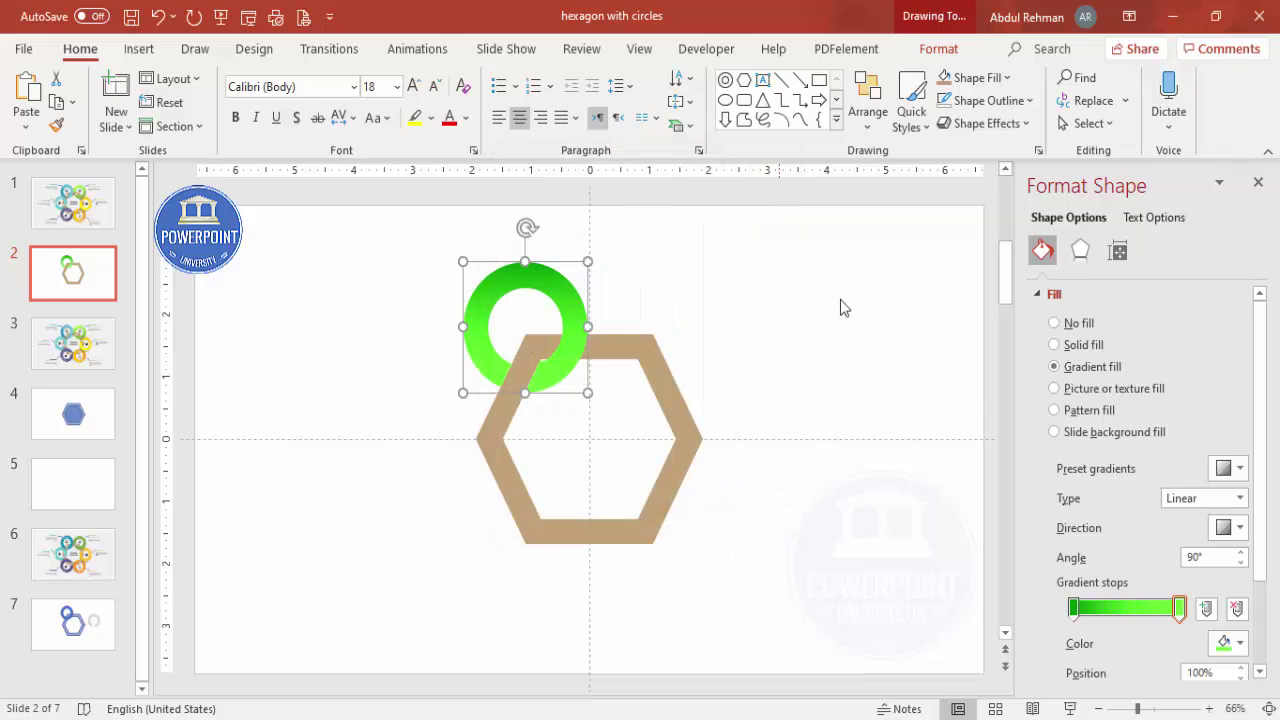
Step: Set the gradient angle to 160°
click(1240, 553)
click(1240, 553)
click(1240, 553)
click(1240, 553)
click(1240, 553)
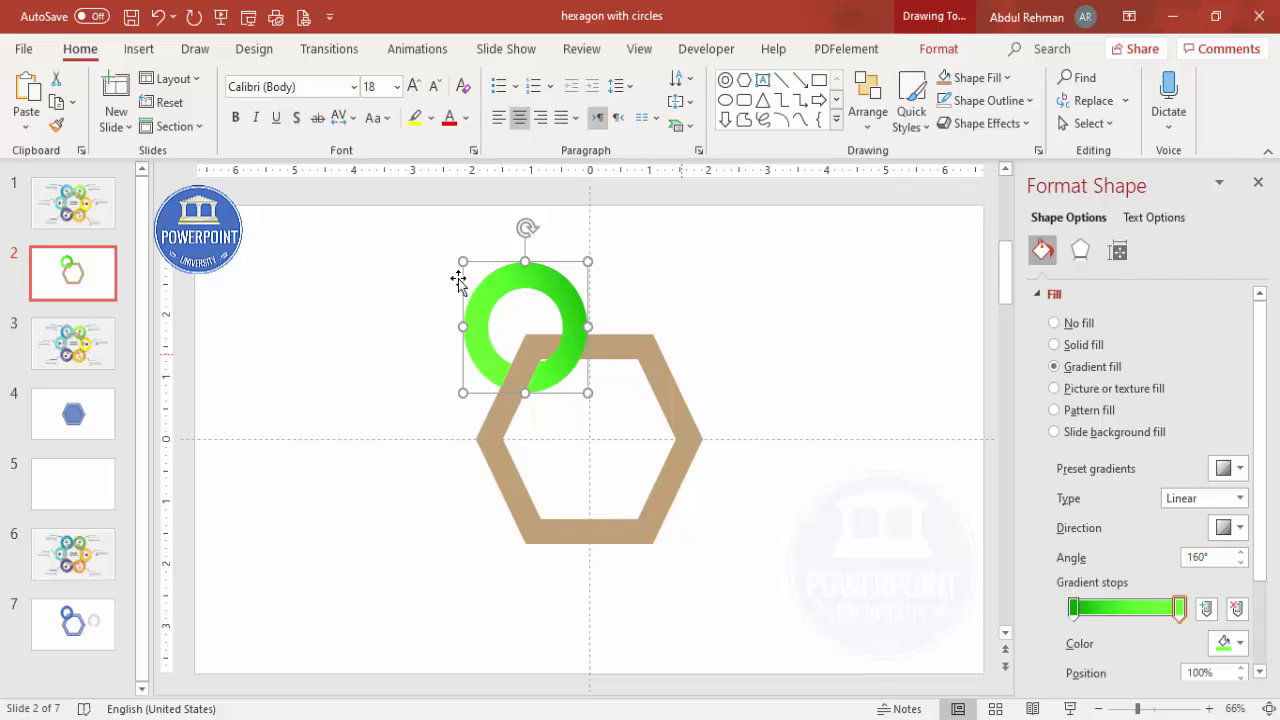
click(611, 286)
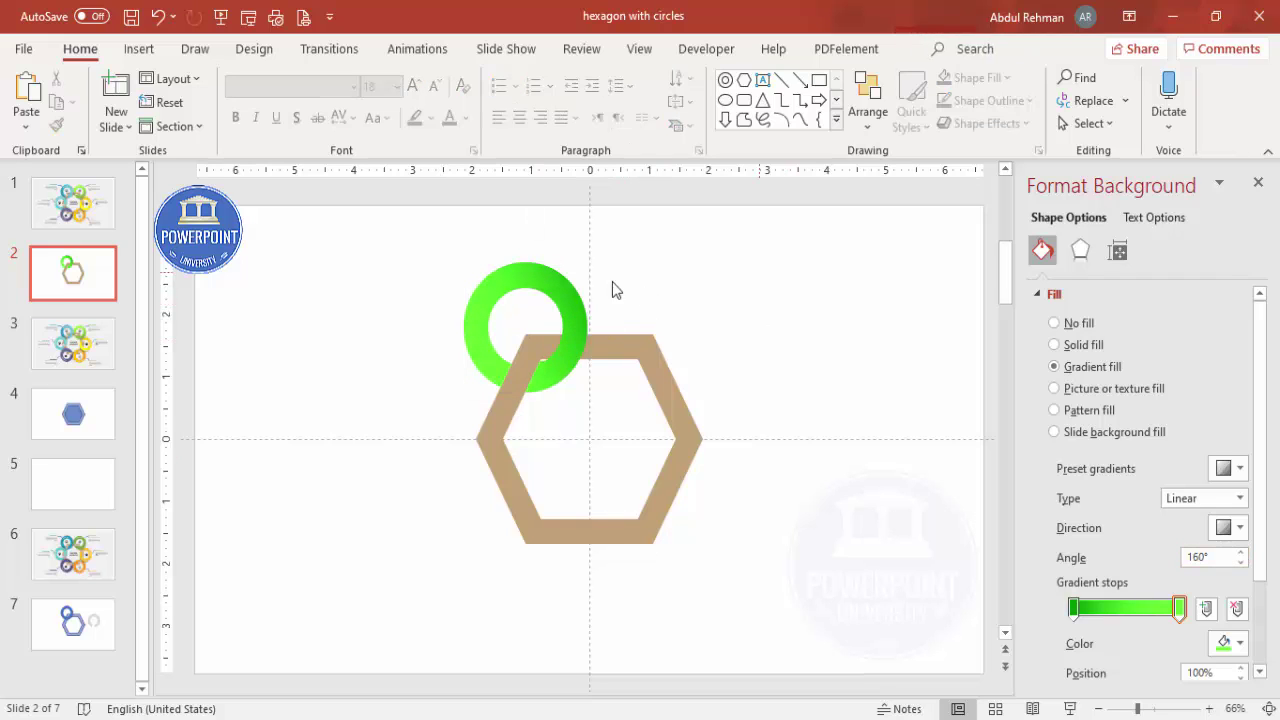
Step: Ctrl-drag a copy of the green ring onto the hexagon's top-right corner, rotate it clockwise, and zoom to 120%
click(542, 272)
drag(542, 272, 668, 268)
drag(651, 217, 698, 329)
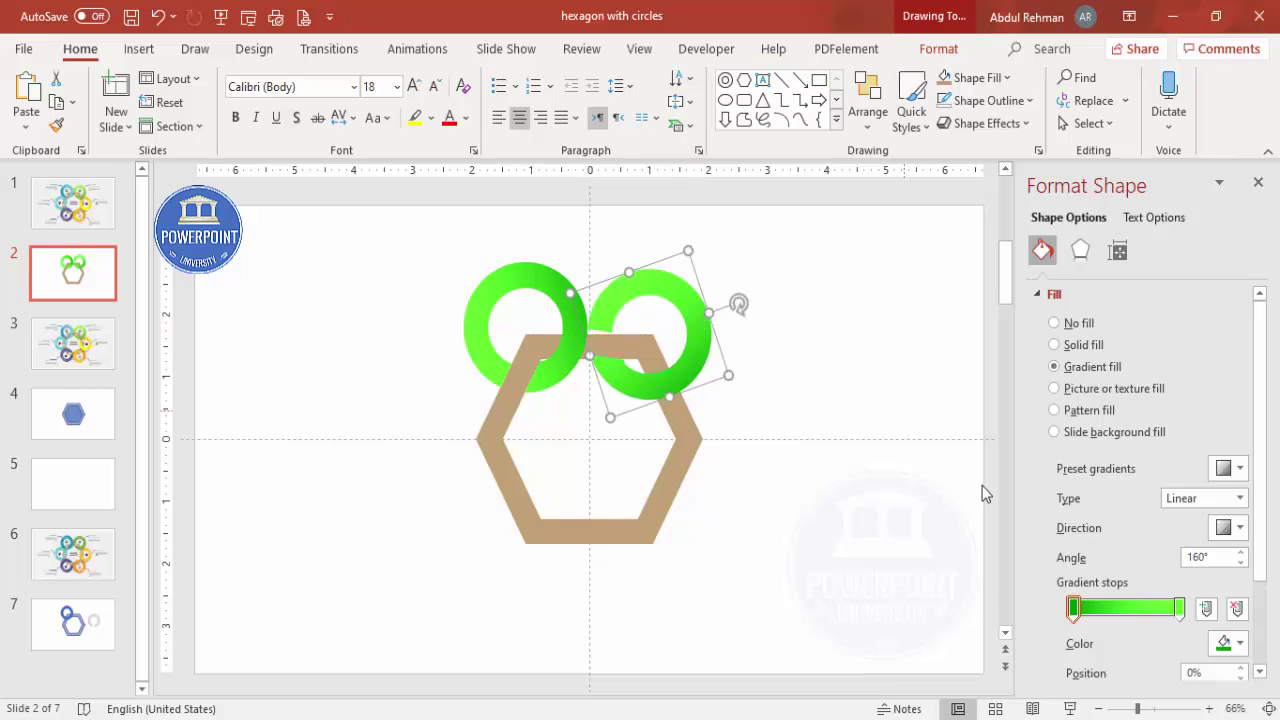
click(1186, 709)
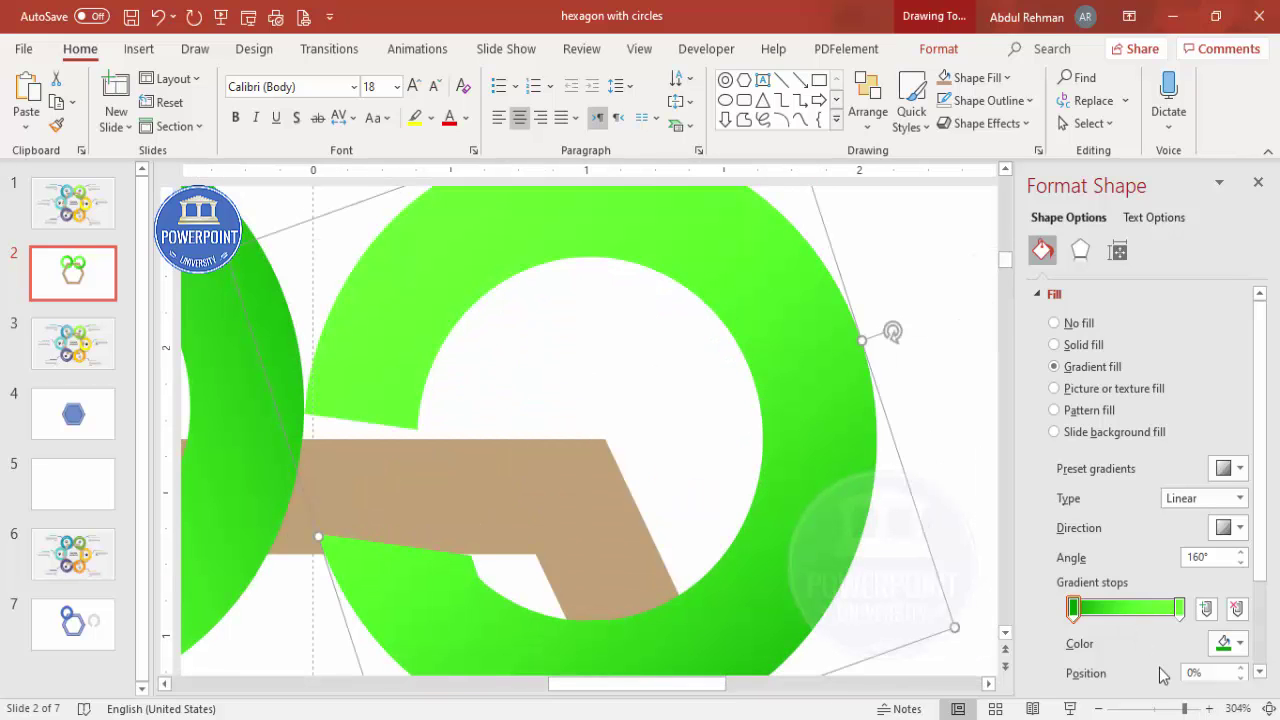
click(1100, 709)
click(1100, 709)
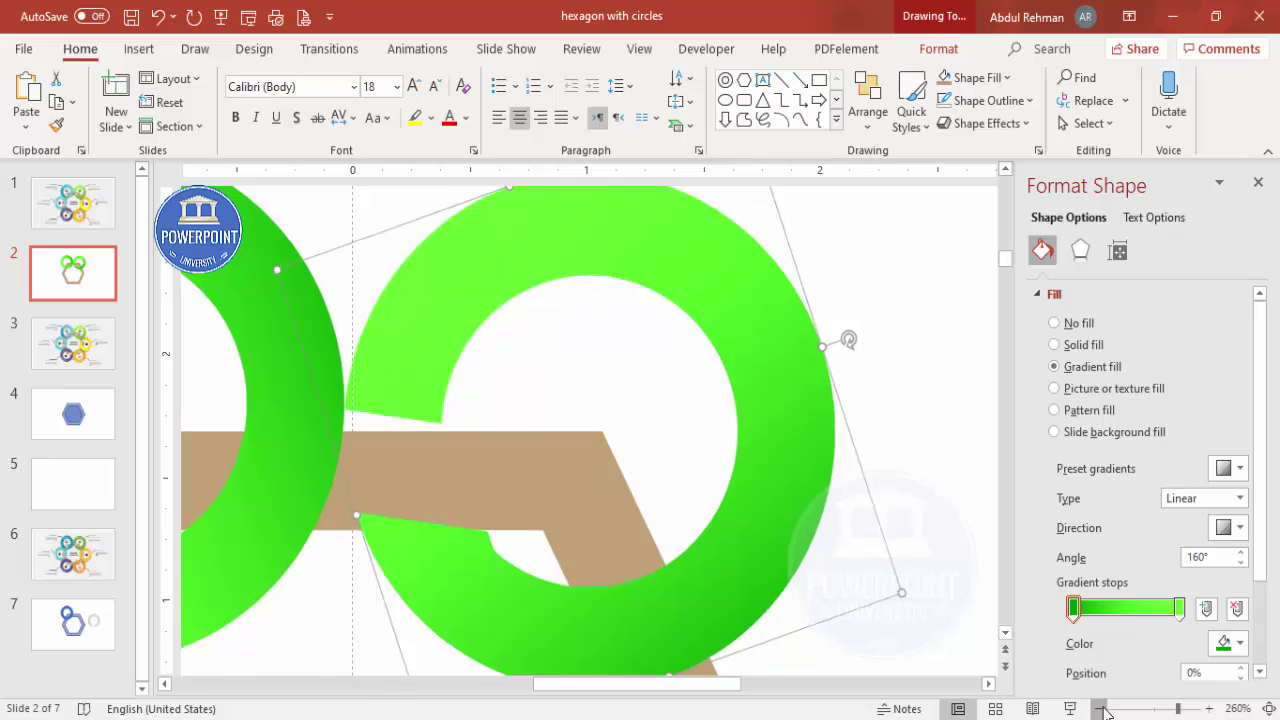
click(1100, 709)
click(1100, 709)
click(1100, 709)
click(1100, 709)
click(1100, 709)
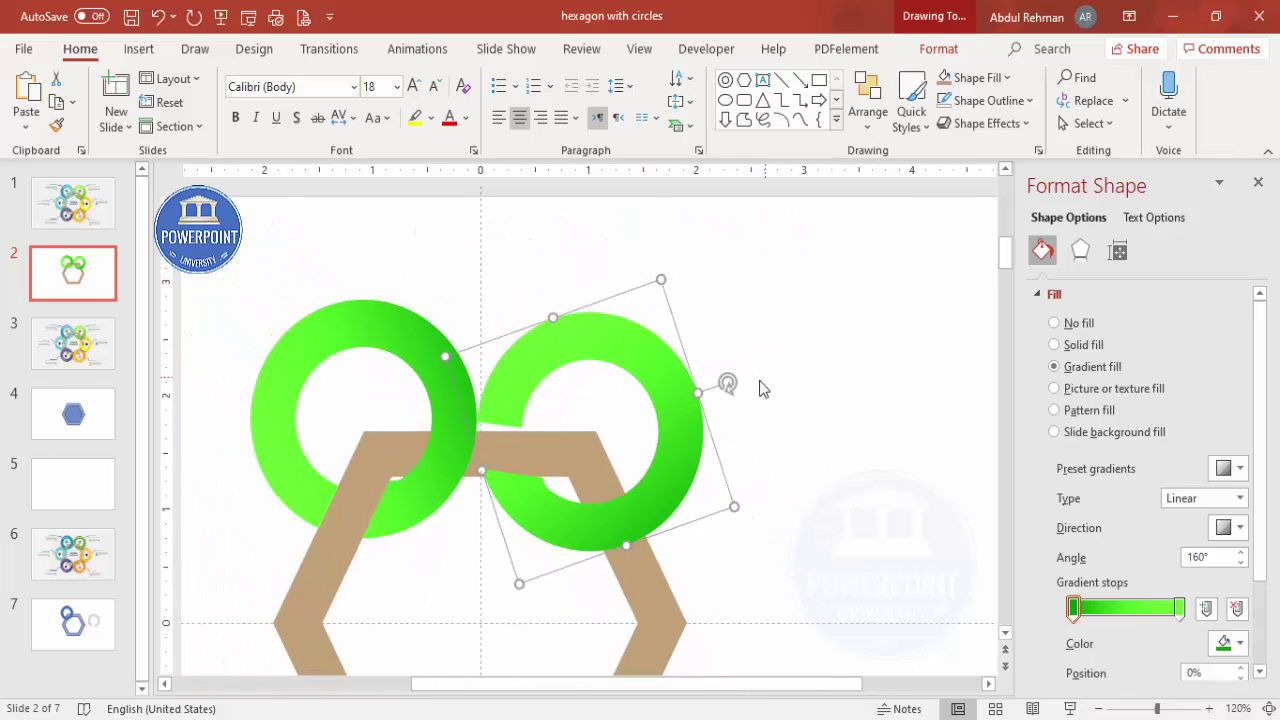
Step: Fine-tune the copied ring's rotation and align it with the centre guide
drag(726, 387, 700, 406)
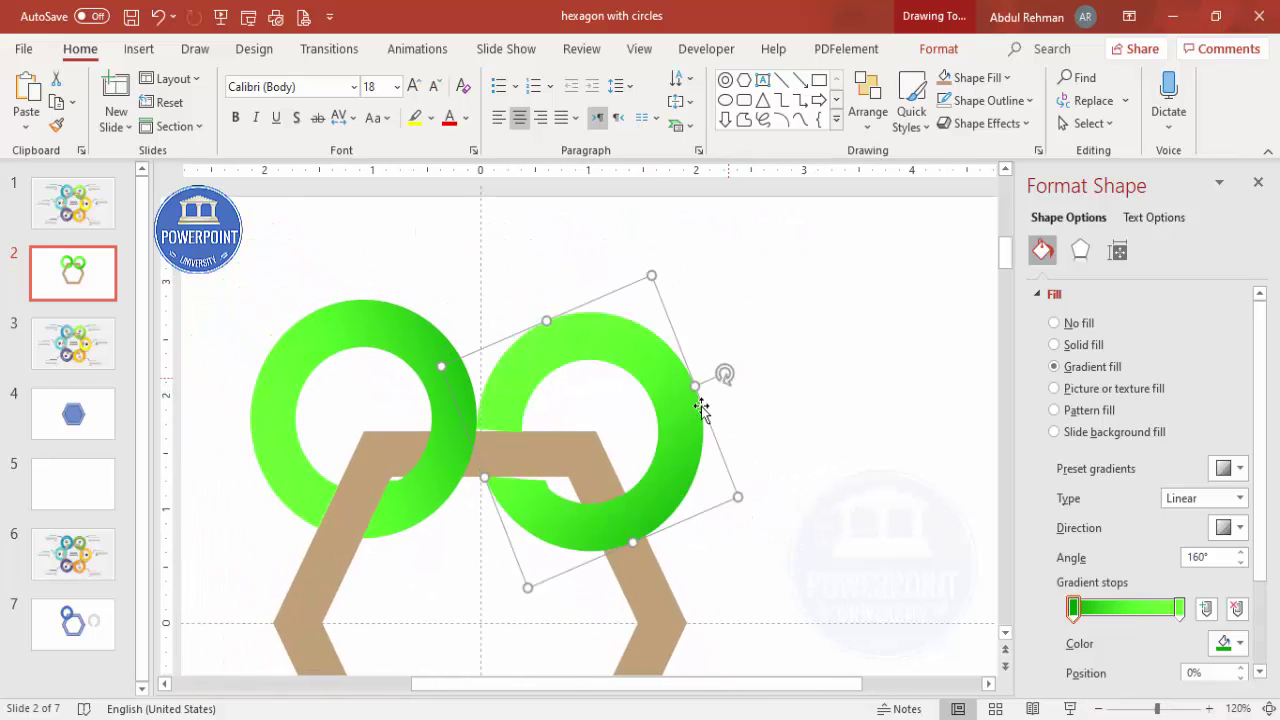
drag(657, 489, 670, 490)
drag(746, 375, 744, 371)
key(ctrl+z)
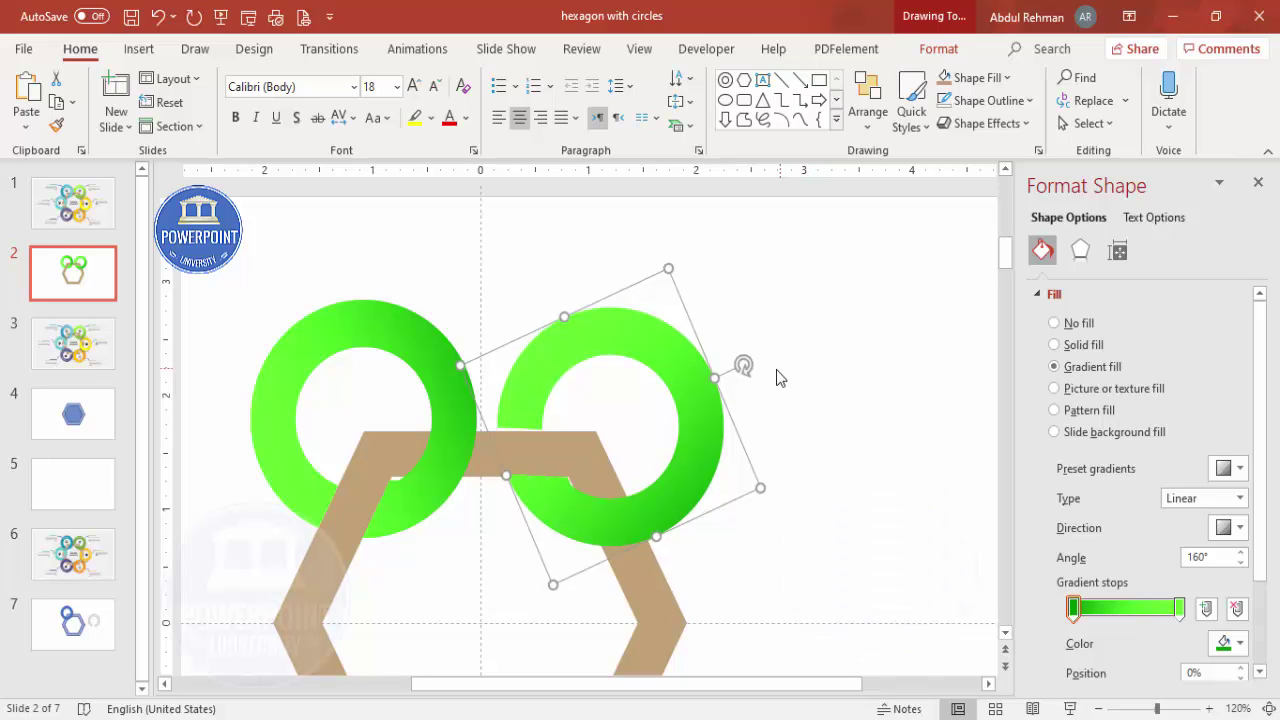
drag(743, 364, 743, 363)
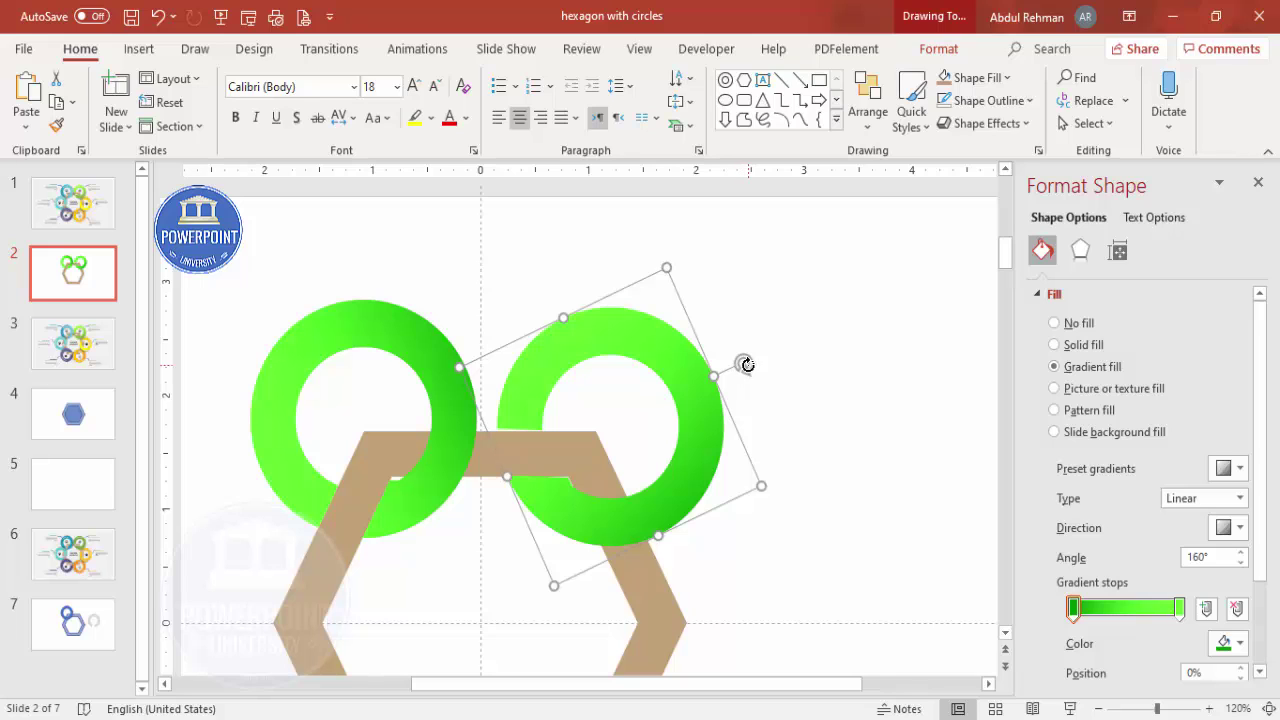
drag(743, 364, 739, 366)
drag(680, 486, 693, 486)
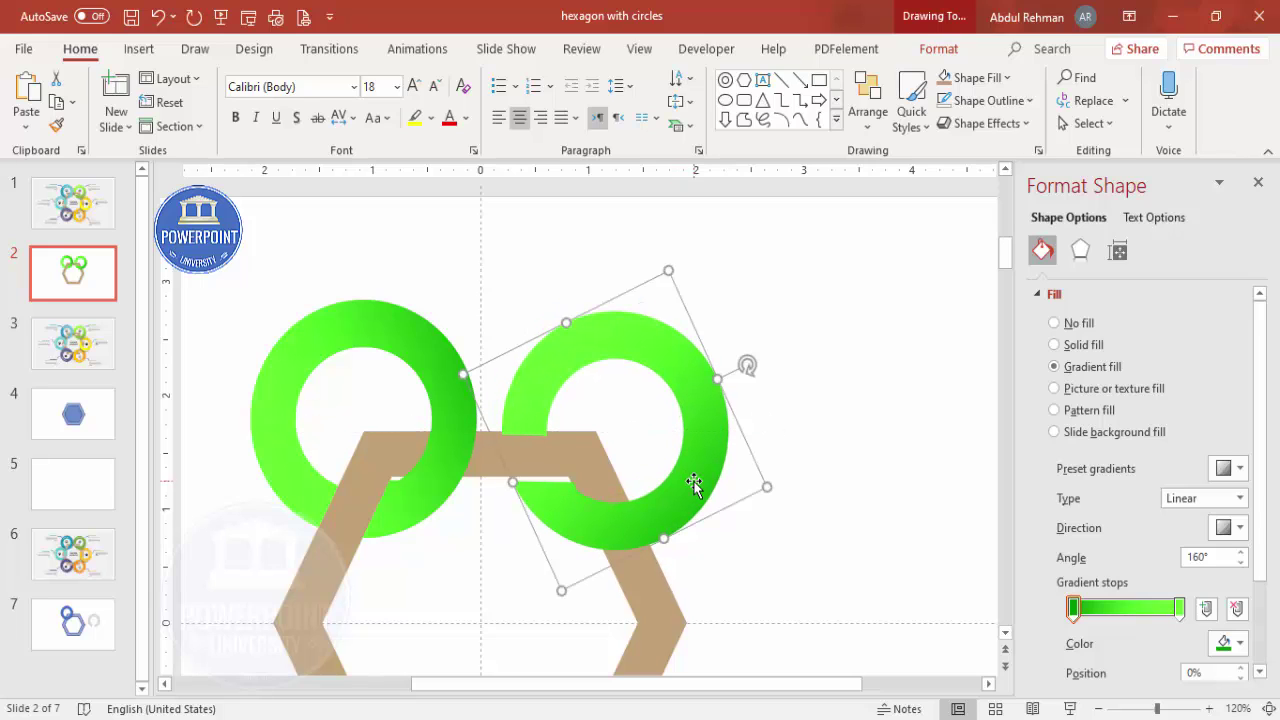
Step: Nudge the copied ring into place on the top-right corner and check its fit
key(ctrl+Down)
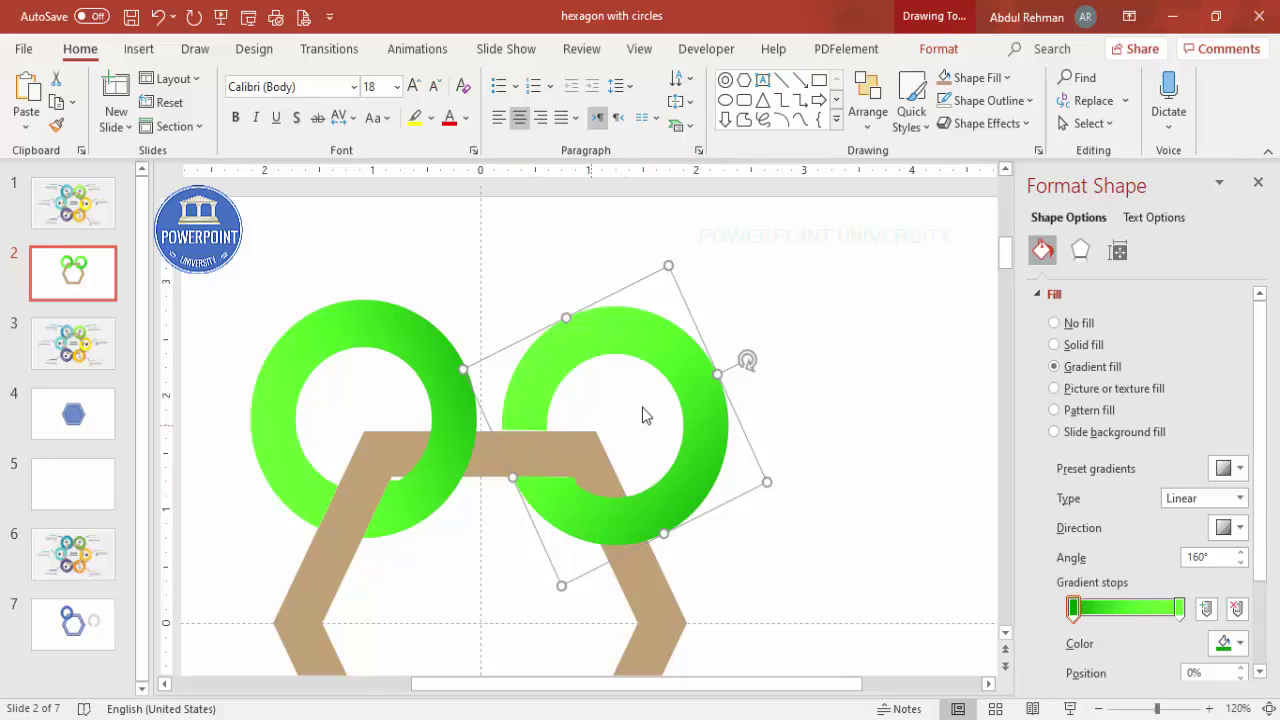
key(ctrl+Left)
key(ctrl+Left)
key(ctrl+Left)
key(ctrl+Left)
key(ctrl+Left)
key(ctrl+Left)
key(ctrl+Left)
key(ctrl+Left)
key(ctrl+Left)
key(ctrl+Left)
key(ctrl+Left)
key(ctrl+Left)
key(ctrl+Left)
key(ctrl+Left)
key(ctrl+Left)
key(ctrl+Left)
key(ctrl+Left)
key(ctrl+Left)
key(ctrl+Left)
key(ctrl+Left)
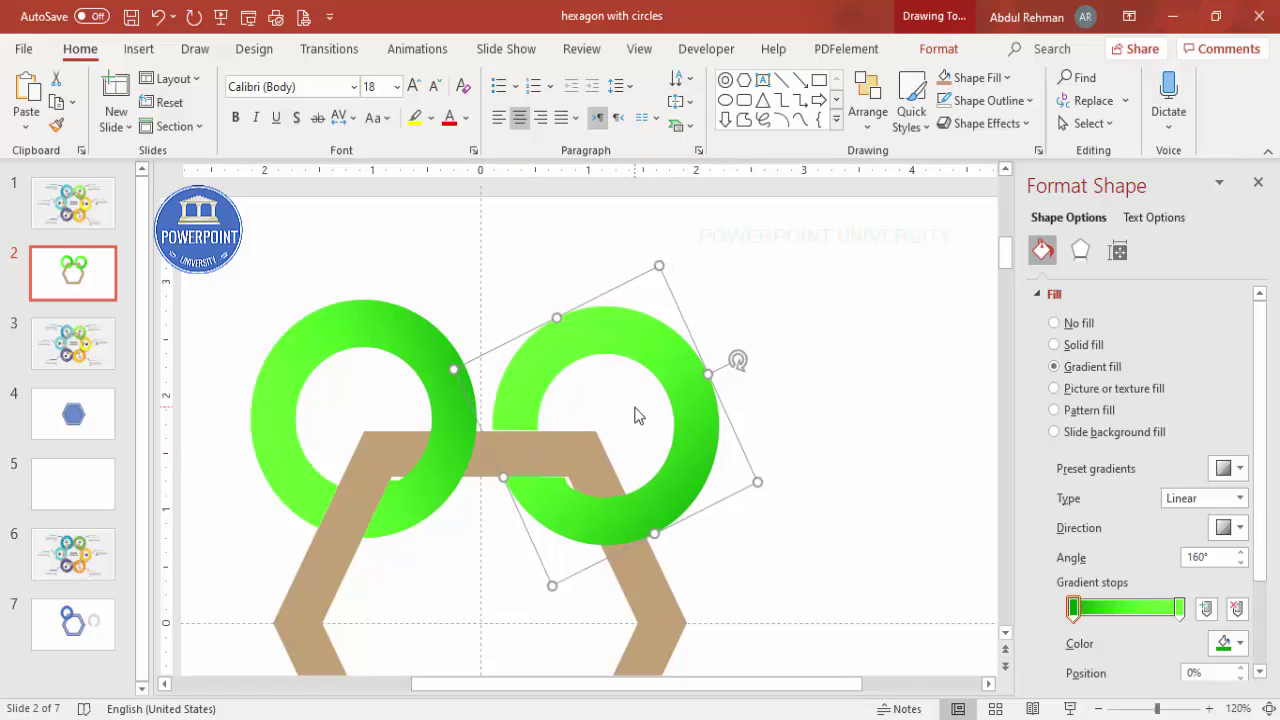
key(ctrl+Right)
key(ctrl+Right)
key(ctrl+Right)
key(ctrl+Right)
key(ctrl+Right)
key(ctrl+Right)
key(ctrl+Right)
key(ctrl+Right)
key(ctrl+Right)
key(ctrl+Right)
key(ctrl+Right)
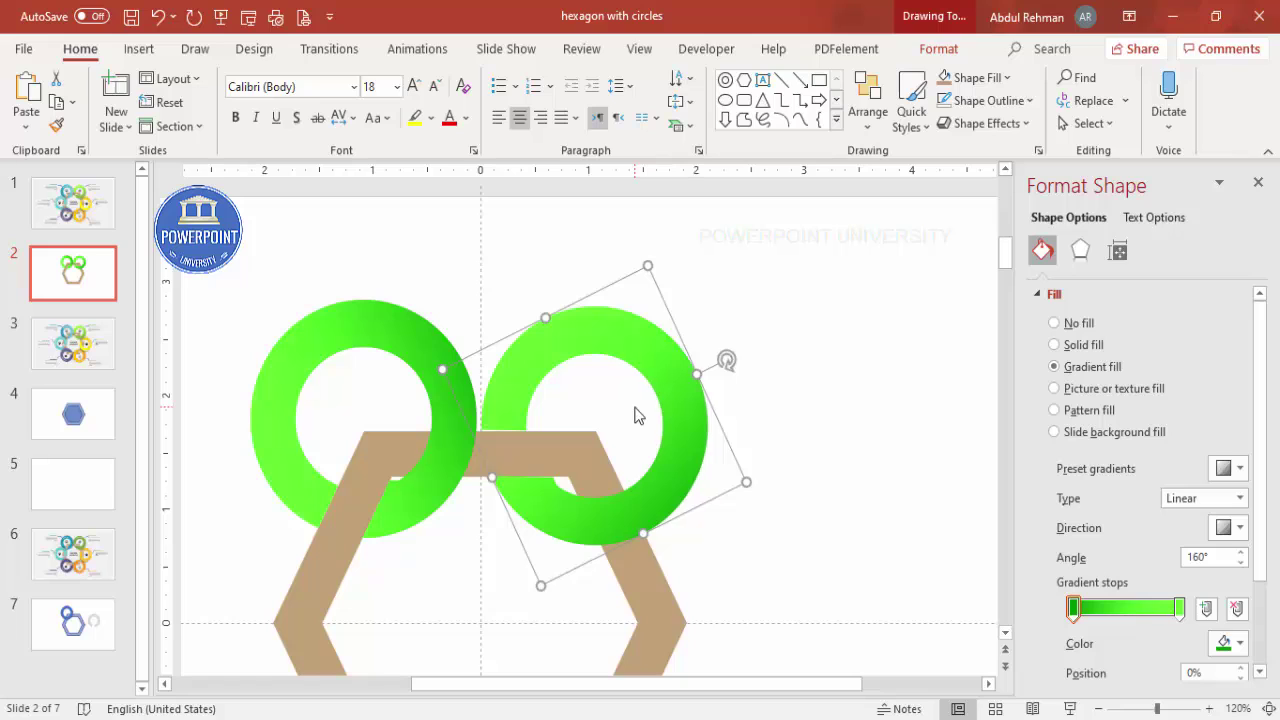
key(ctrl+Right)
key(ctrl+Right)
key(ctrl+Right)
key(ctrl+Right)
key(ctrl+Right)
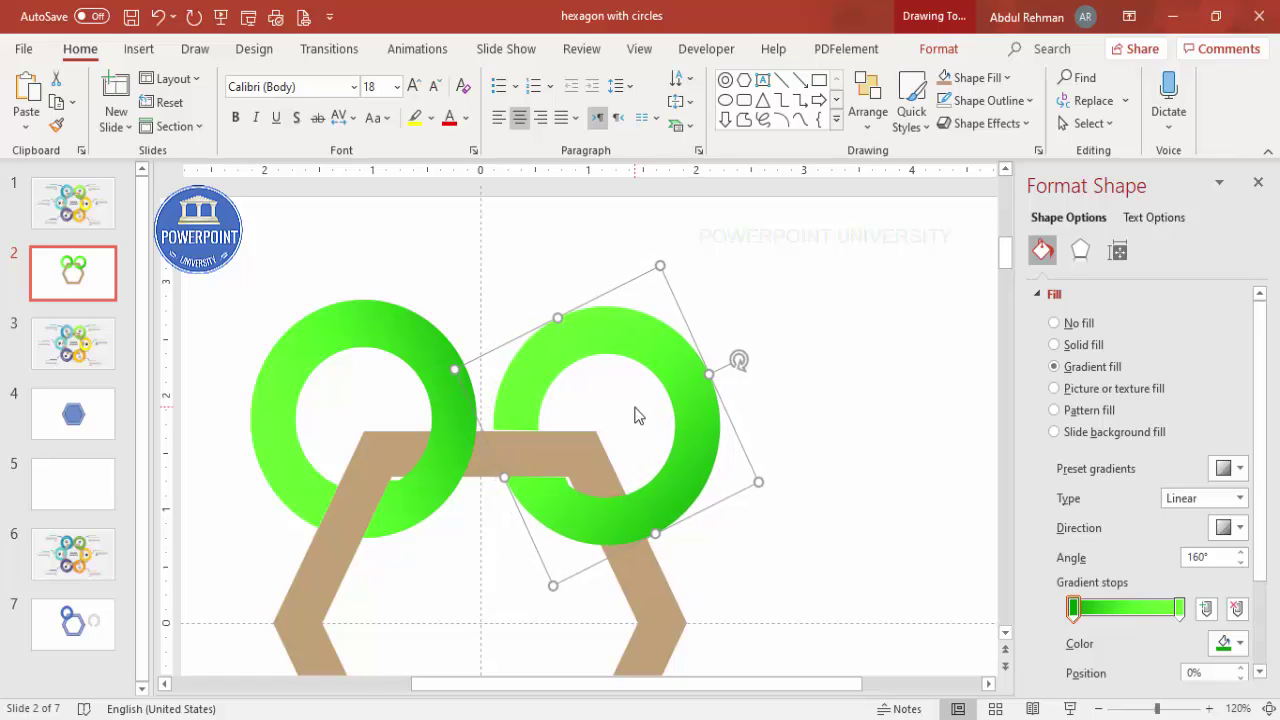
key(ctrl+Right)
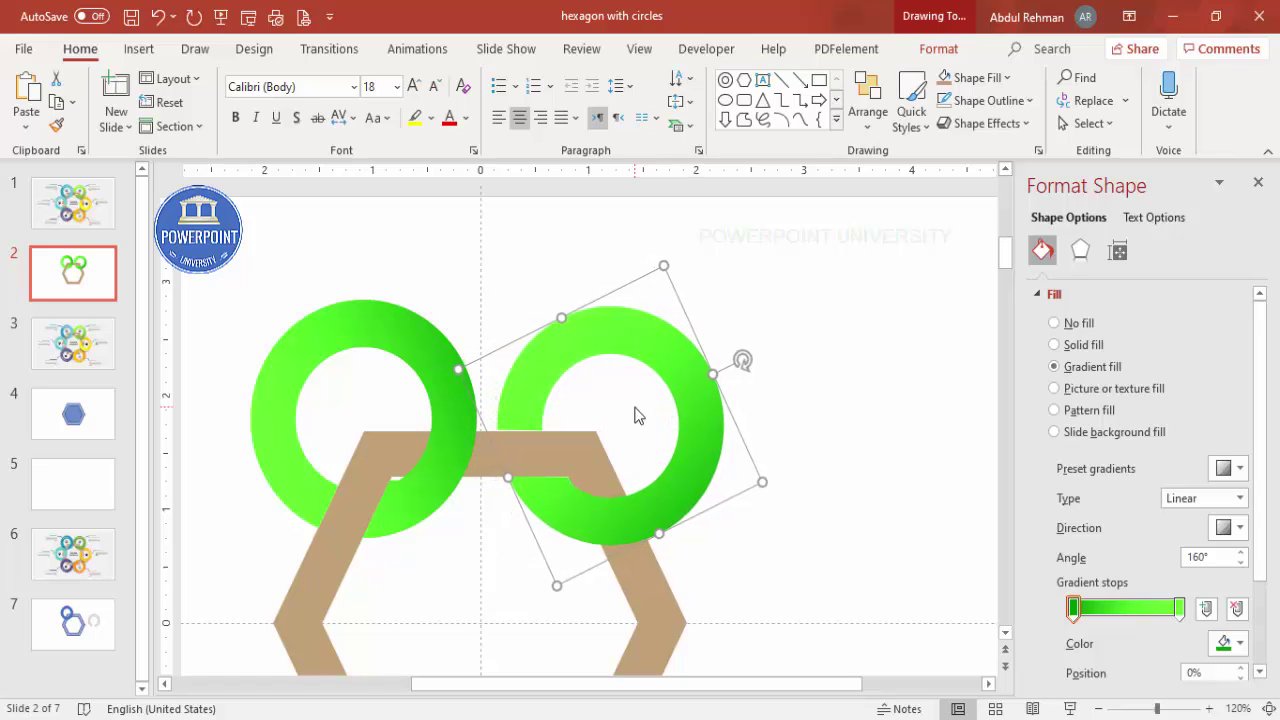
key(ctrl+Left)
key(ctrl+Left)
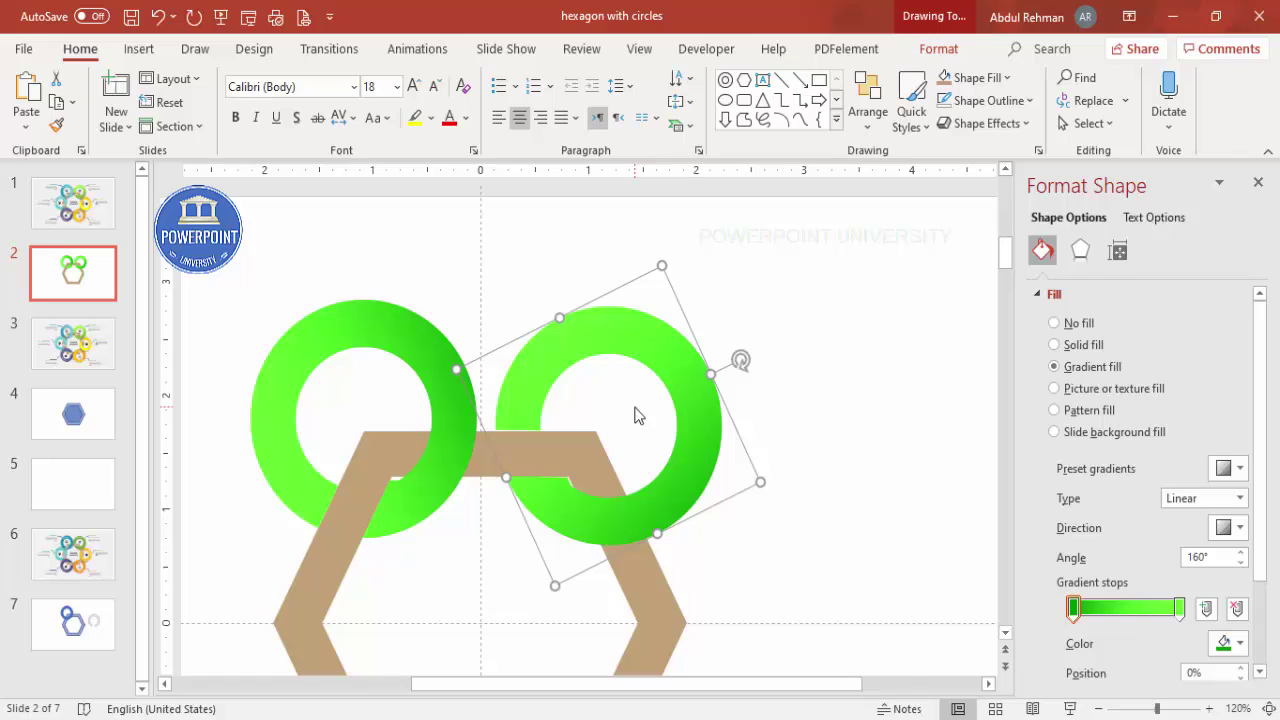
click(781, 397)
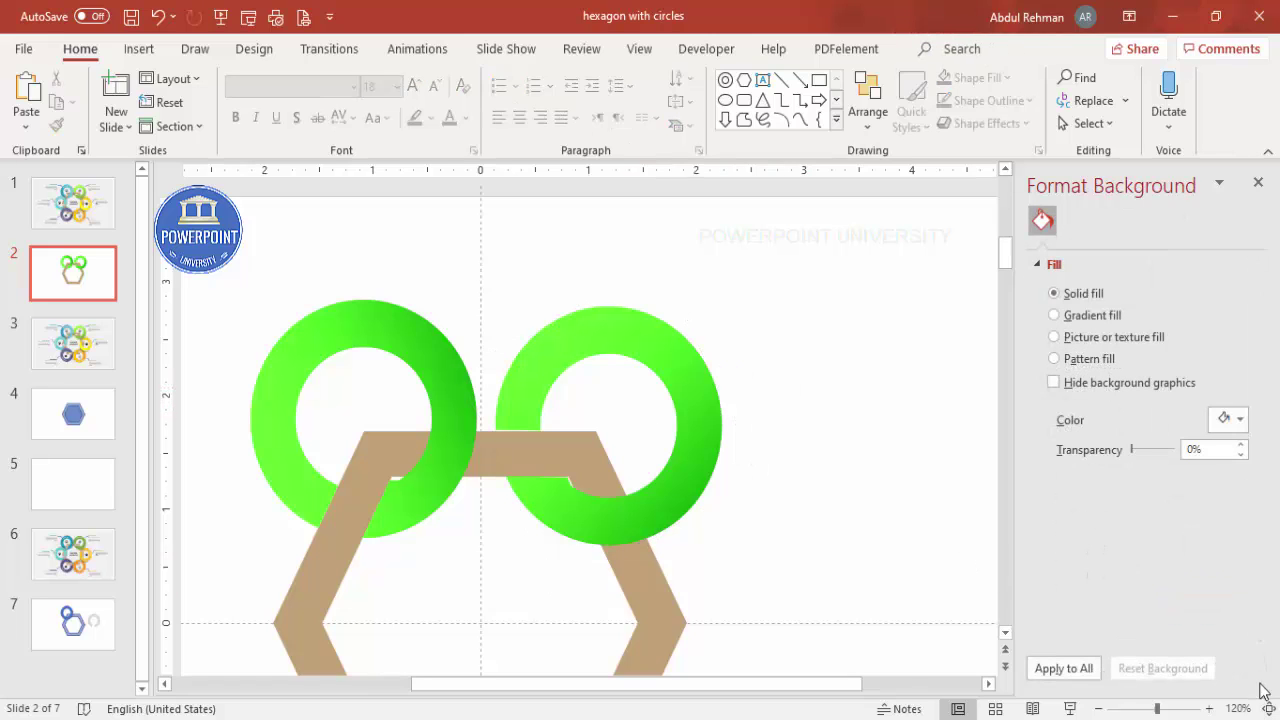
click(1267, 709)
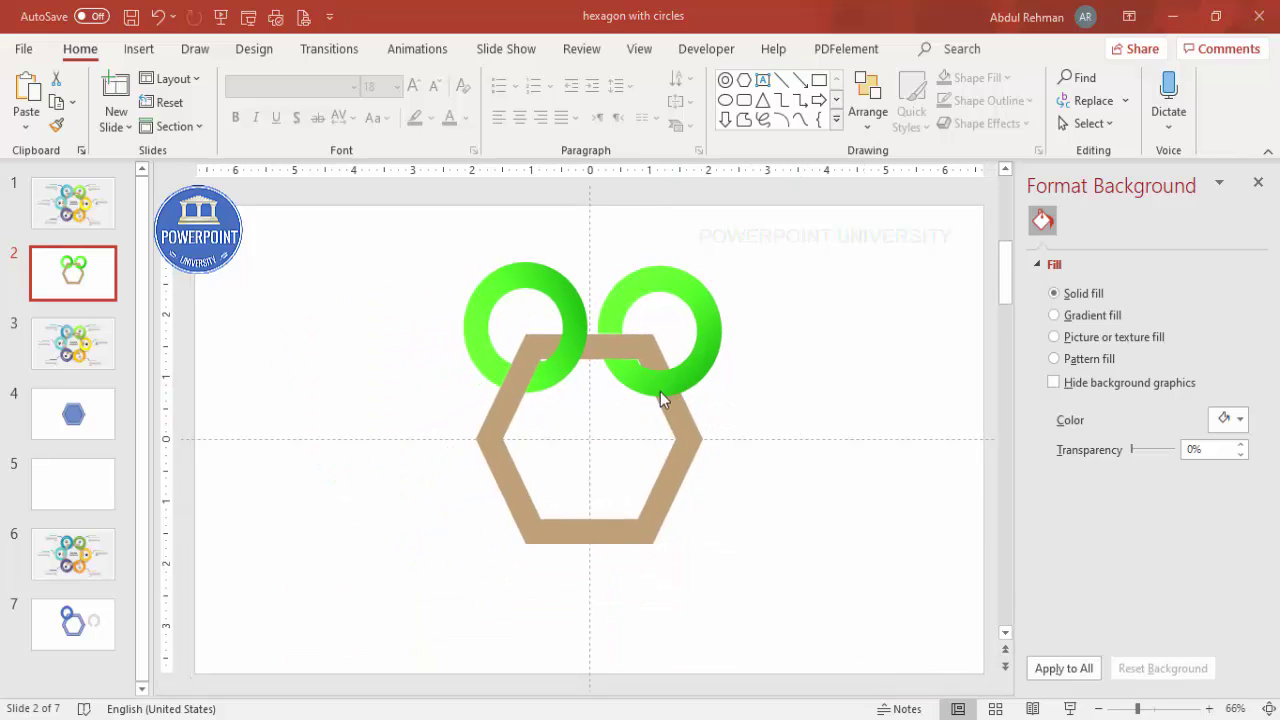
Step: Nudge the top-right ring left, then duplicate it onto the hexagon's right side
click(704, 351)
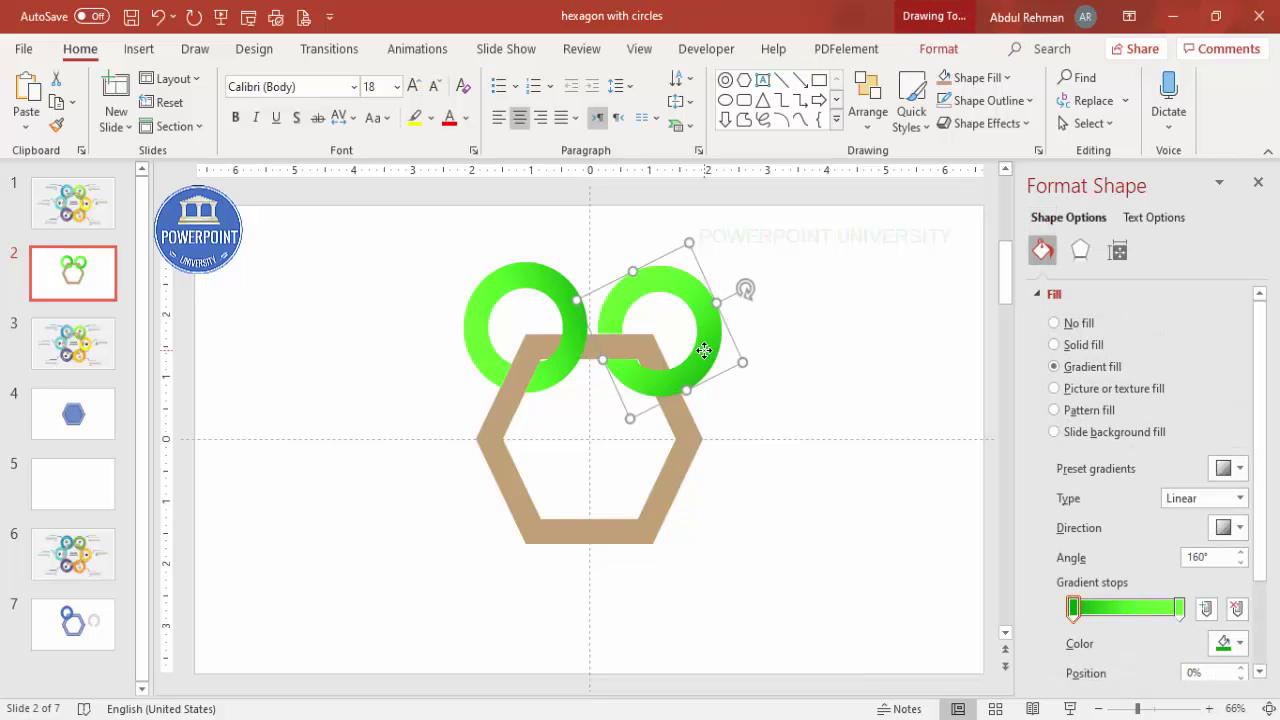
key(Left)
key(Left)
key(Left)
key(Left)
key(Left)
key(Left)
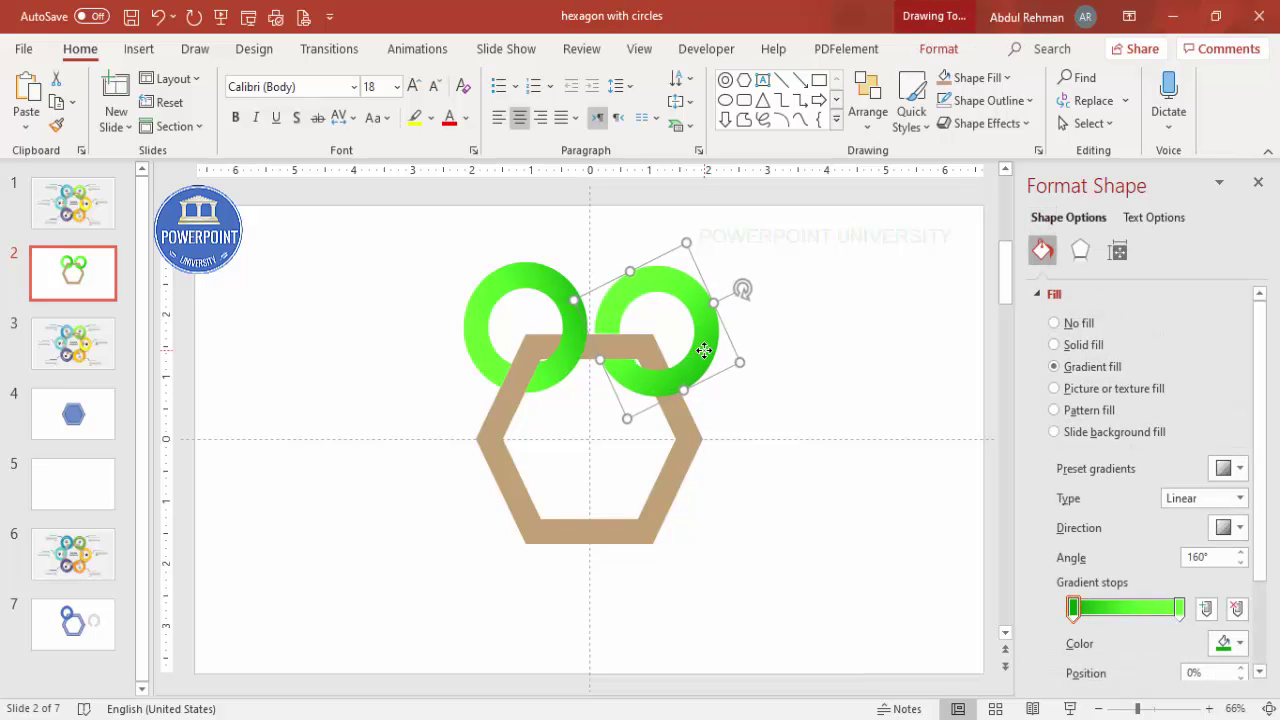
key(Left)
key(Left)
key(Left)
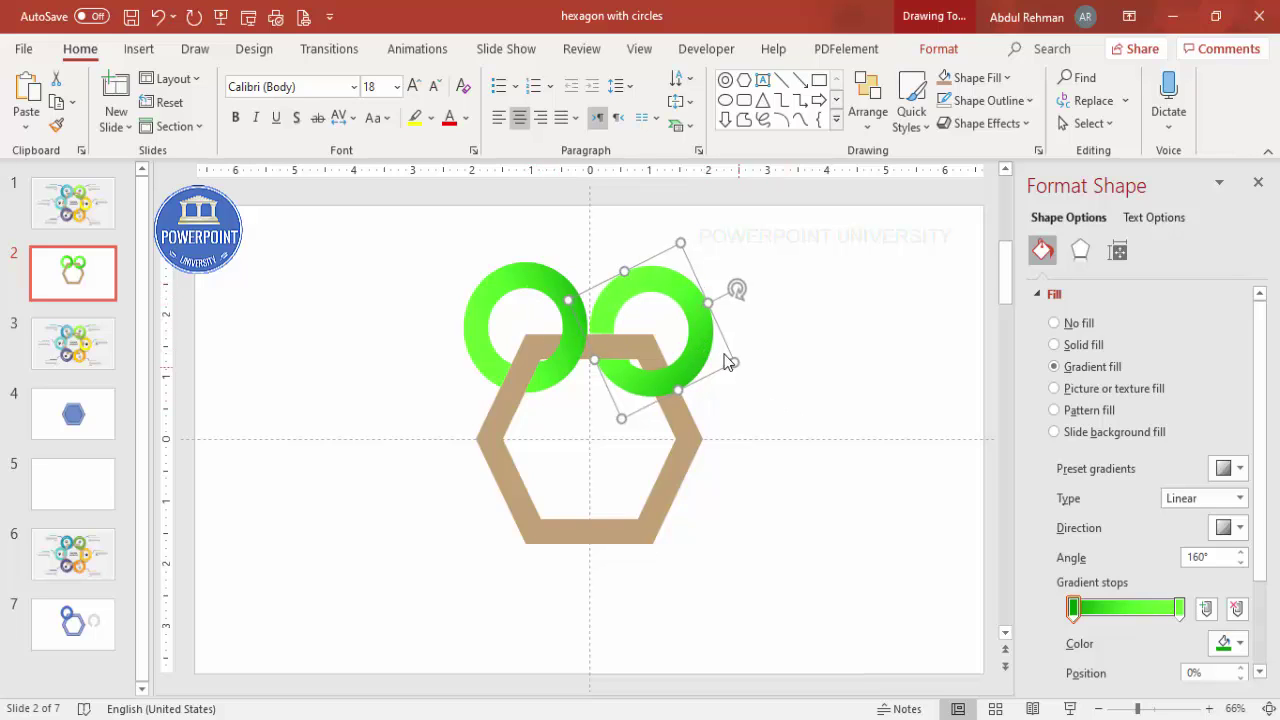
drag(705, 307, 781, 532)
drag(766, 478, 758, 462)
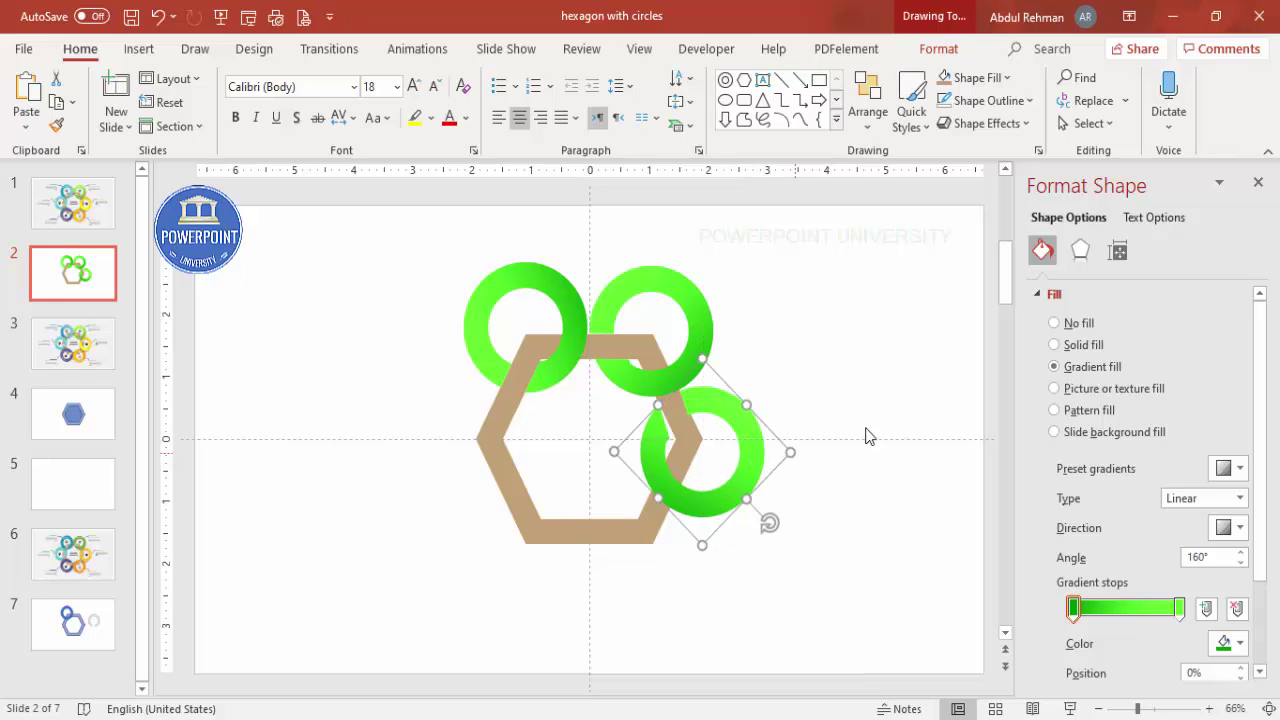
key(Up)
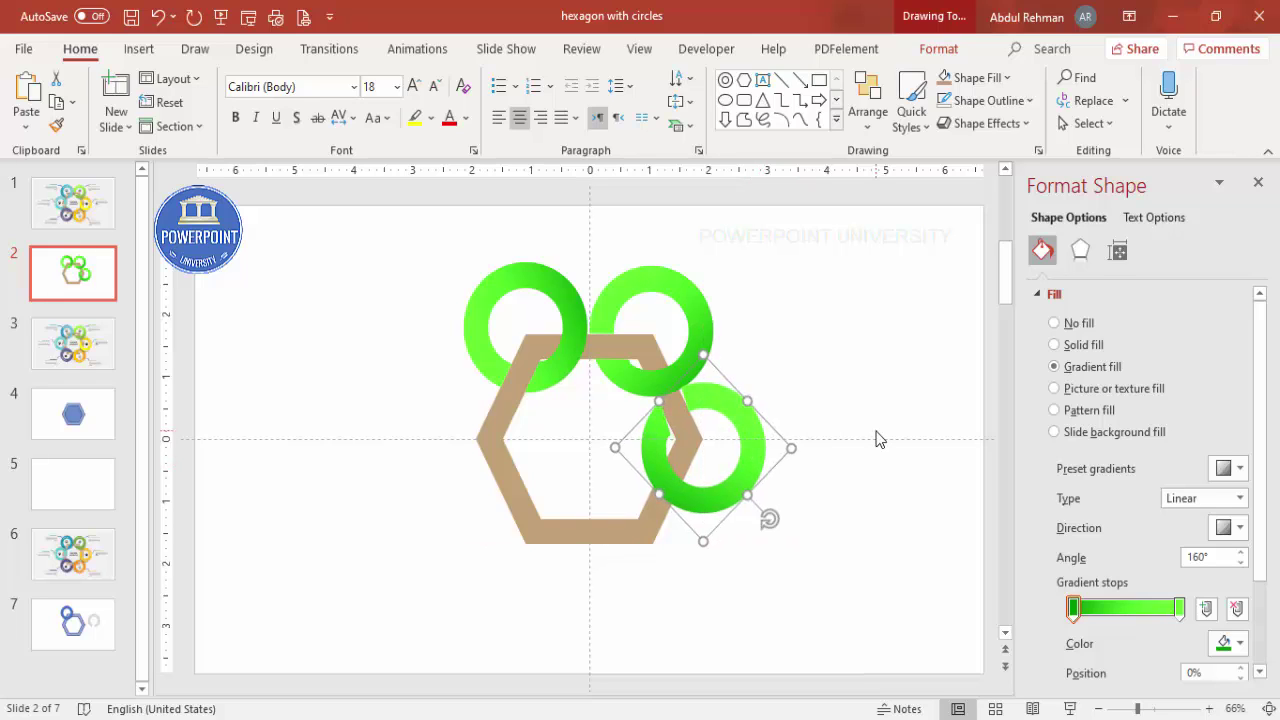
drag(770, 519, 770, 519)
Step: Rotate and nudge the new ring onto the right vertex, then make another copy with Ctrl+D
click(1159, 711)
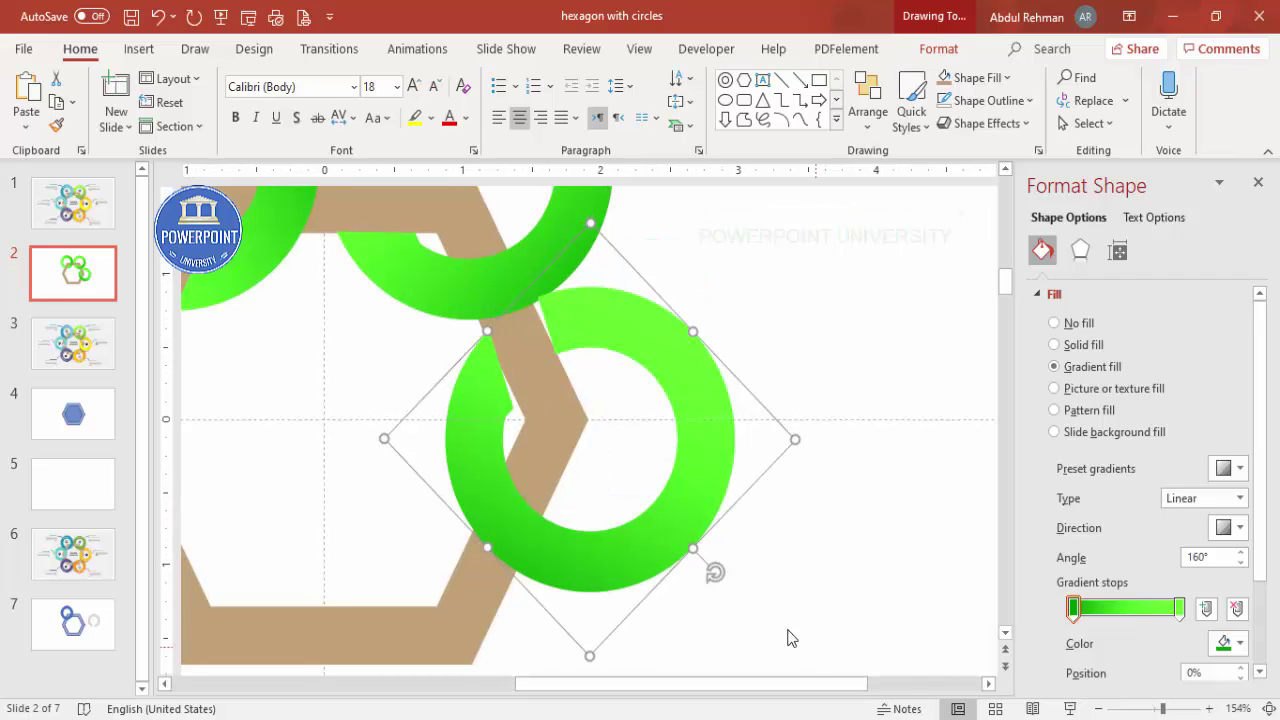
drag(713, 577, 743, 568)
key(Escape)
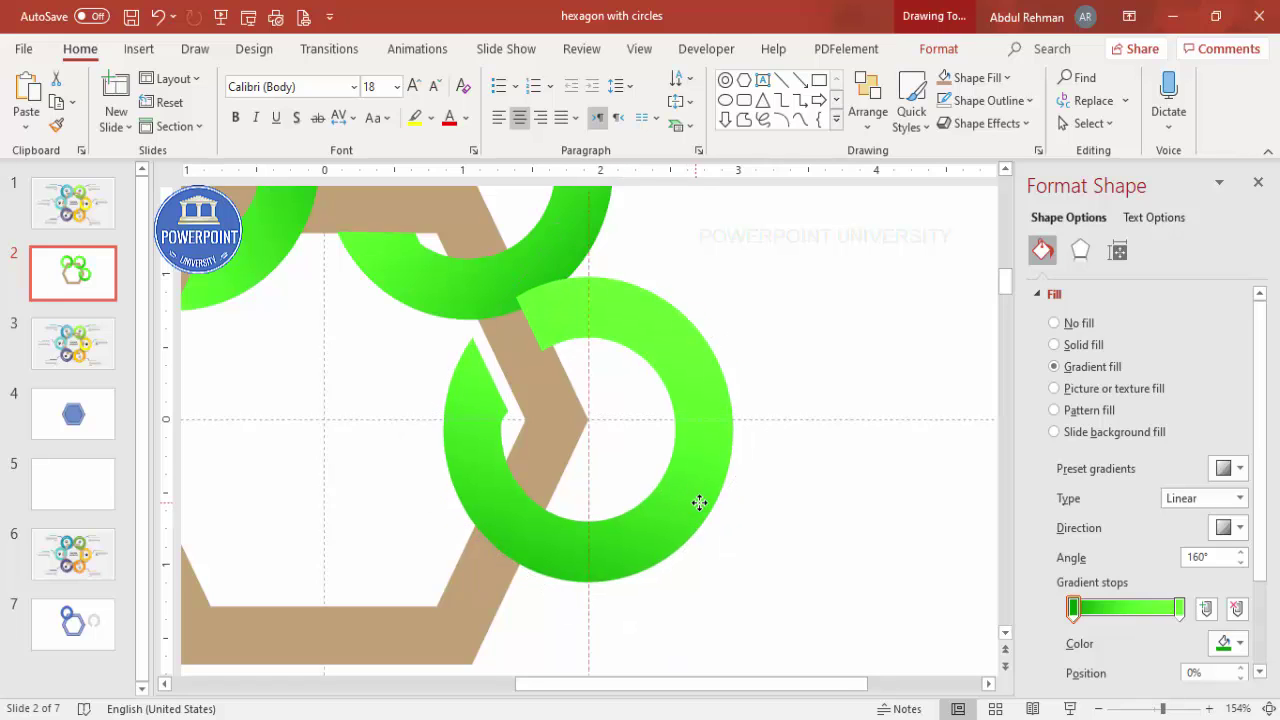
click(708, 505)
key(ctrl+z)
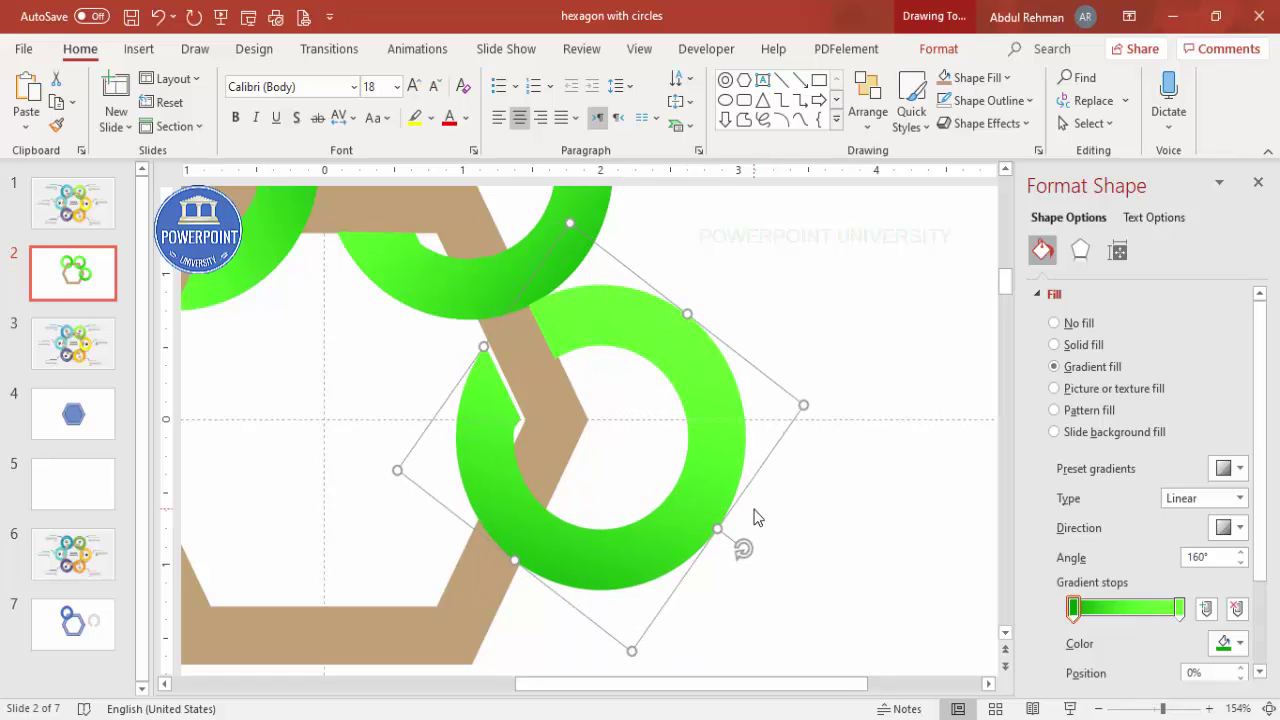
key(ctrl+Right)
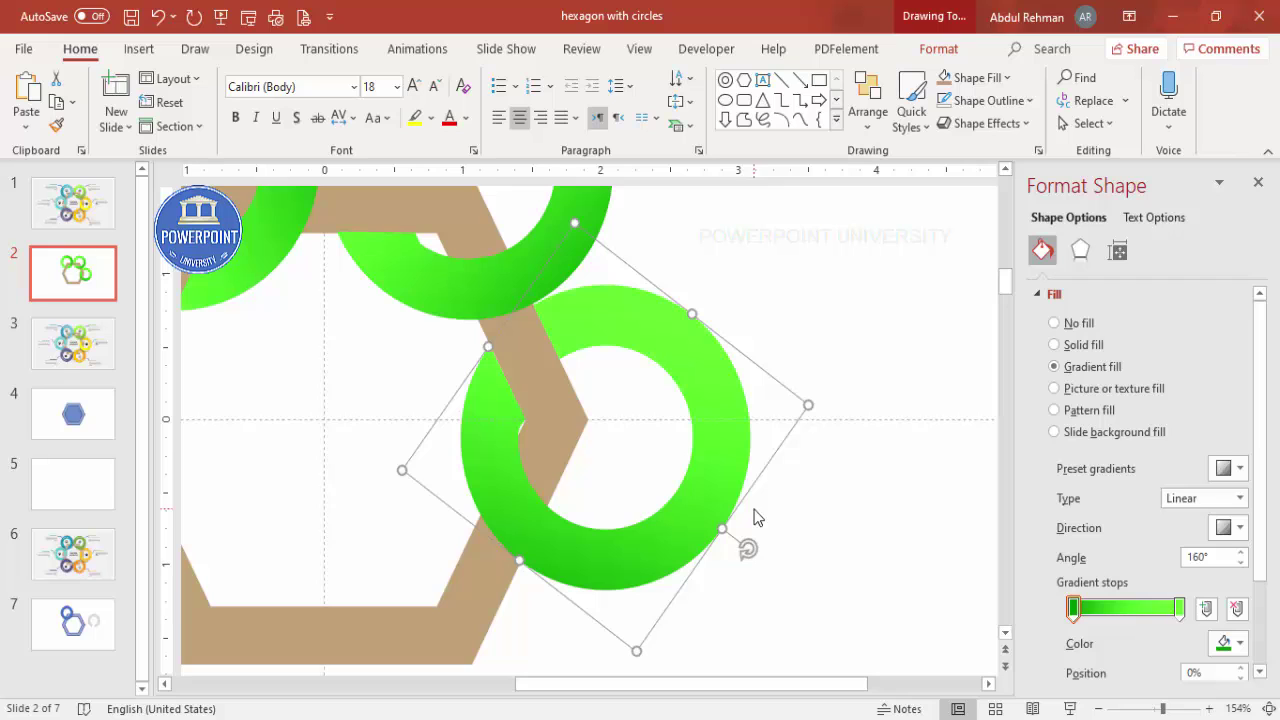
click(1270, 707)
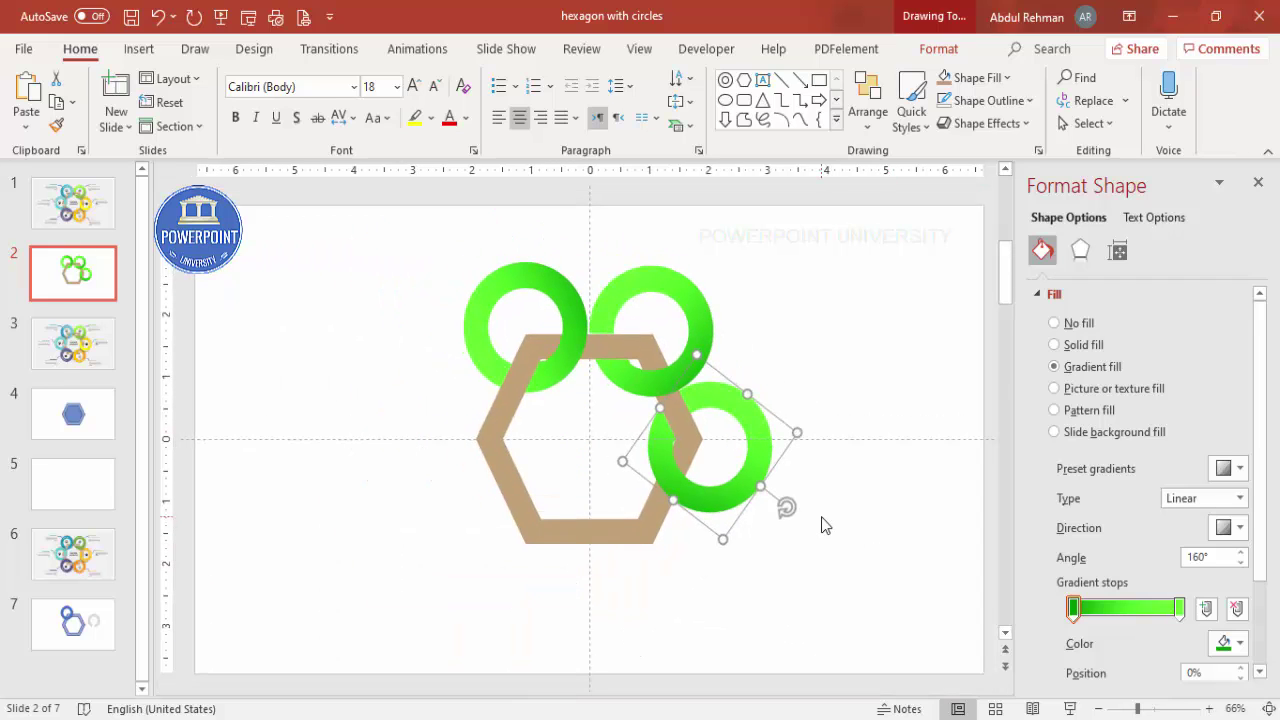
key(ctrl+d)
Step: Move the ring copy below the hexagon and rotate it to interlock with the bottom edge
drag(809, 537, 697, 562)
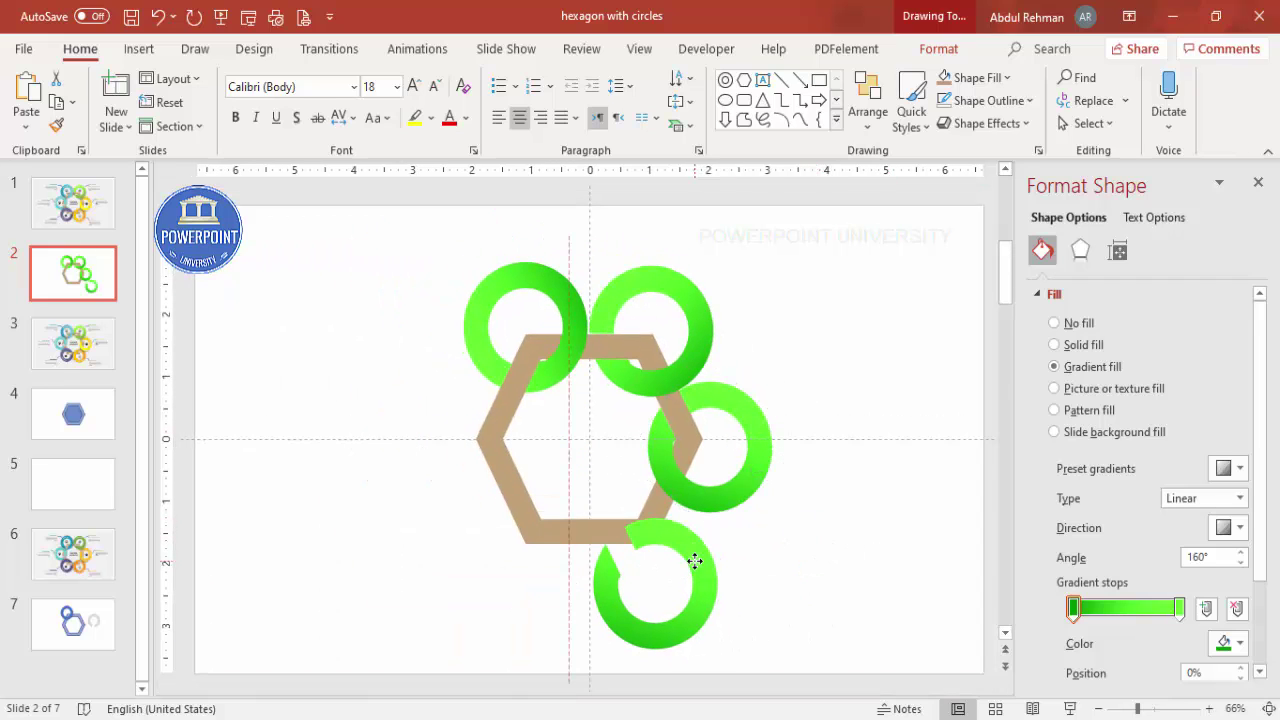
drag(730, 643, 589, 662)
drag(699, 612, 660, 560)
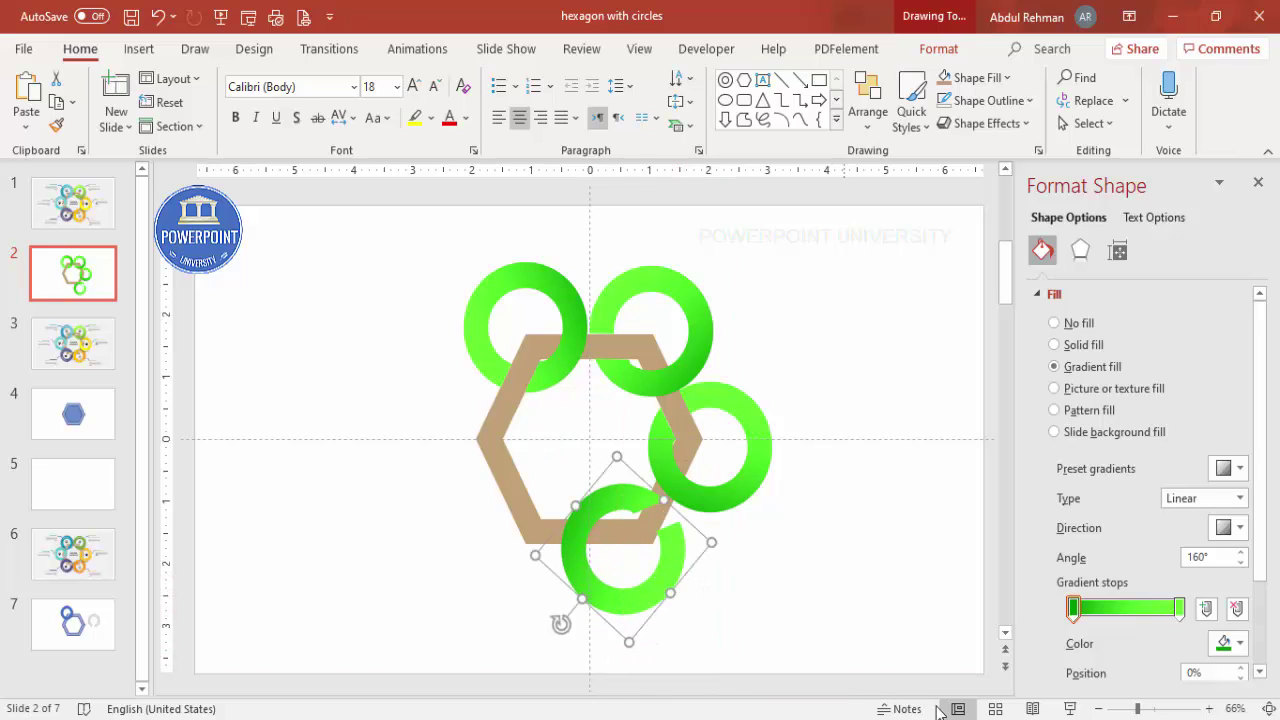
click(1165, 710)
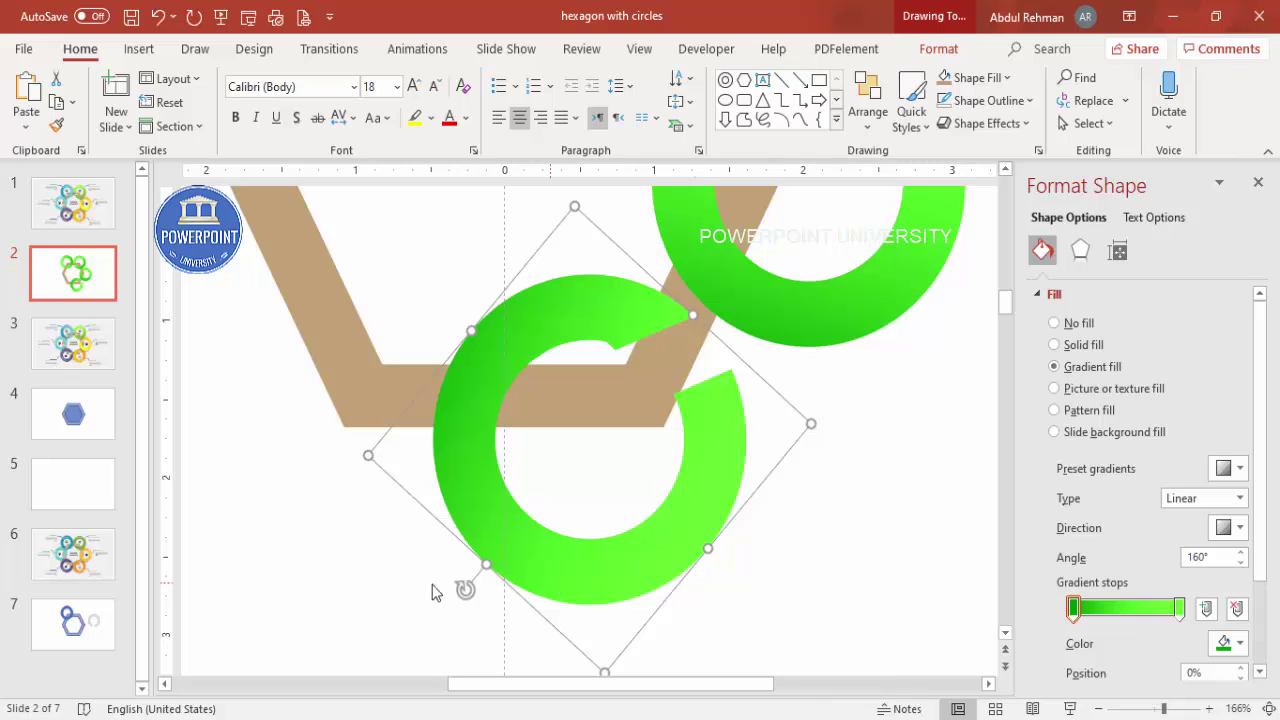
drag(509, 609, 640, 420)
drag(714, 480, 666, 394)
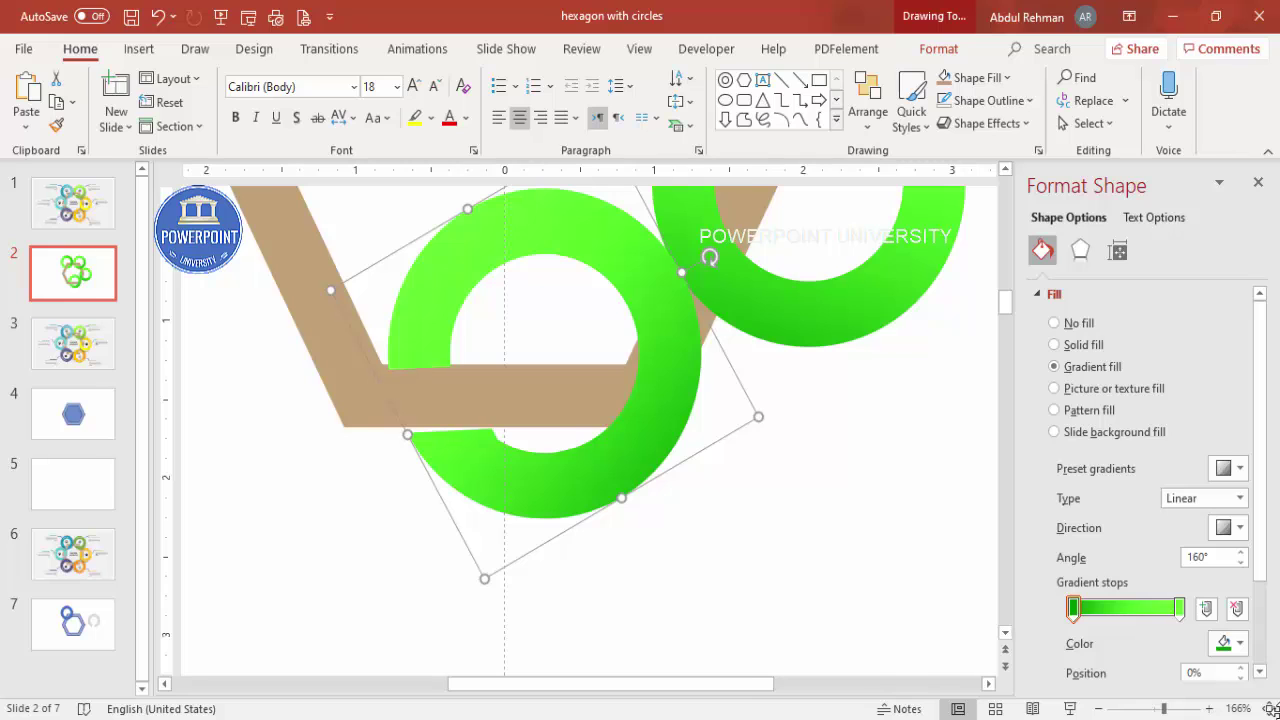
click(1267, 709)
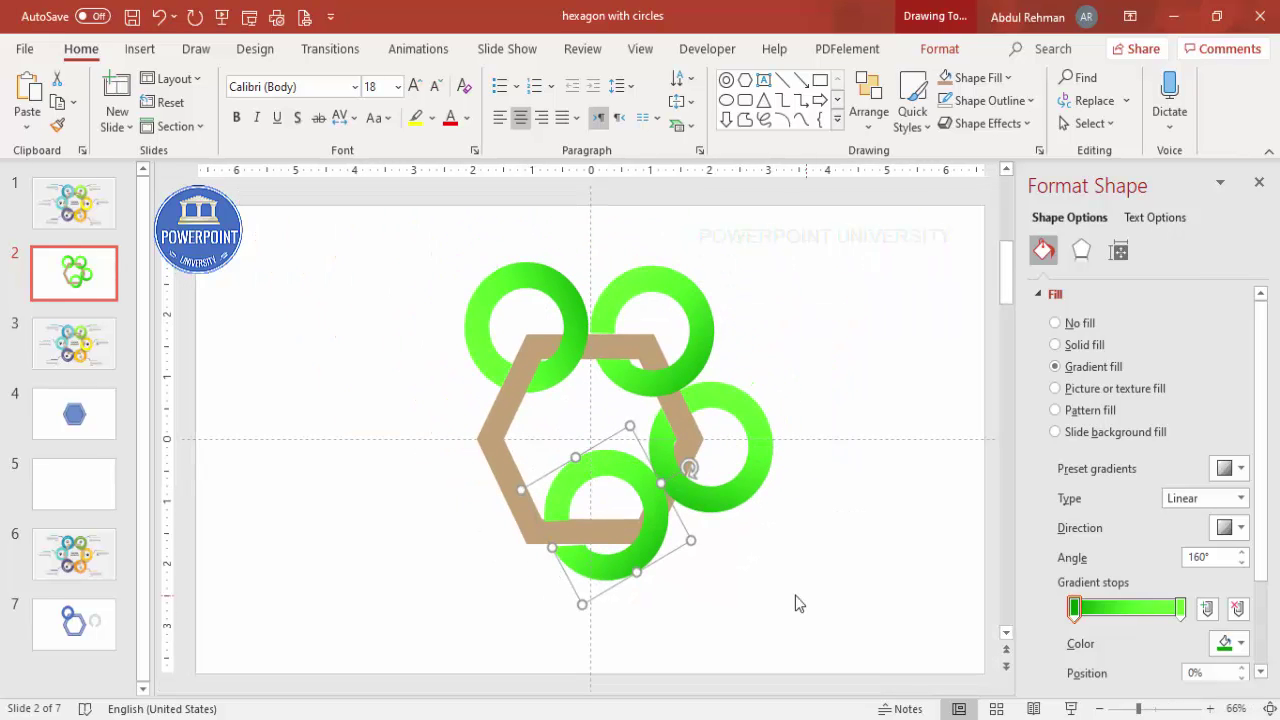
click(700, 574)
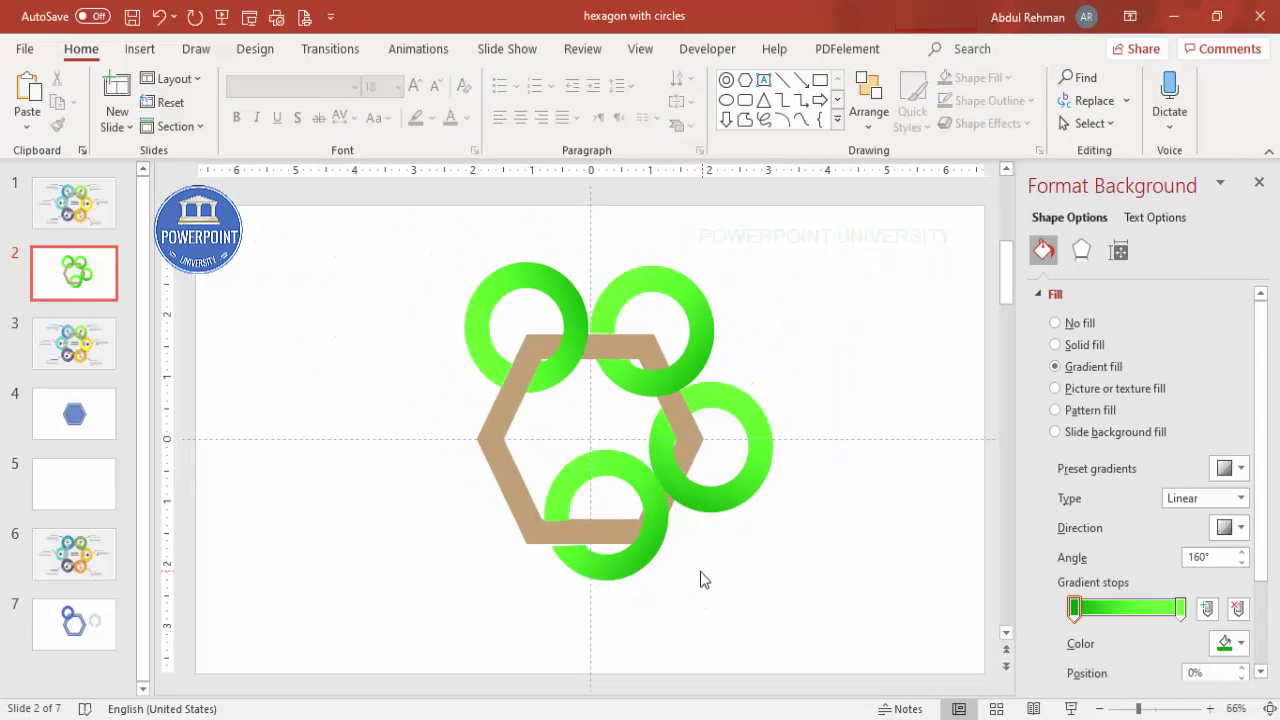
Step: Rotate and reposition the bottom ring against the hexagon's lower corner
click(651, 523)
mouse_move(660, 600)
mouse_down()
mouse_move(651, 591)
mouse_move(688, 530)
mouse_move(669, 626)
mouse_move(560, 666)
mouse_move(526, 654)
mouse_move(655, 584)
mouse_up()
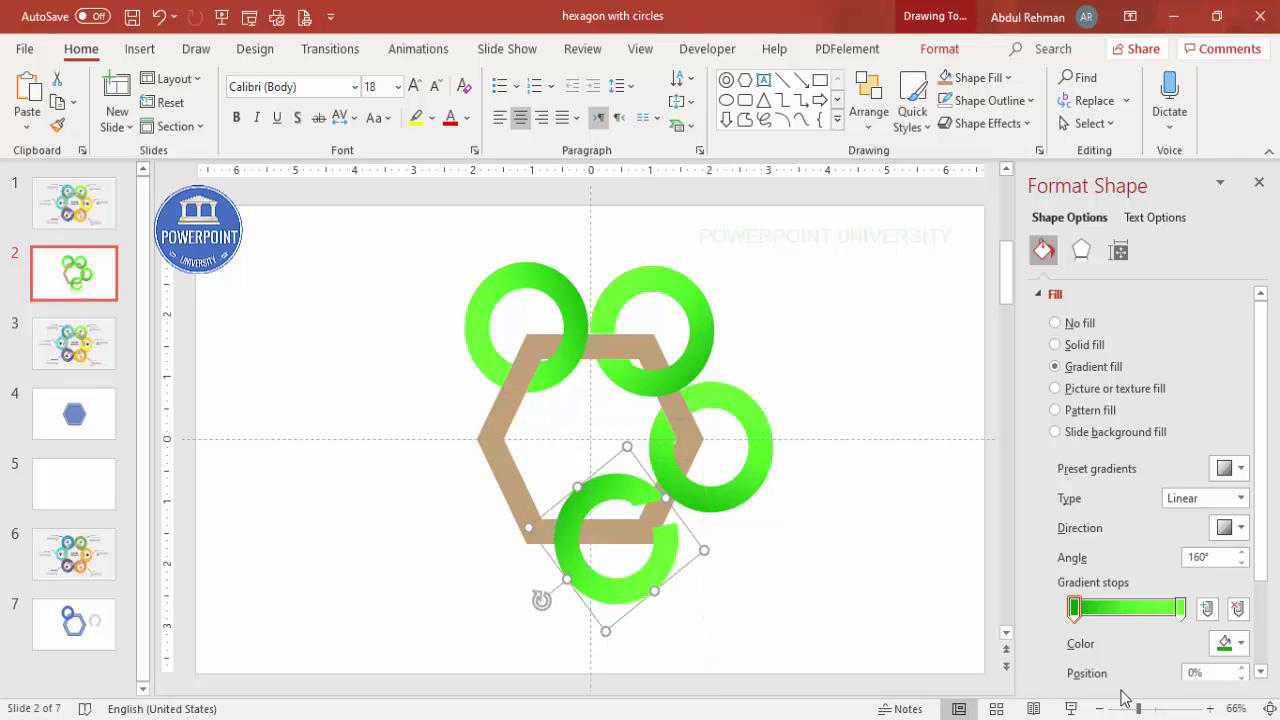
click(1158, 709)
drag(460, 538, 549, 594)
drag(657, 491, 735, 515)
drag(598, 624, 626, 631)
drag(680, 551, 706, 552)
Step: Nudge the bottom ring in small arrow-key steps until it interlocks with the corner
key(ctrl+Up)
key(ctrl+Right)
key(ctrl+Right)
key(ctrl+Right)
key(ctrl+Right)
key(ctrl+Right)
key(ctrl+Right)
key(ctrl+Up)
key(ctrl+Up)
key(ctrl+Left)
key(ctrl+Down)
key(ctrl+Down)
key(ctrl+Down)
key(ctrl+Down)
key(ctrl+Down)
key(ctrl+Left)
key(ctrl+Left)
key(ctrl+Left)
key(ctrl+Right)
key(ctrl+Up)
key(ctrl+Up)
key(ctrl+Right)
key(ctrl+Right)
key(ctrl+Up)
key(ctrl+Up)
key(ctrl+Up)
Step: Tilt the ring slightly counter-clockwise, finalise its position, and view all six rings
key(ctrl+Right)
key(ctrl+Right)
key(ctrl+Right)
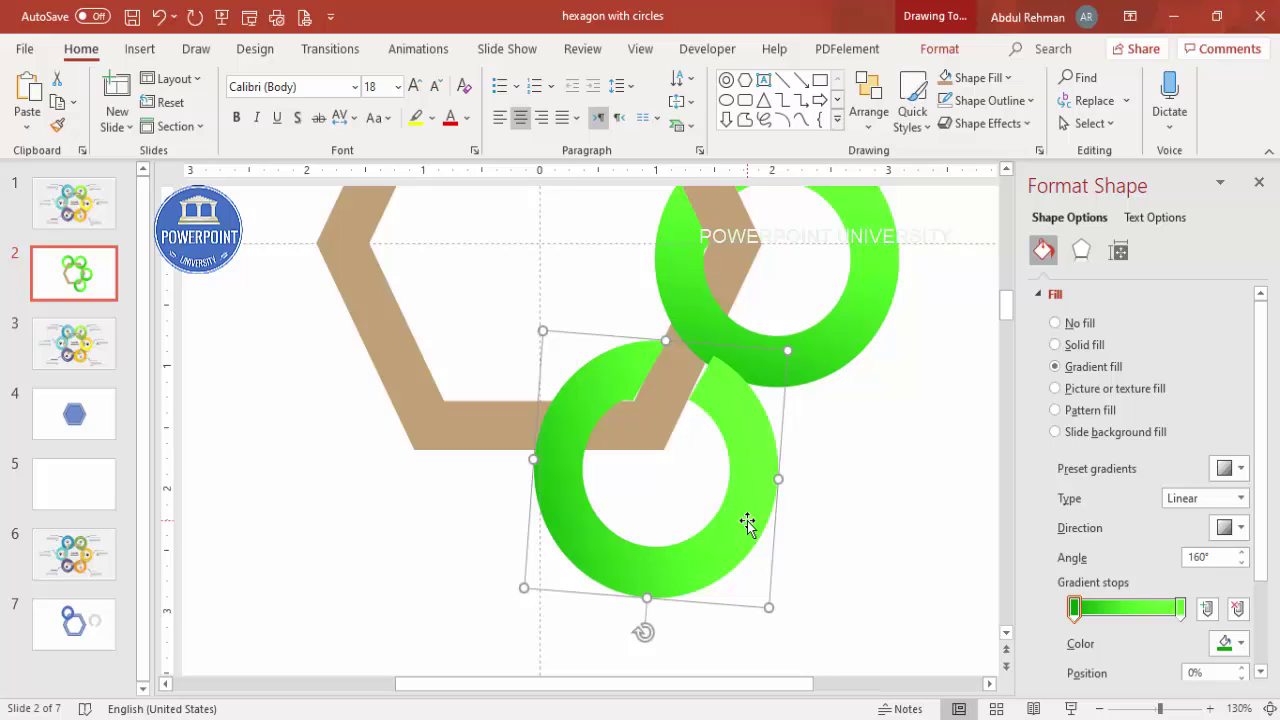
drag(643, 632, 648, 632)
key(ctrl+Right)
key(ctrl+Right)
key(ctrl+Up)
key(ctrl+Up)
key(ctrl+Up)
key(ctrl+Right)
key(ctrl+Right)
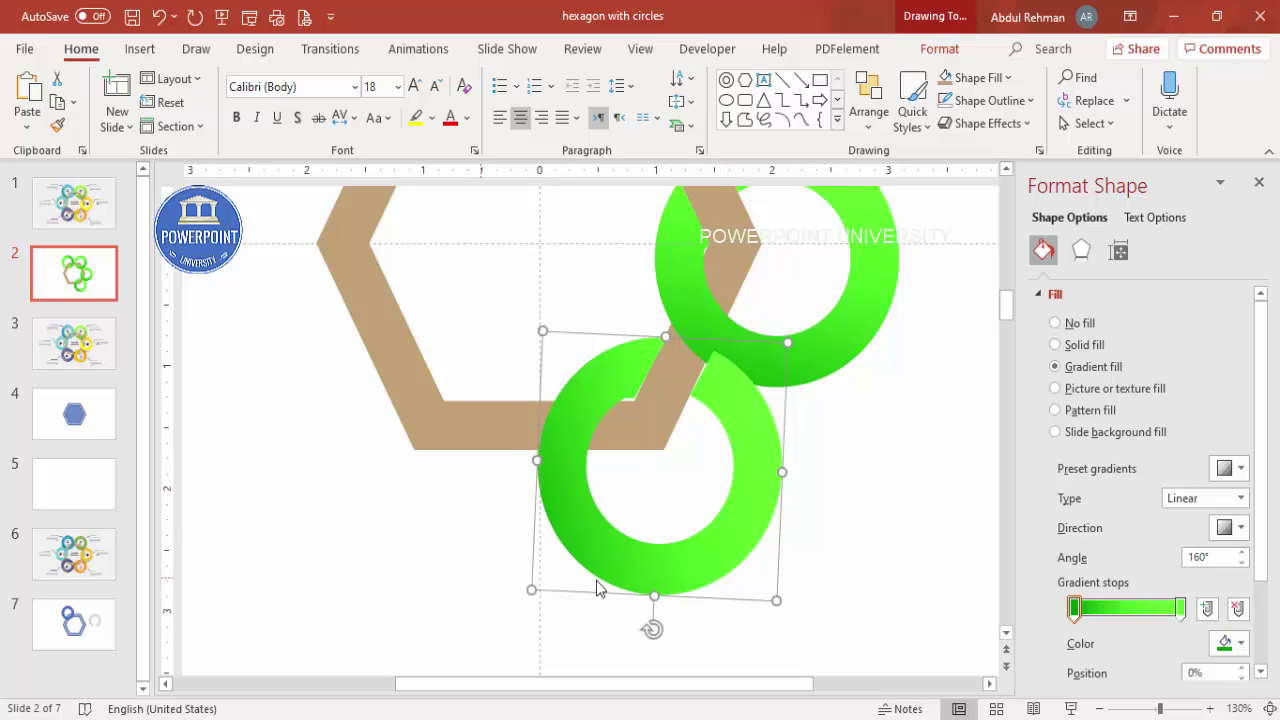
ctrl+scroll(779, 565, down, 6)
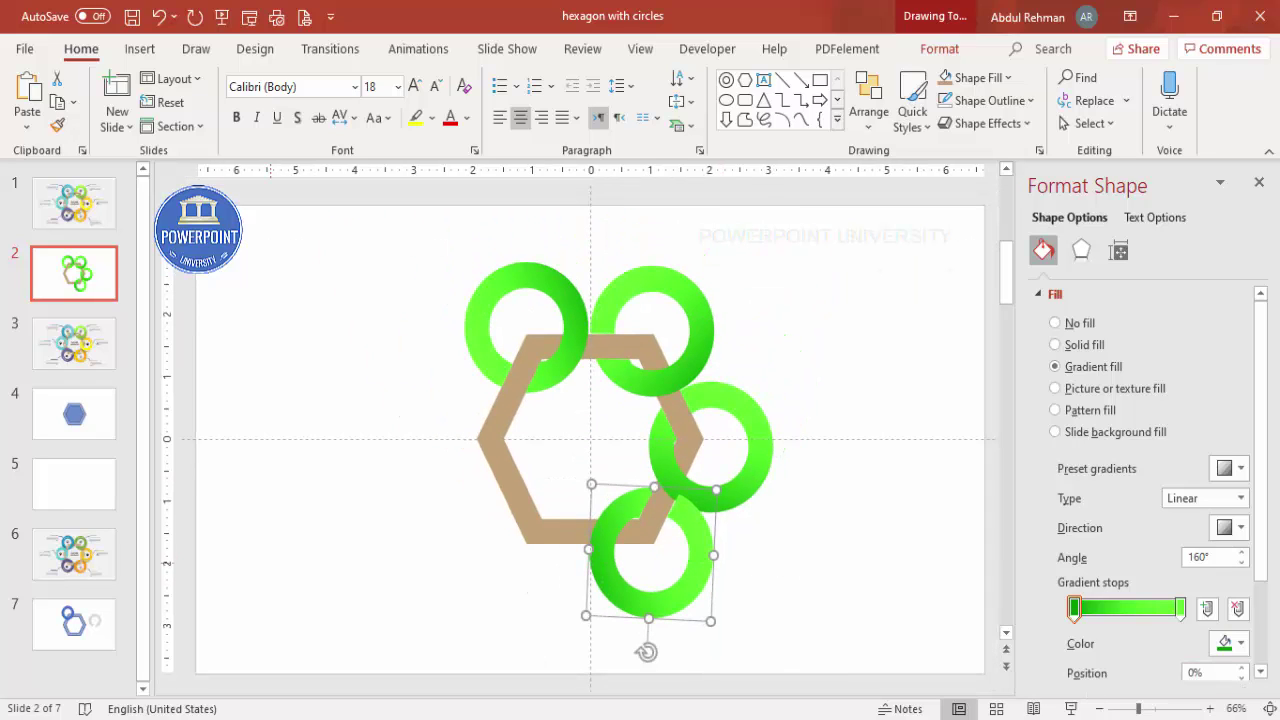
drag(651, 538, 445, 380)
click(845, 507)
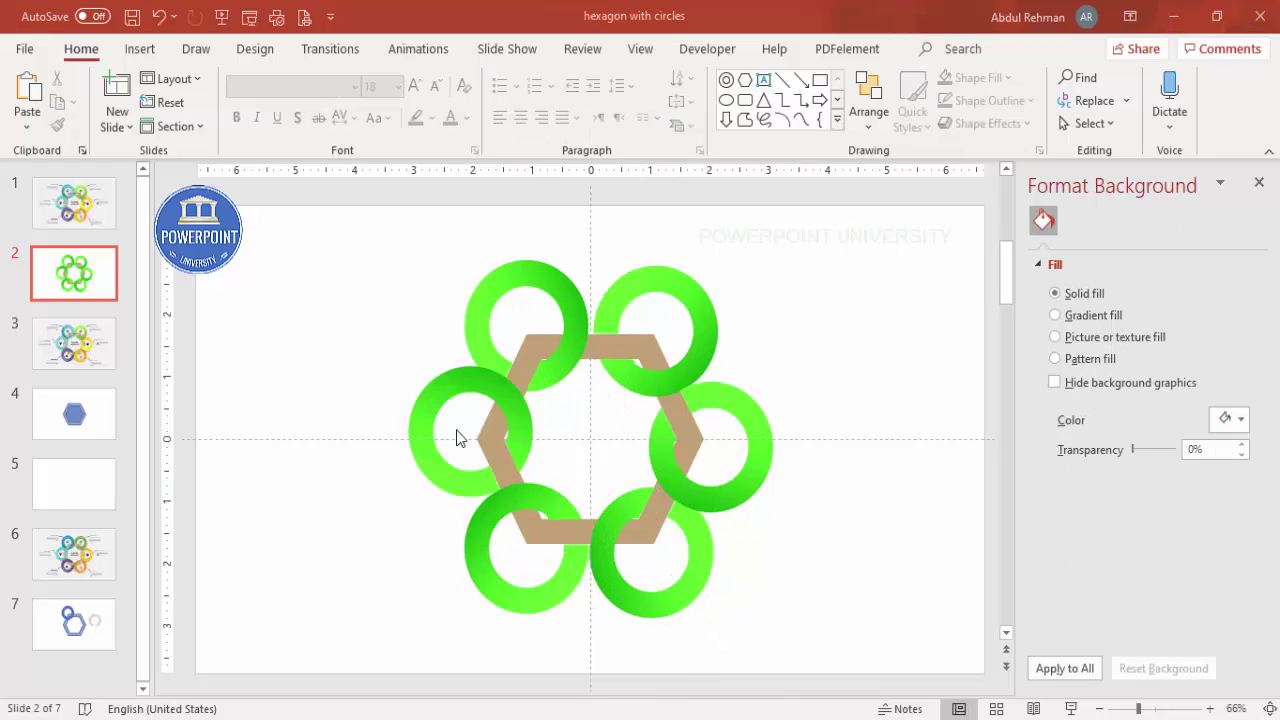
Step: Change the top-right ring's gradient stops to orange and orange-yellow
click(700, 349)
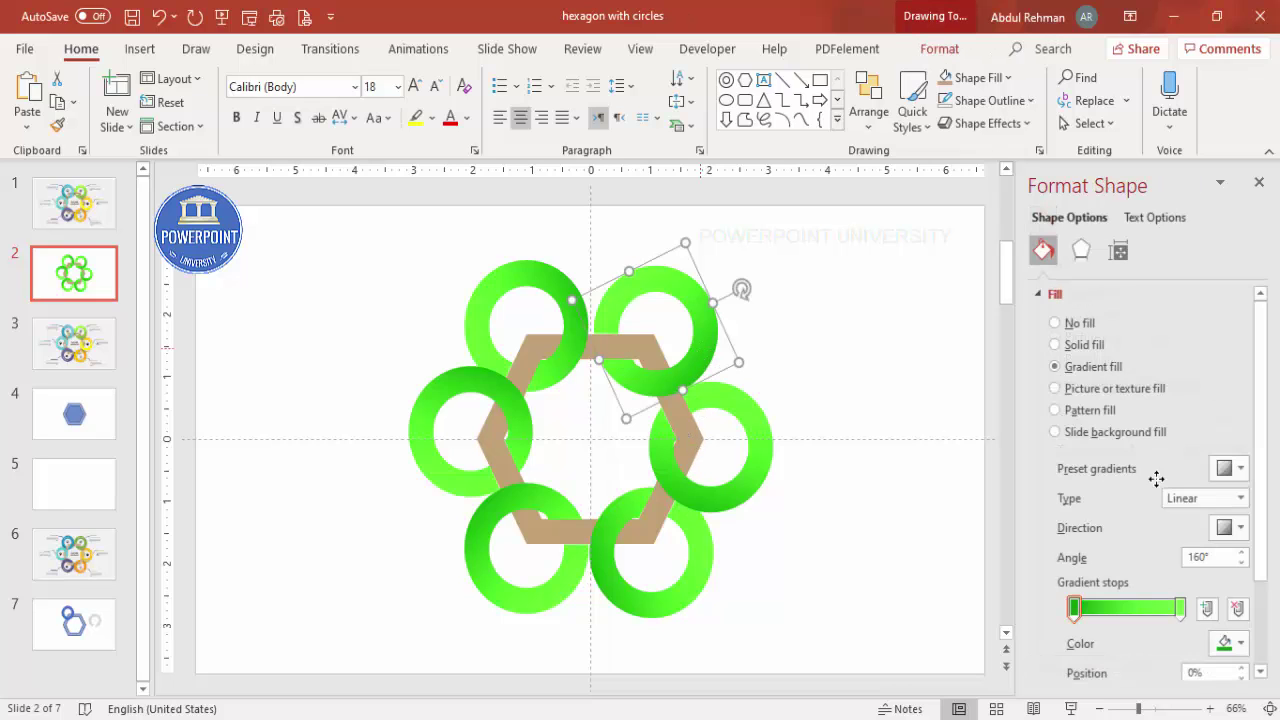
click(1076, 610)
click(1230, 643)
click(1157, 591)
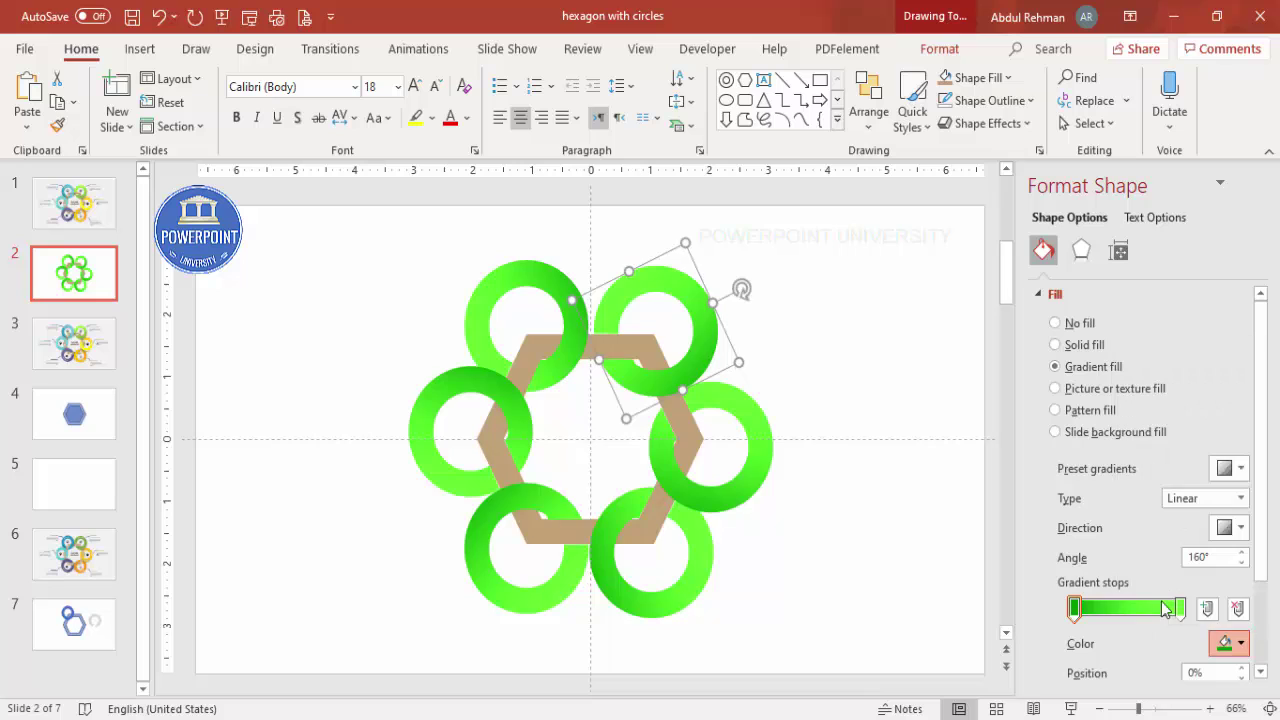
click(562, 372)
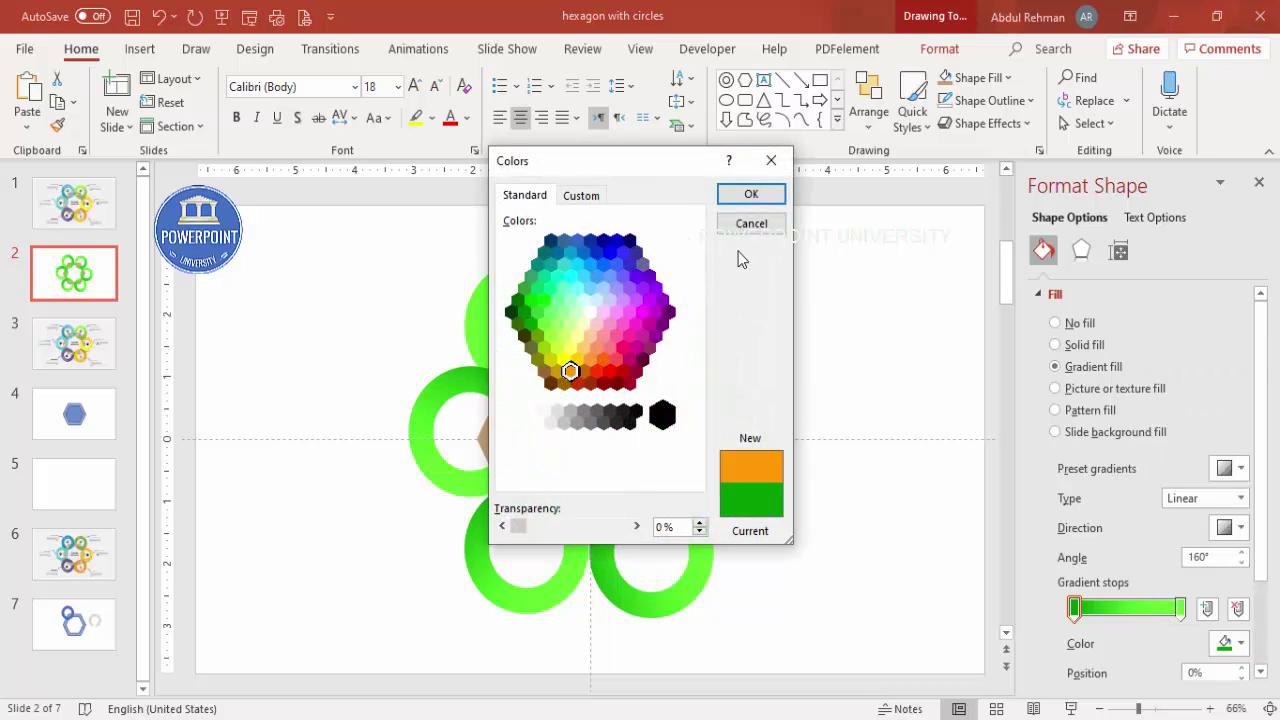
click(751, 194)
click(1180, 608)
click(1230, 643)
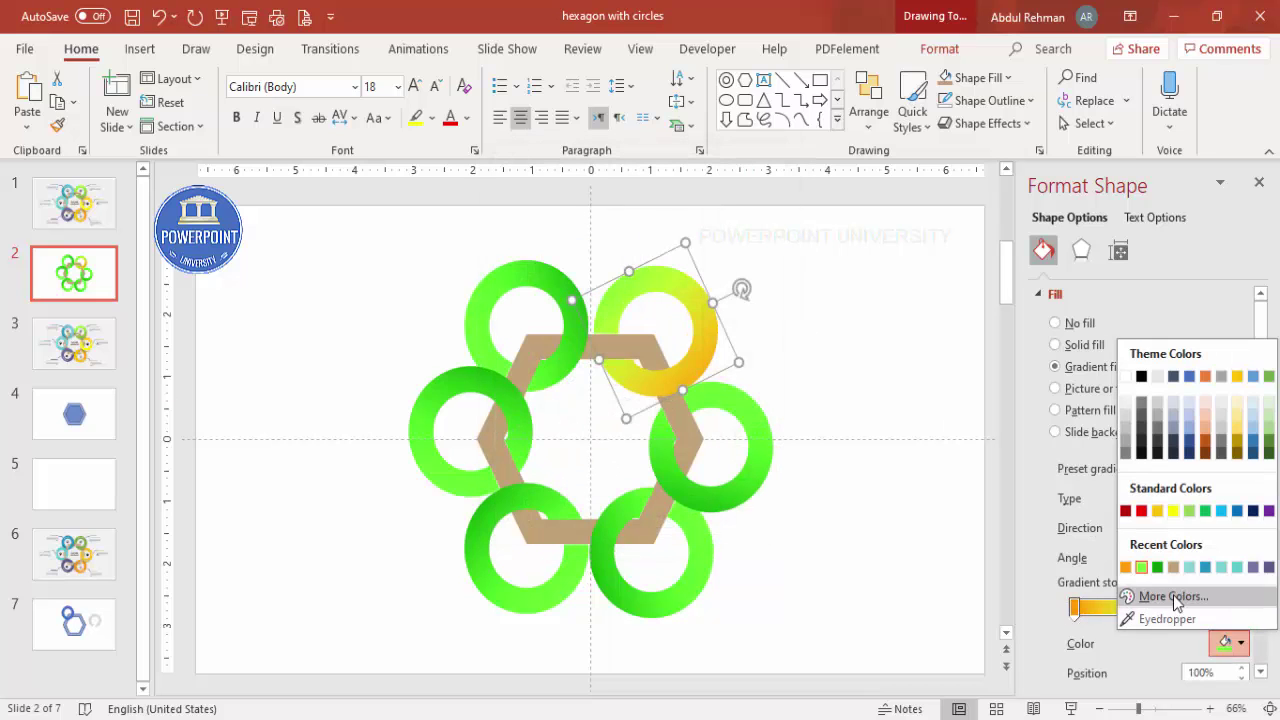
click(1157, 591)
click(577, 364)
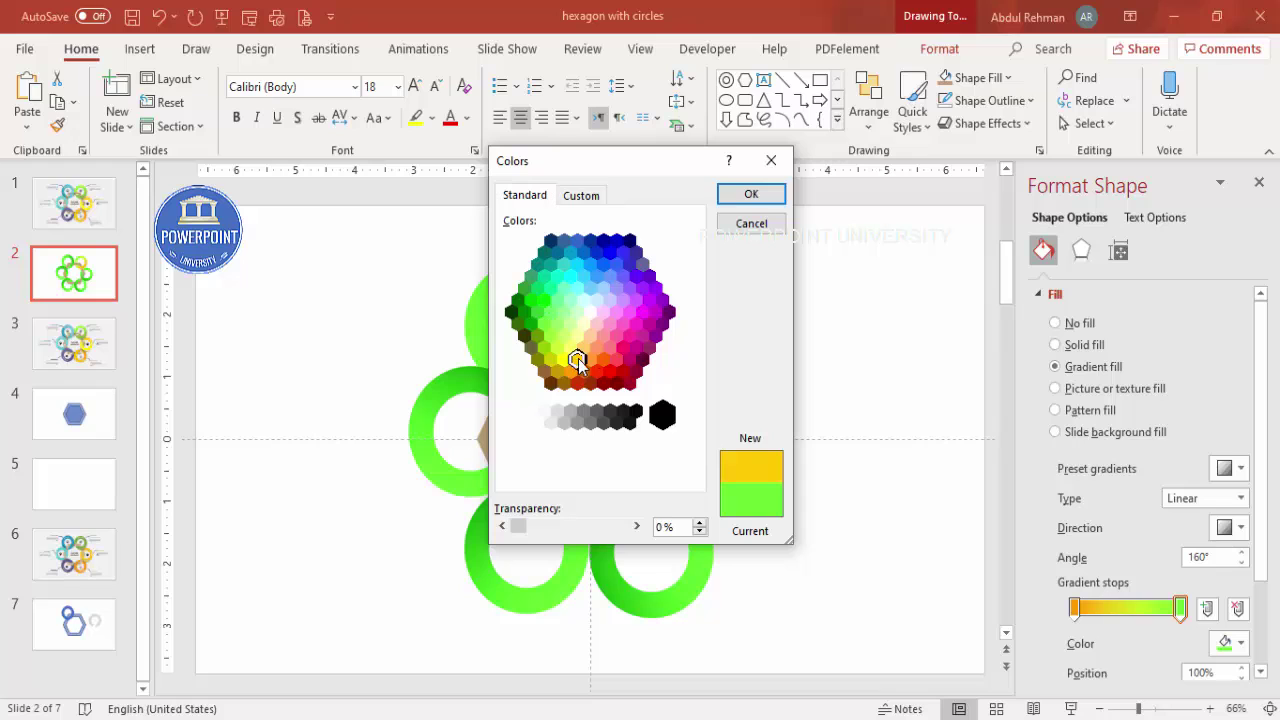
click(760, 200)
Step: Set both gradient stops of the right-side ring to purple, then select the bottom-right ring's start stop
click(749, 430)
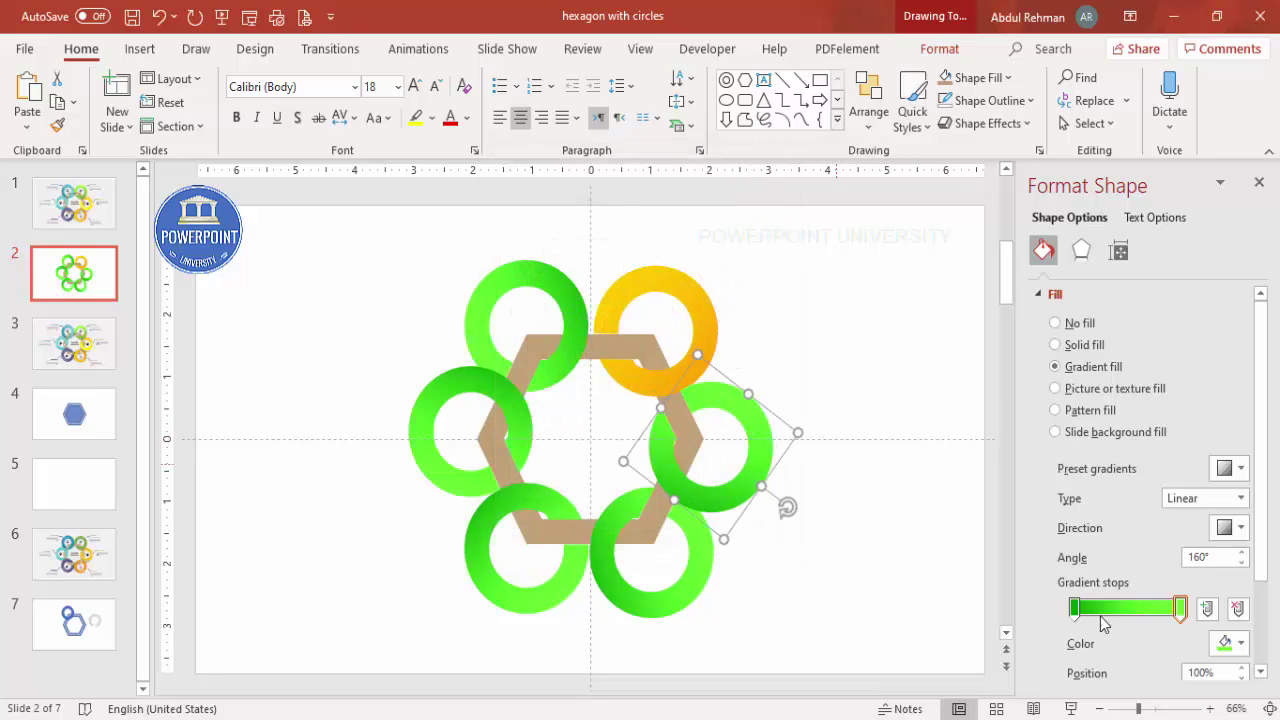
click(1075, 608)
click(1230, 643)
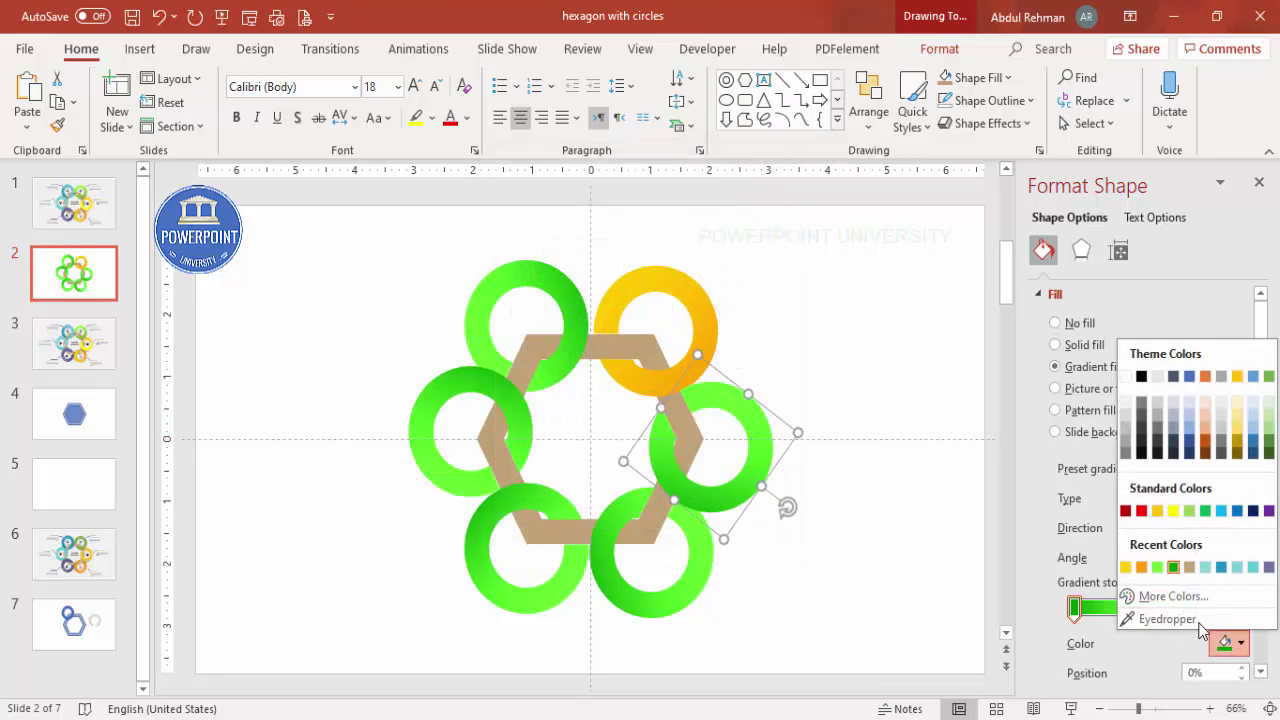
click(1150, 592)
click(667, 320)
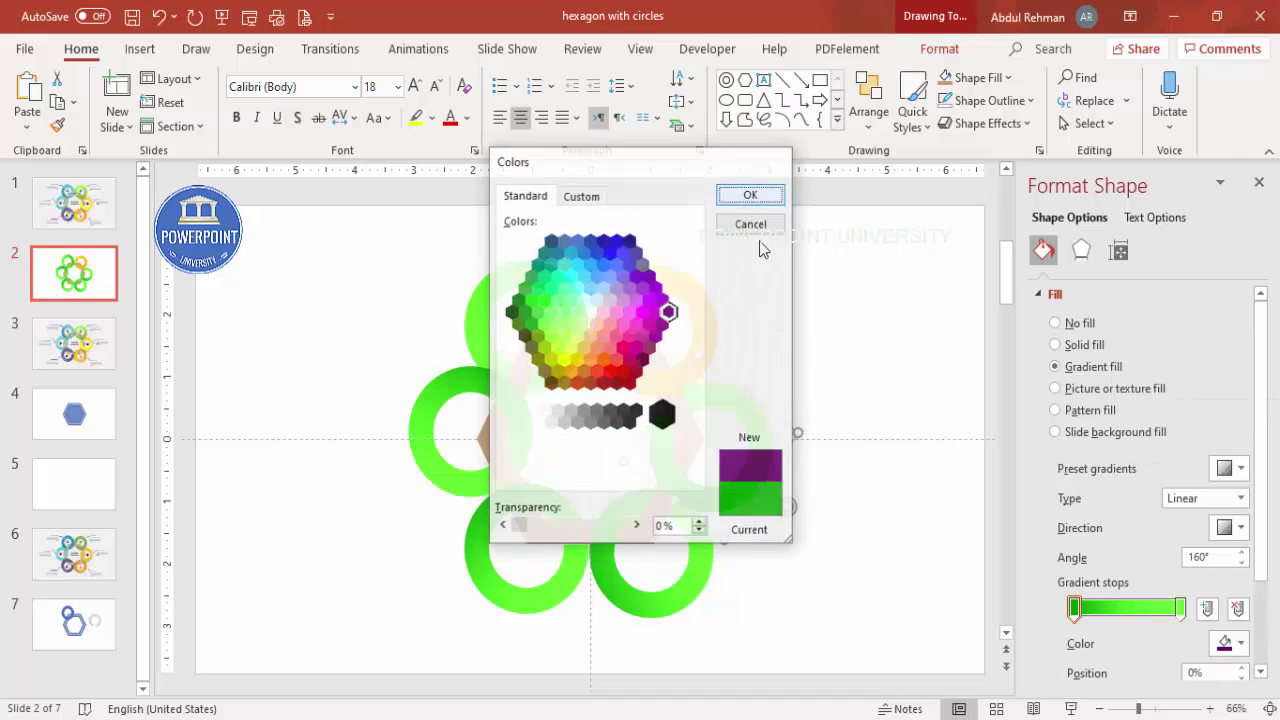
click(751, 194)
click(1226, 645)
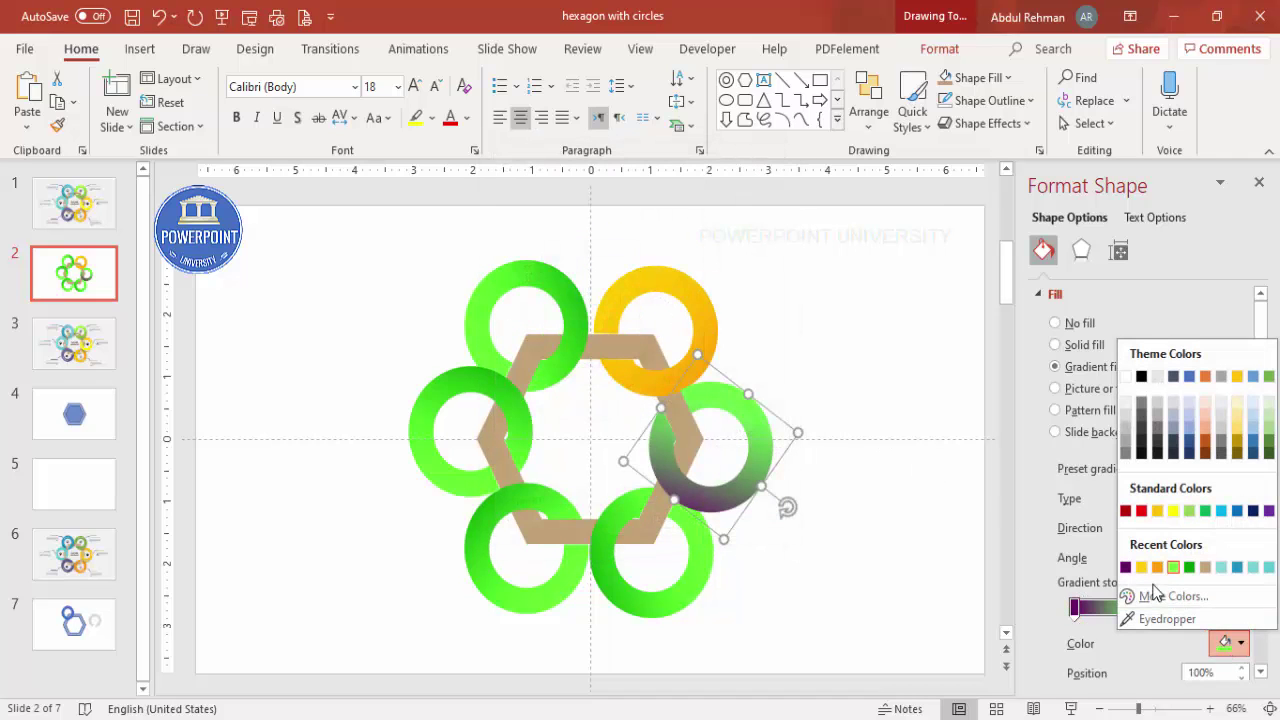
click(1170, 597)
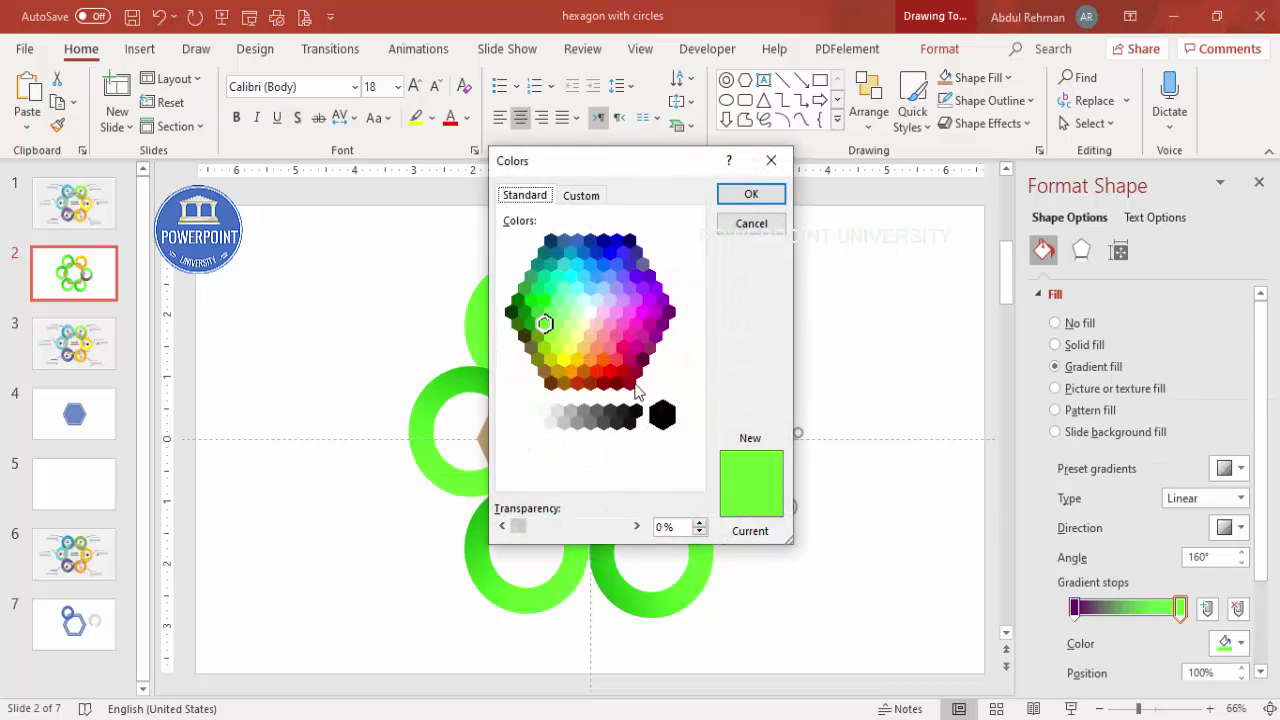
click(651, 314)
click(750, 194)
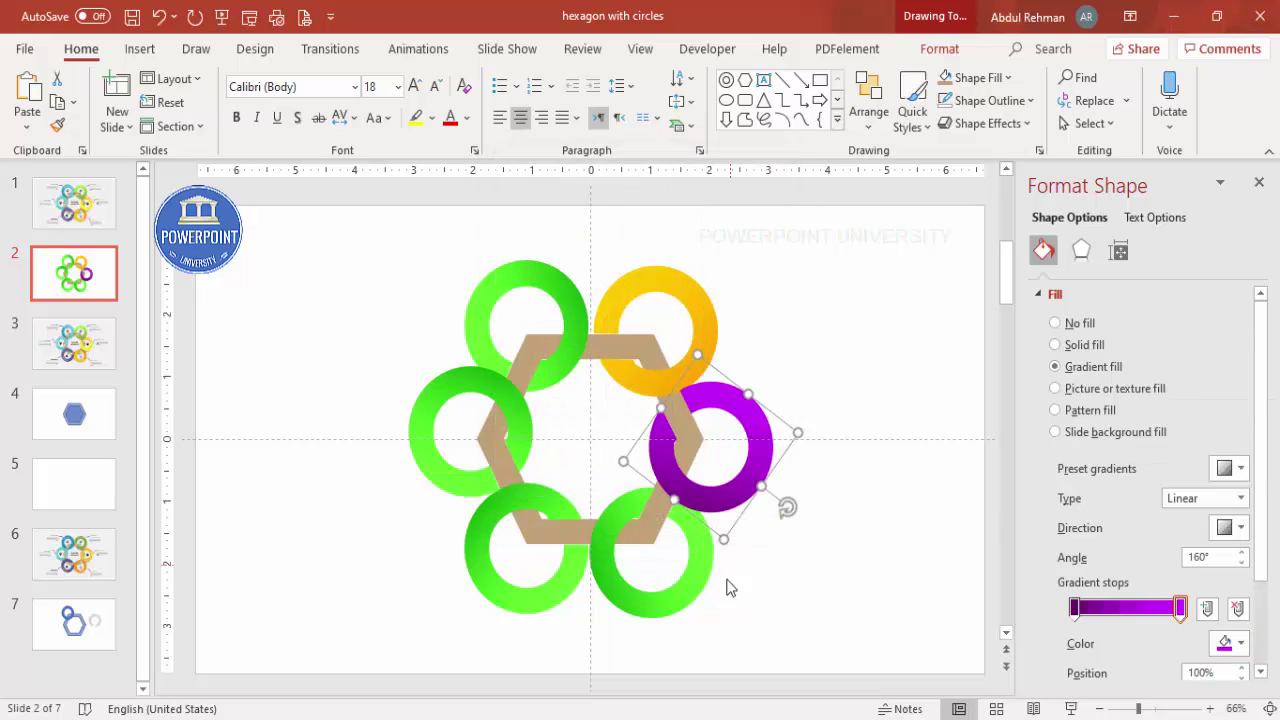
click(702, 588)
click(1075, 607)
Step: Give the bottom-right ring a blue-to-cyan-blue gradient
click(1226, 643)
click(1173, 596)
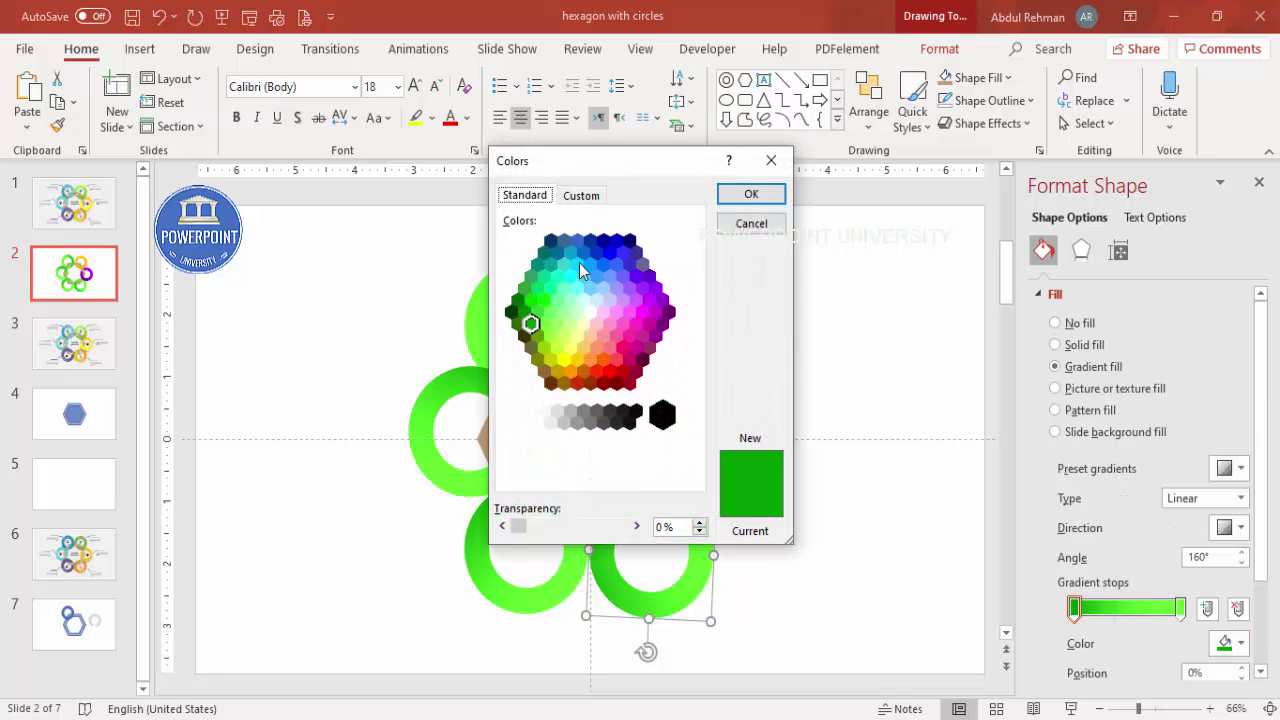
click(573, 259)
click(751, 194)
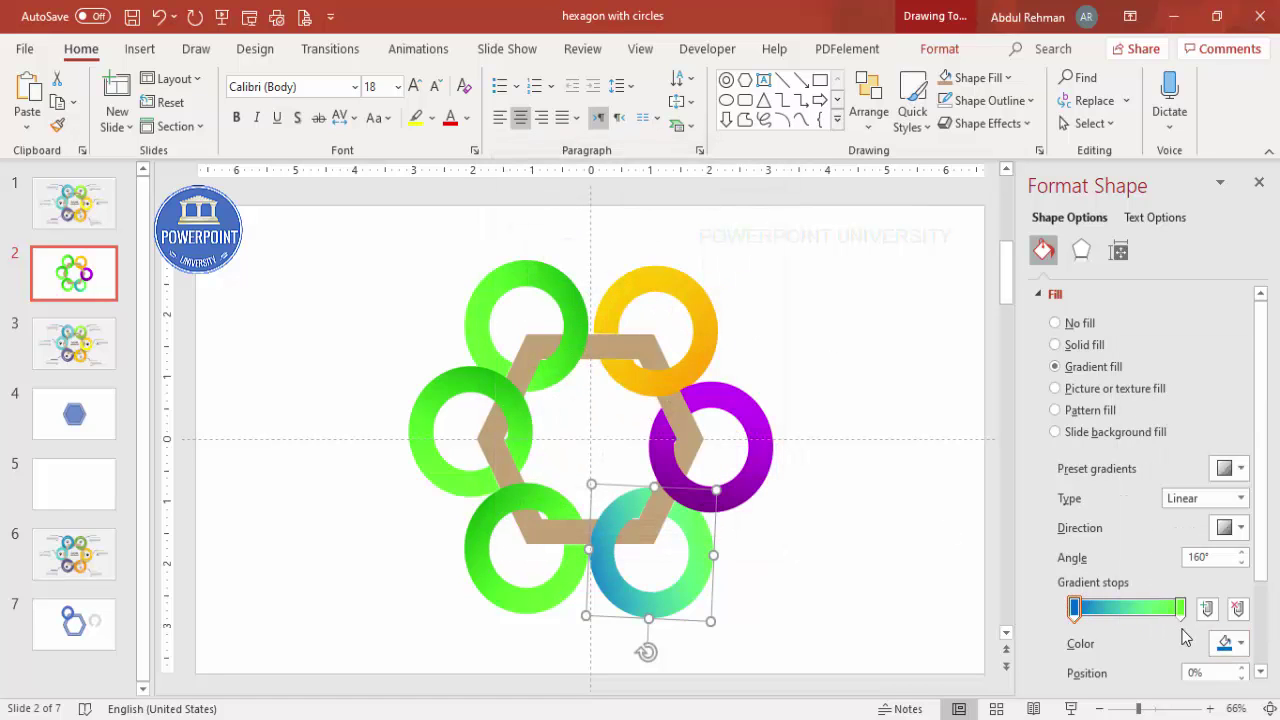
click(1180, 607)
click(1230, 643)
click(1173, 596)
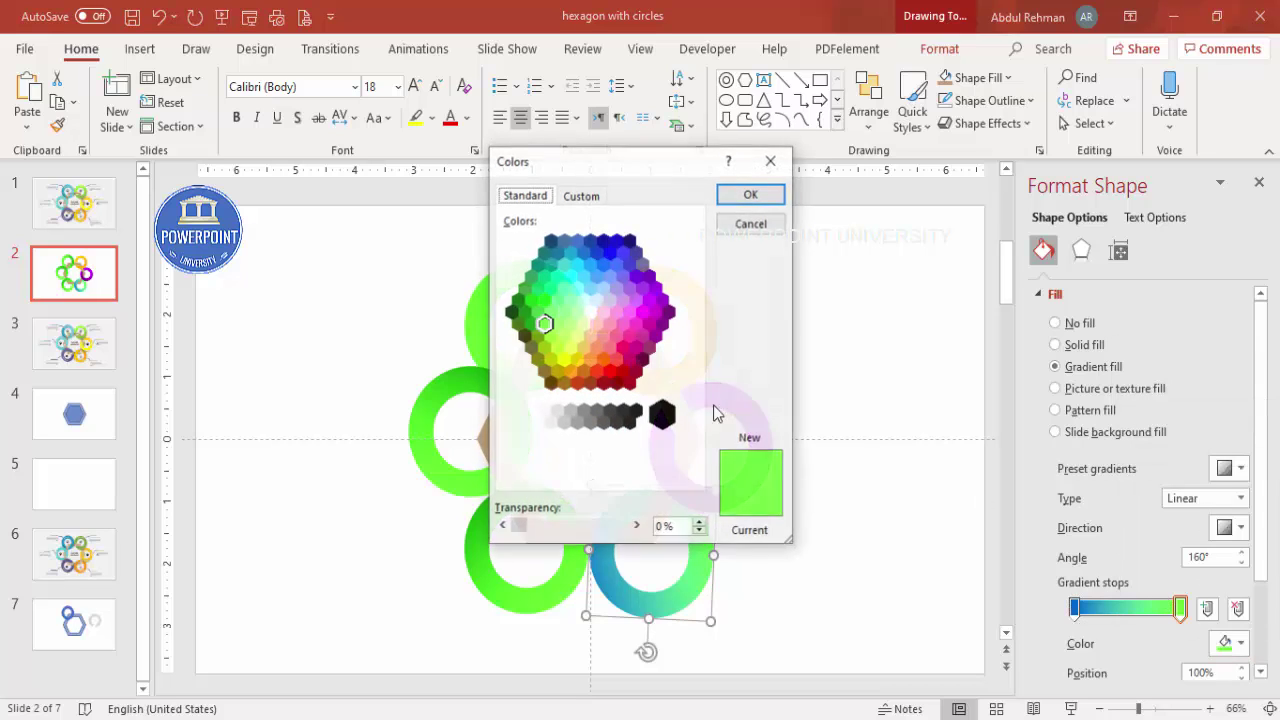
click(576, 265)
click(751, 194)
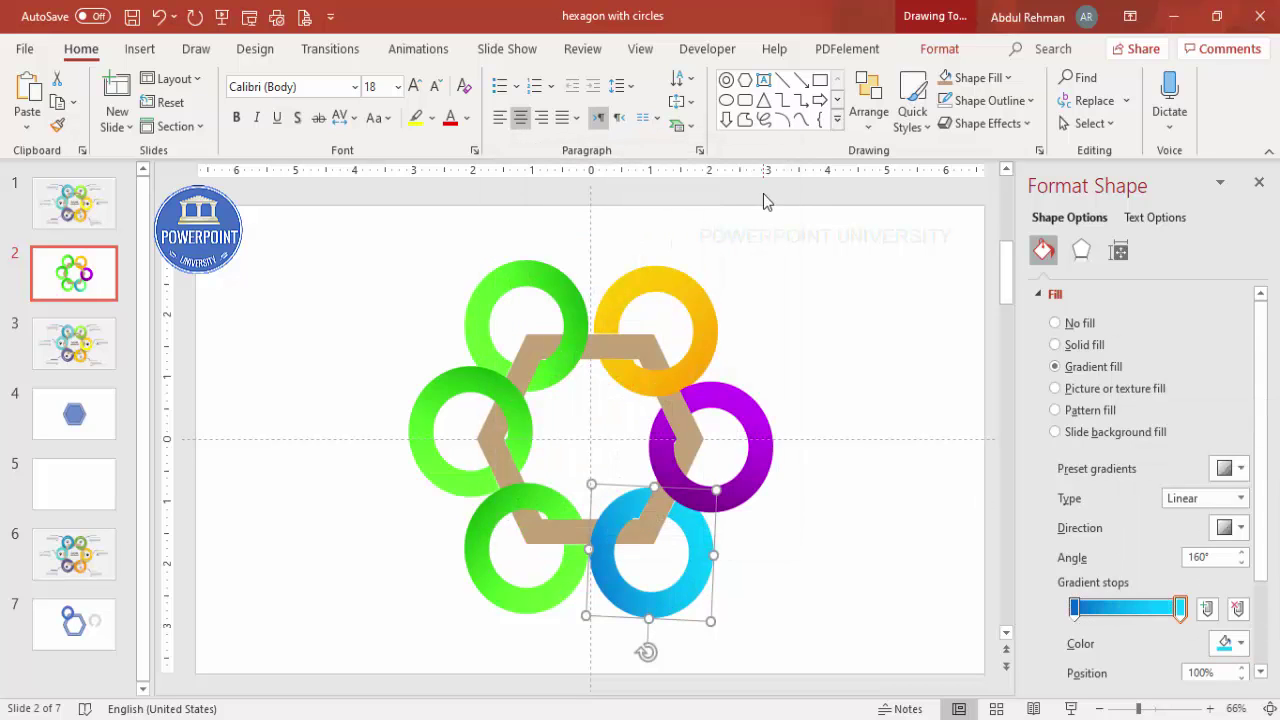
Step: Set both gradient stops of the lower-left ring to teal shades
click(537, 519)
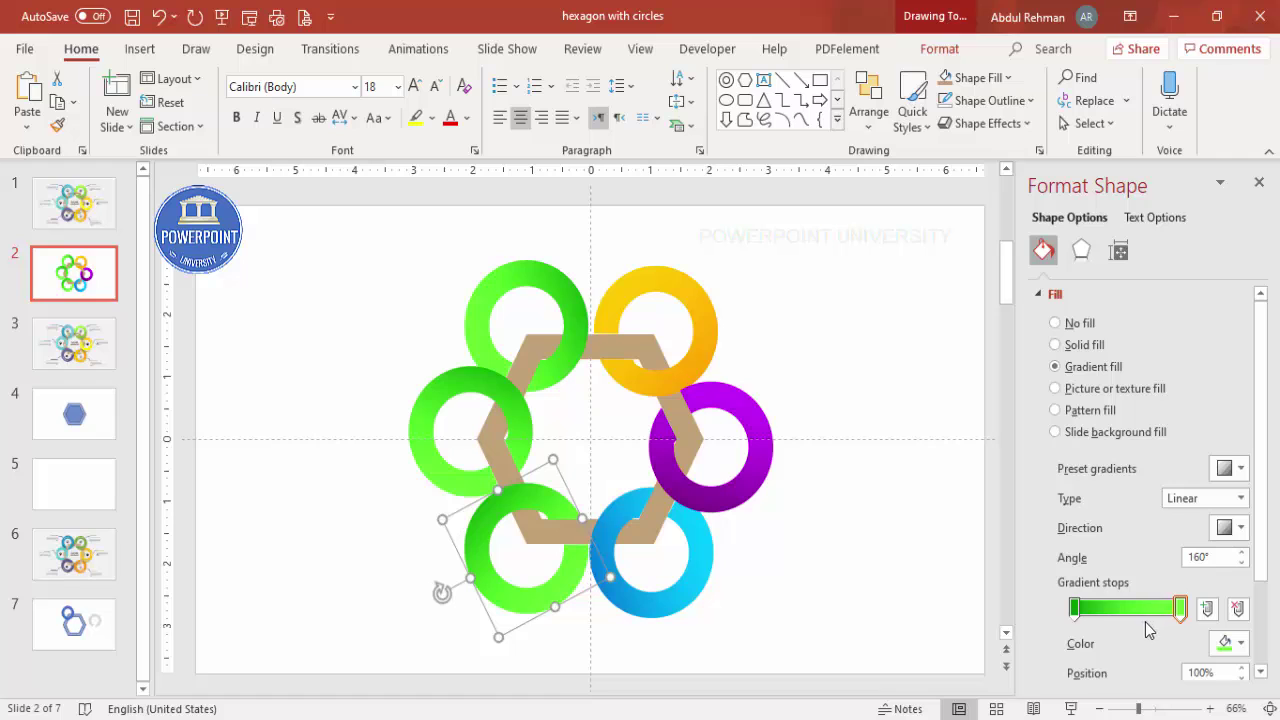
click(1075, 607)
click(1230, 643)
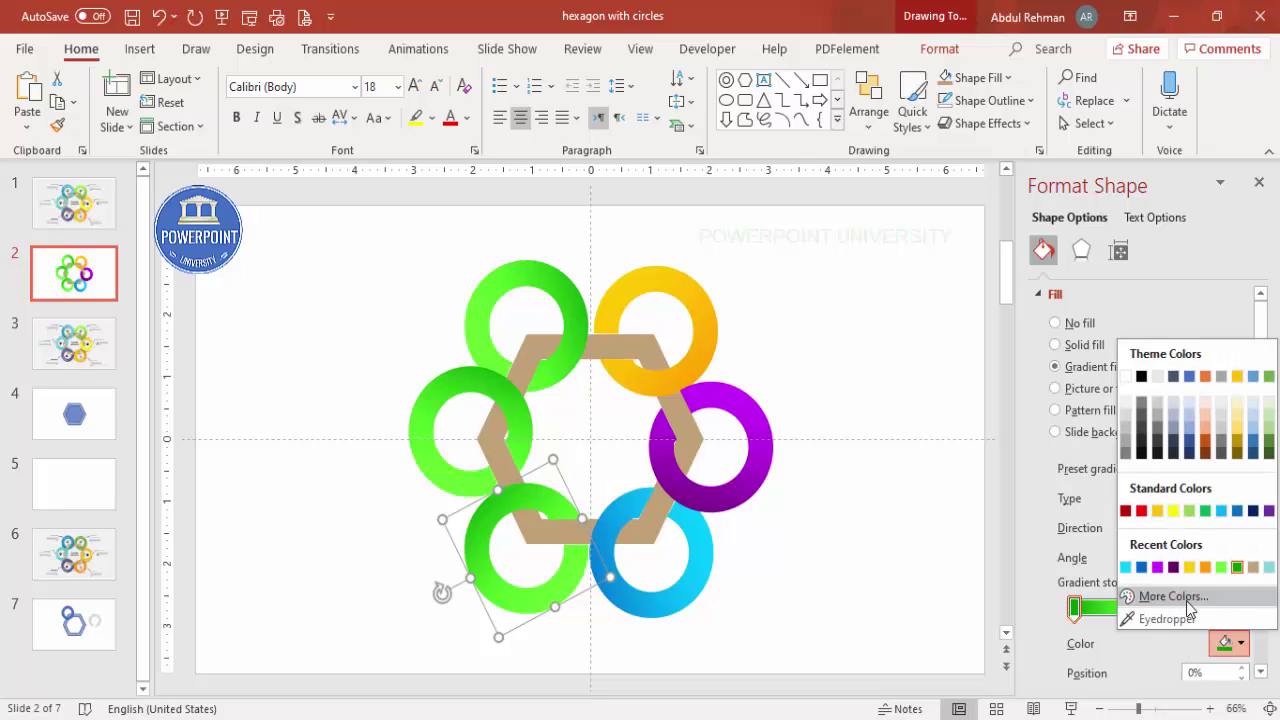
click(1172, 597)
click(551, 240)
click(543, 252)
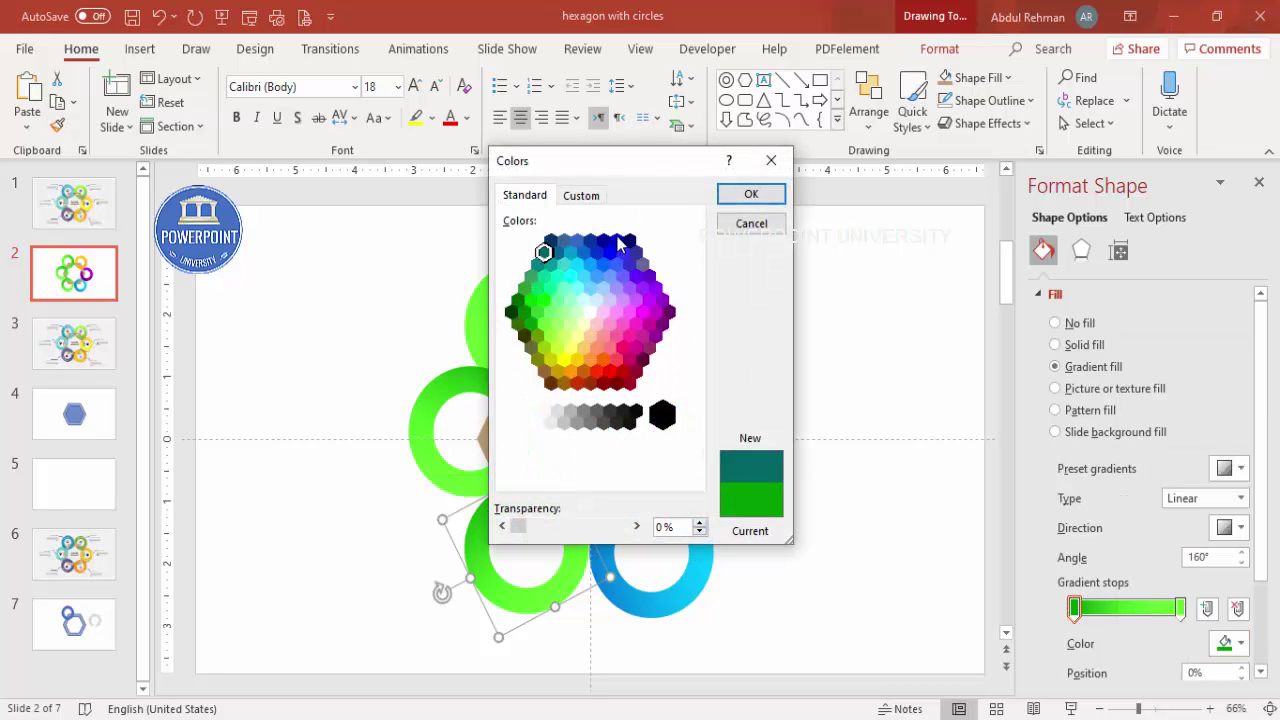
click(751, 194)
click(1181, 608)
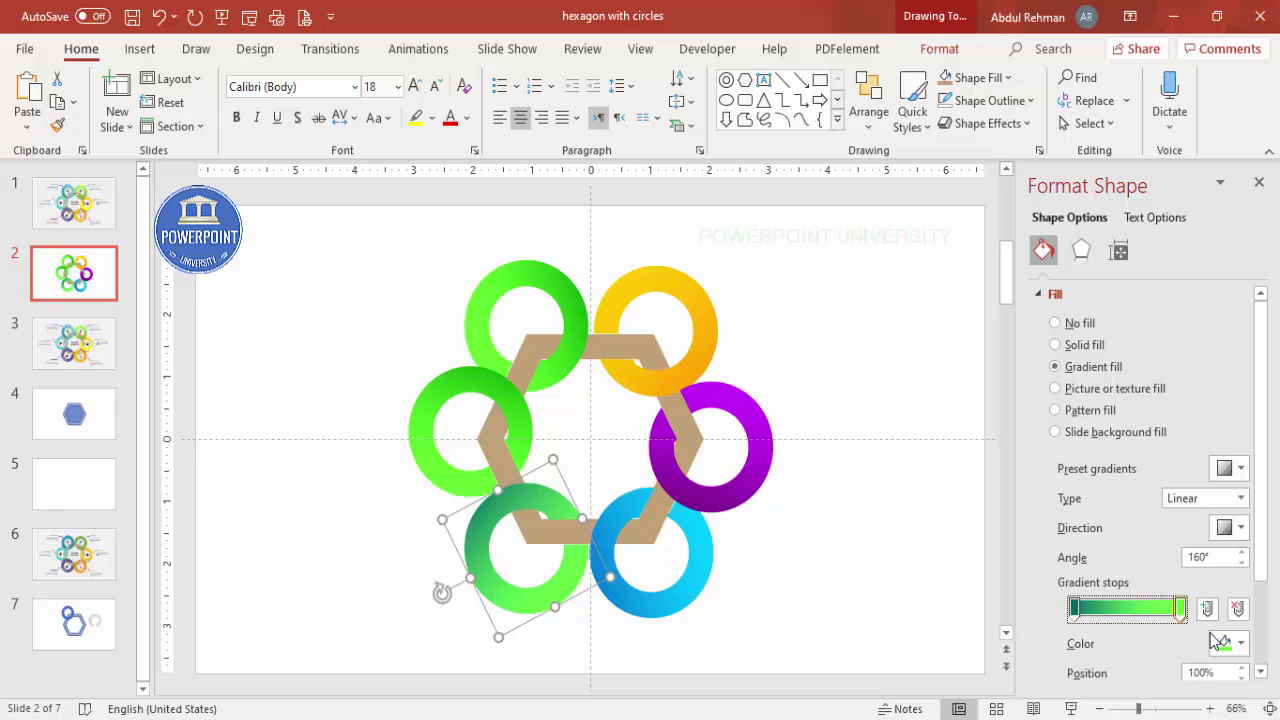
click(1230, 643)
click(1030, 536)
click(1230, 643)
click(1172, 597)
click(543, 276)
click(745, 195)
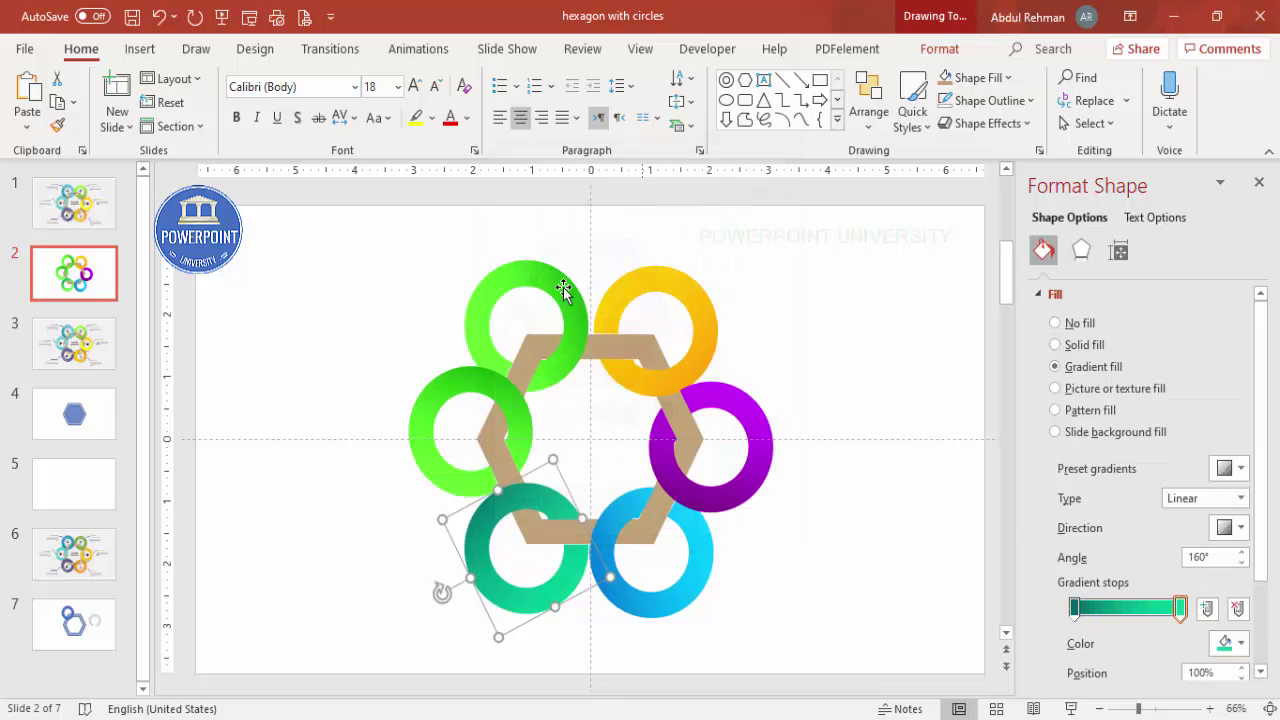
Step: Give the left ring a purple-grey to purple-blue gradient, then deselect everything
click(465, 385)
click(1075, 608)
click(1230, 643)
click(1150, 676)
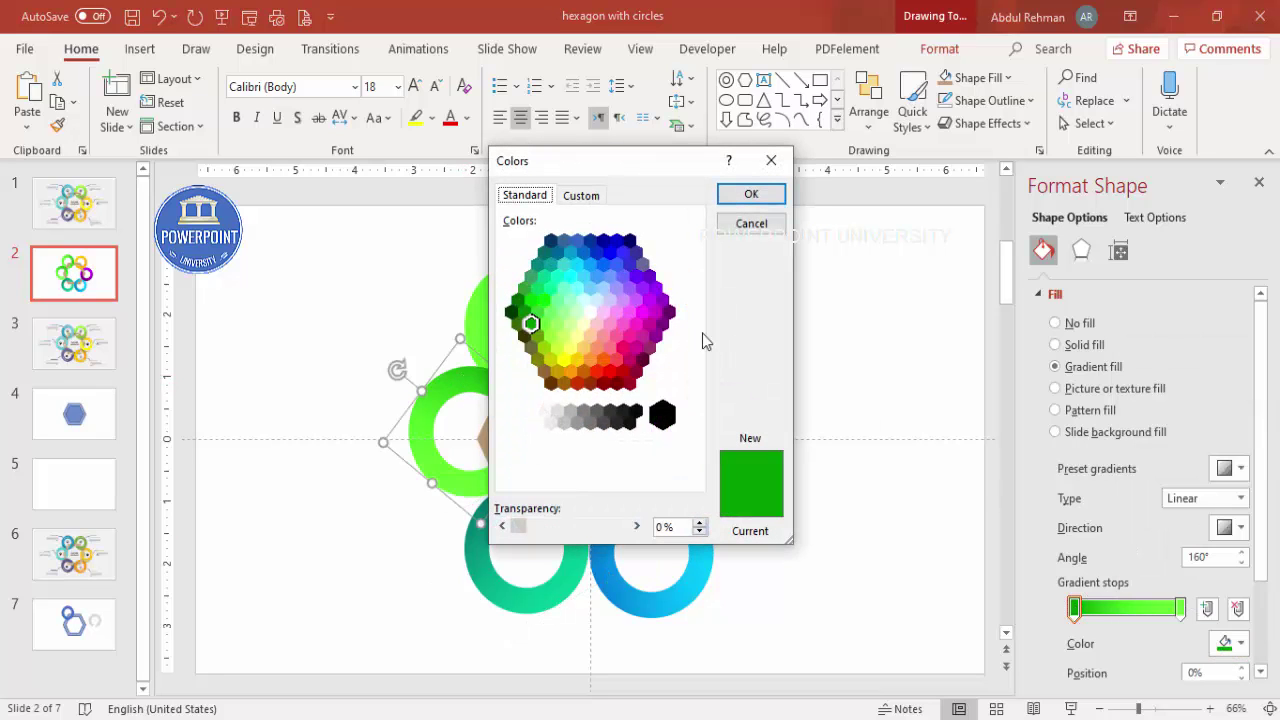
click(643, 264)
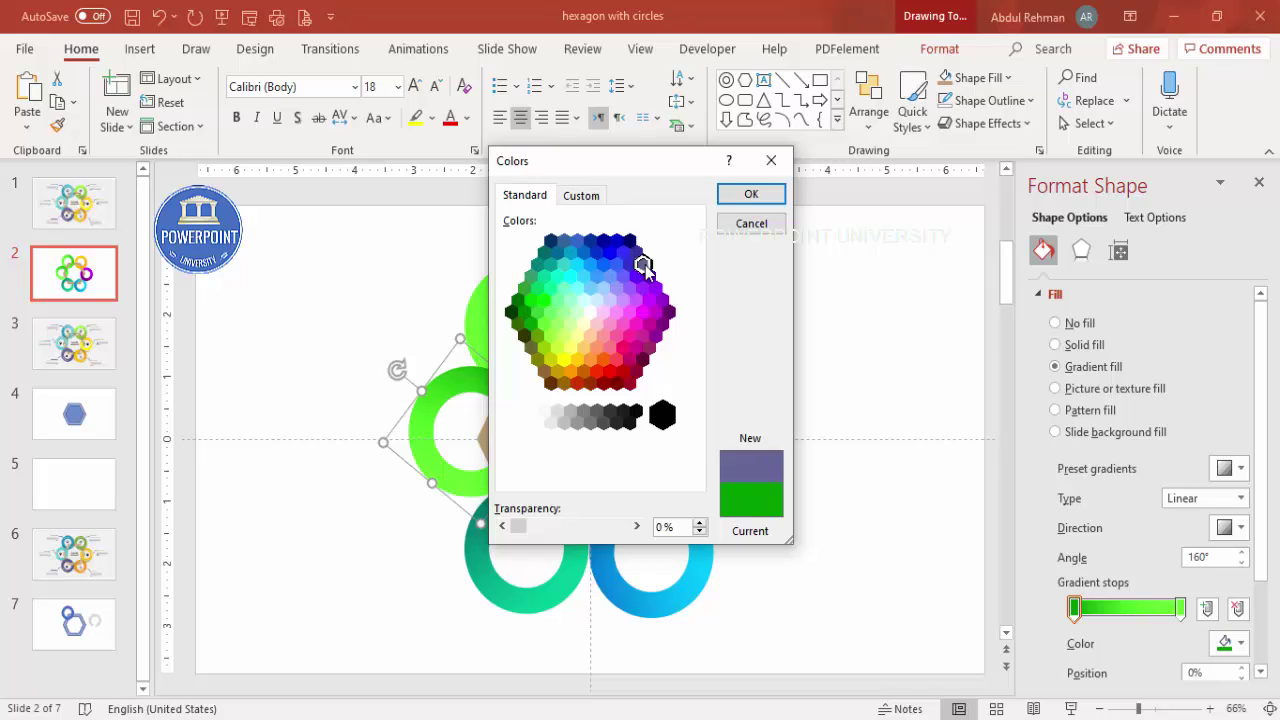
click(751, 194)
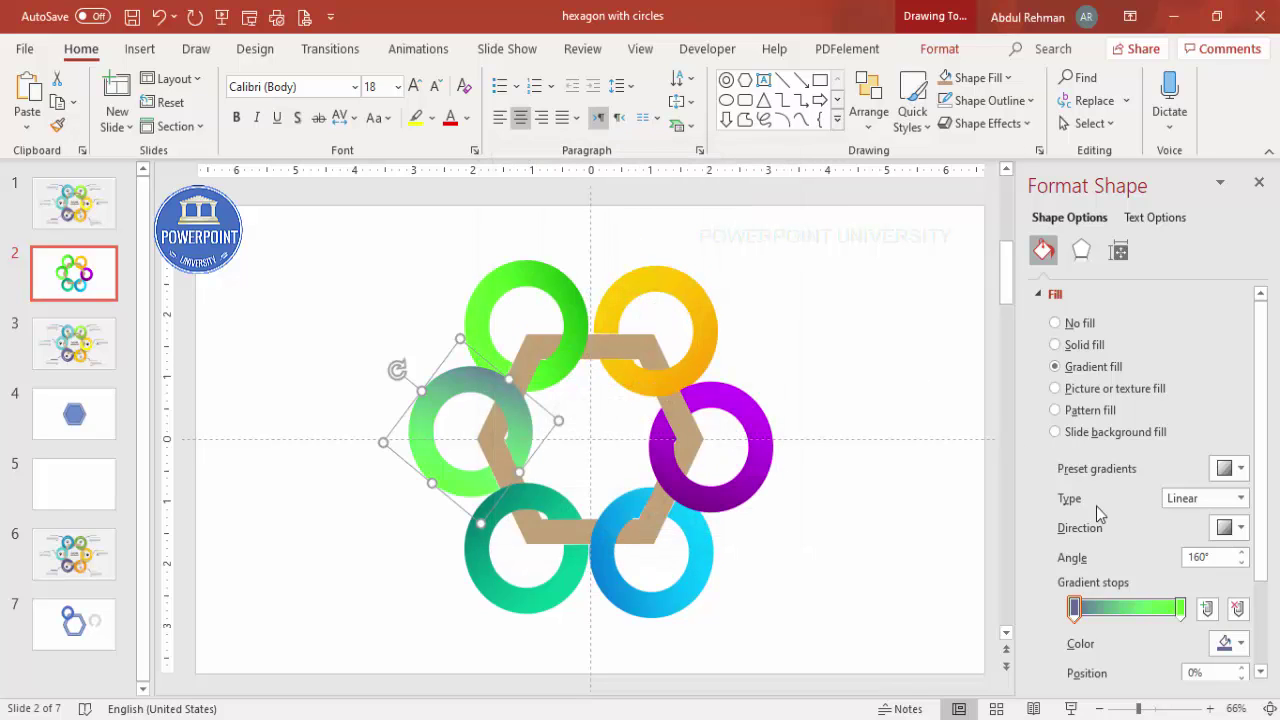
click(1181, 607)
click(1226, 643)
click(1175, 596)
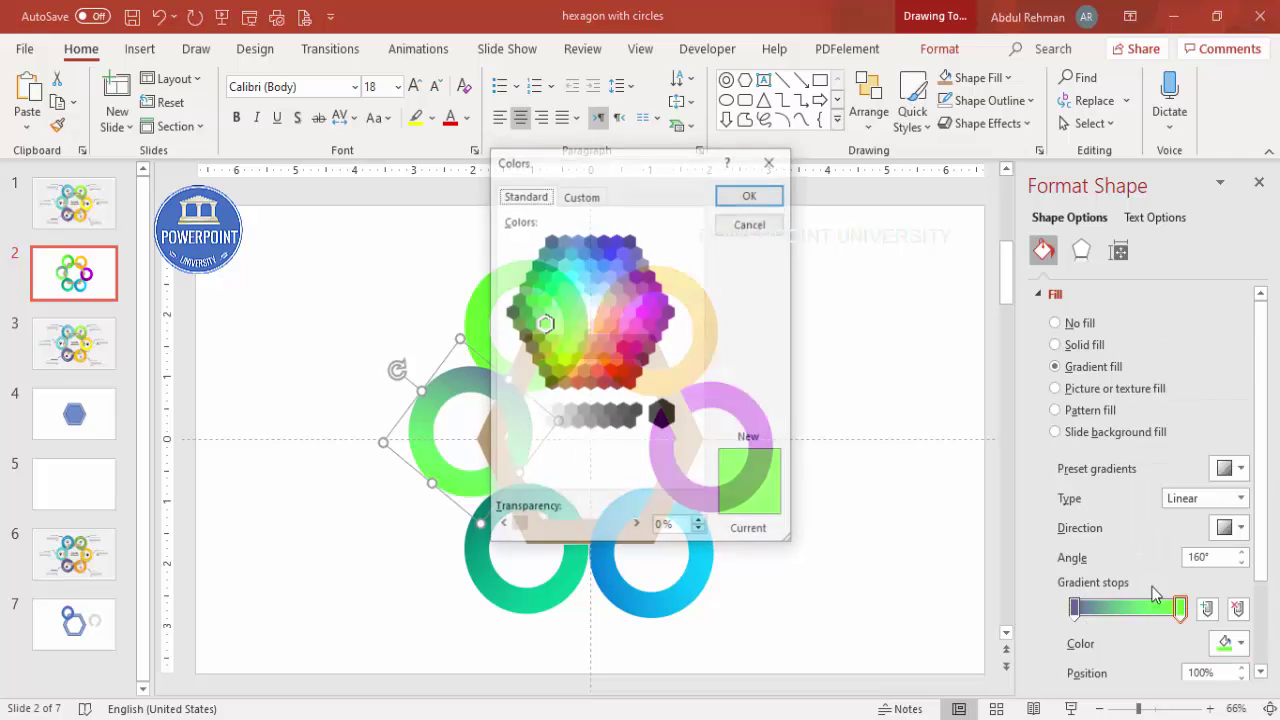
click(630, 279)
click(757, 194)
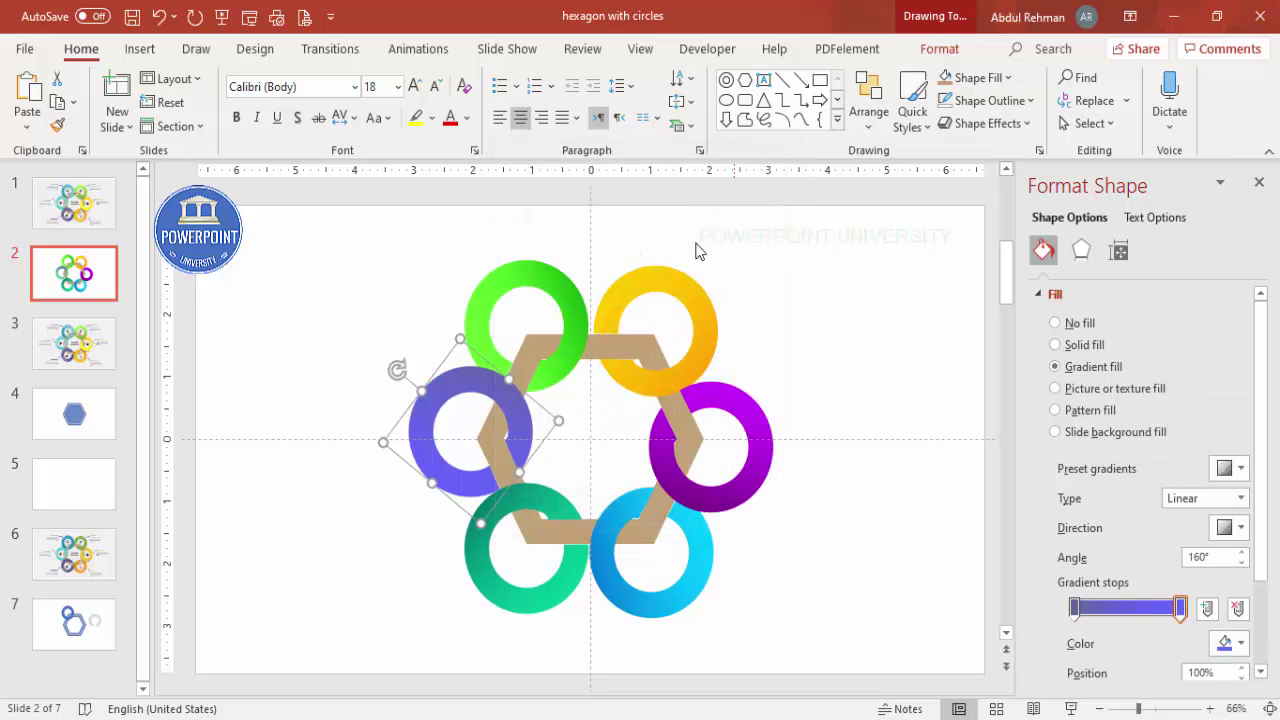
click(561, 294)
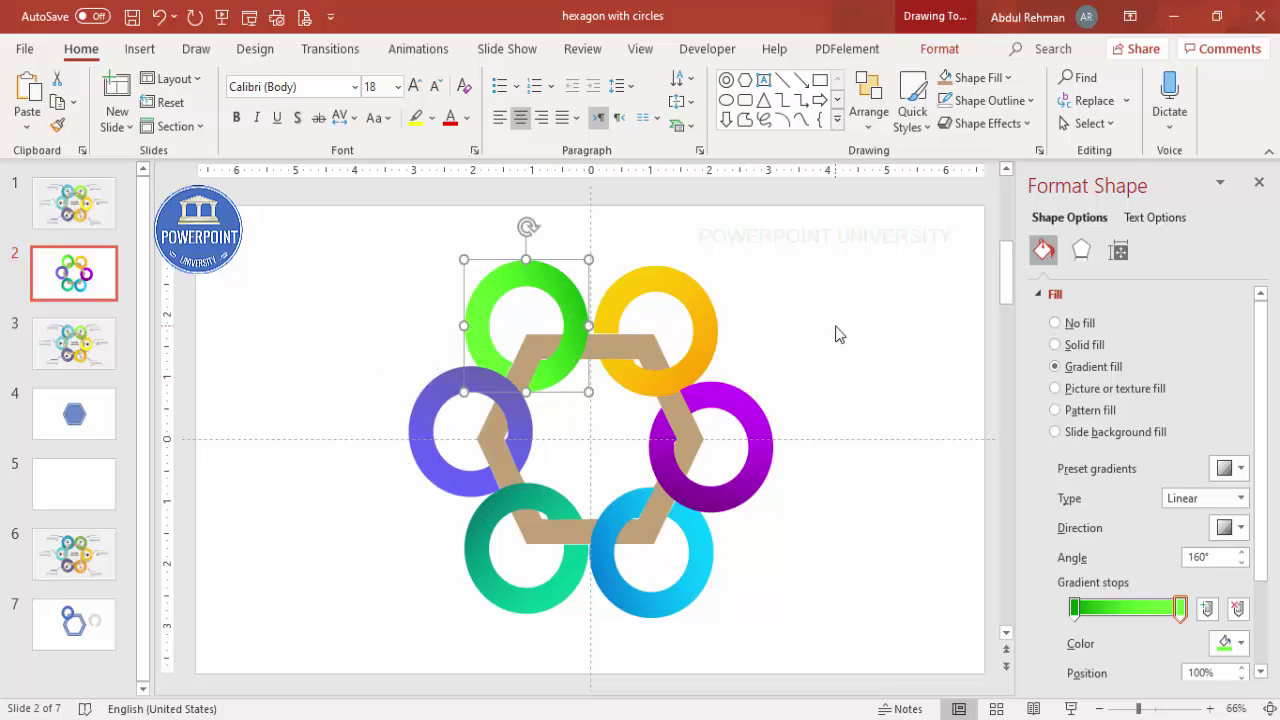
click(824, 456)
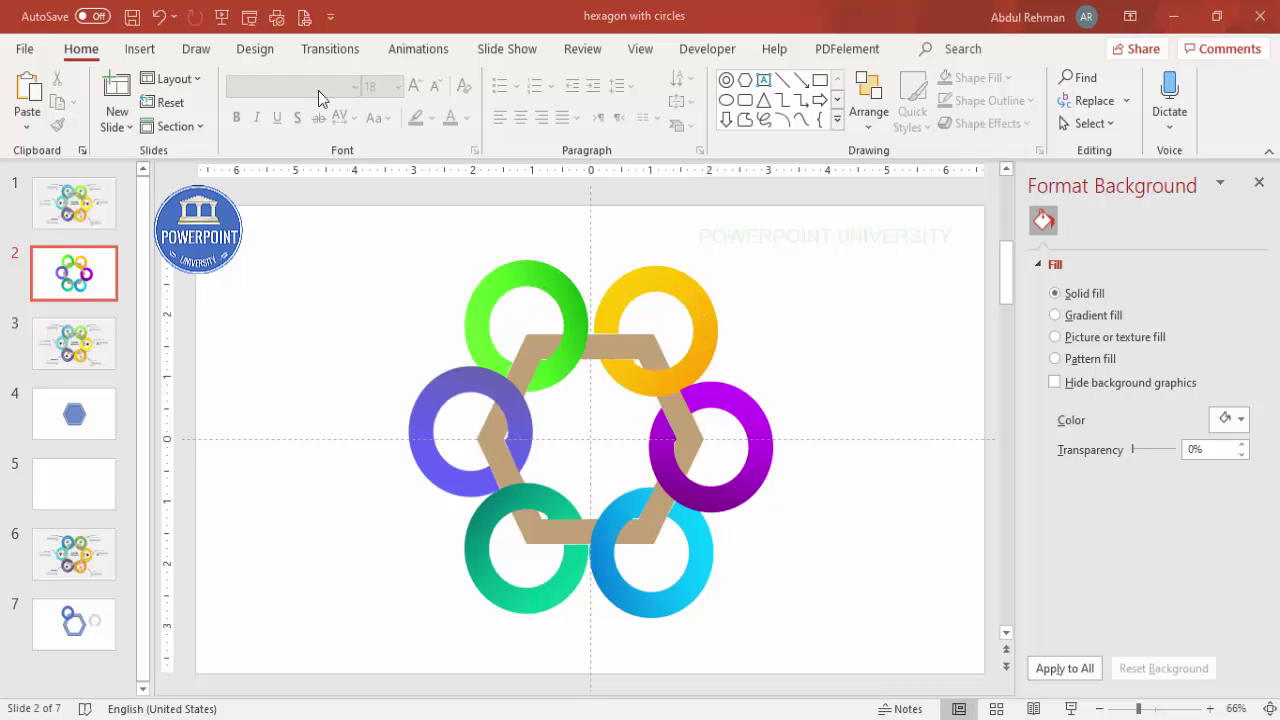
Step: Draw a text box at the slide's upper right and type 'STEP ONE'
click(140, 48)
click(746, 110)
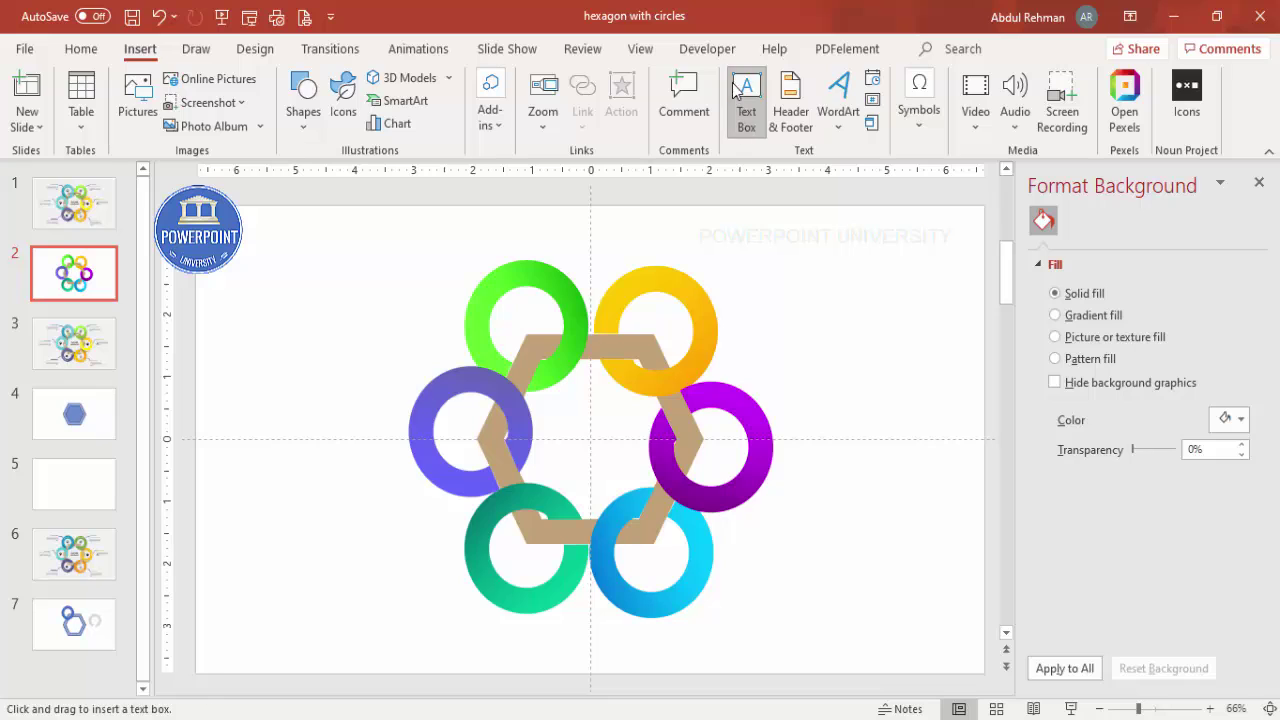
drag(766, 260, 934, 303)
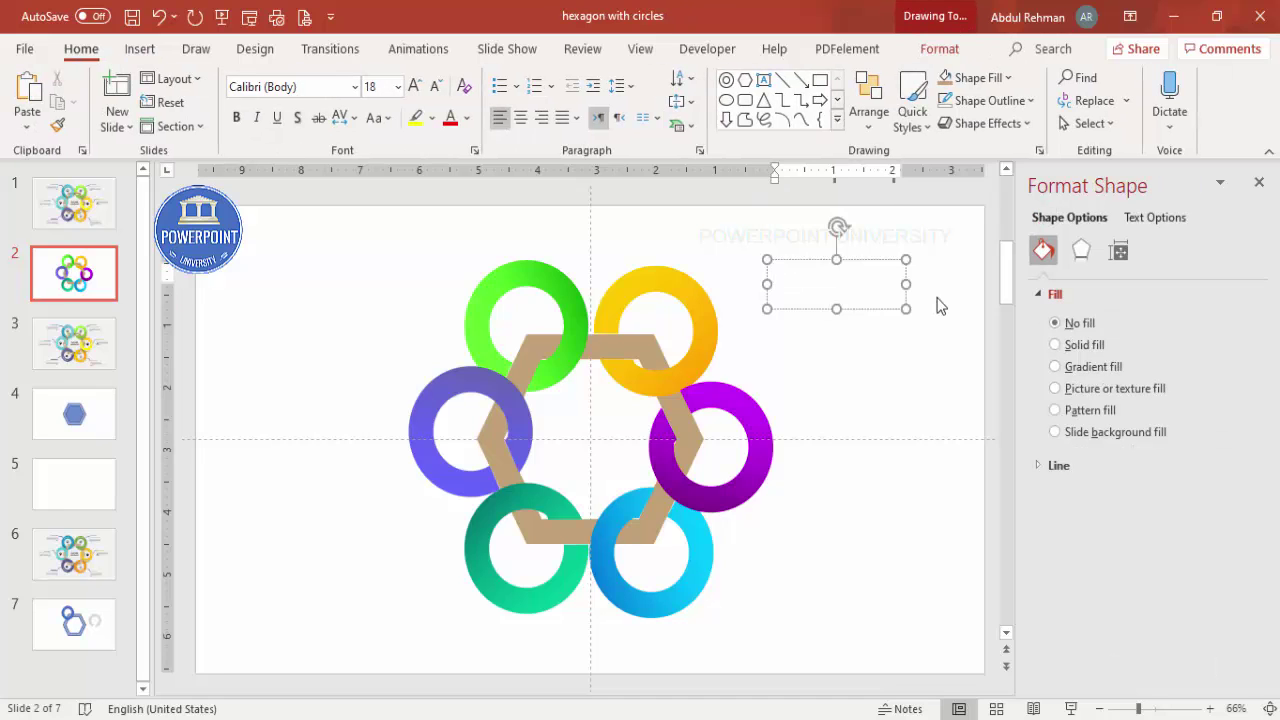
text(TEXT )
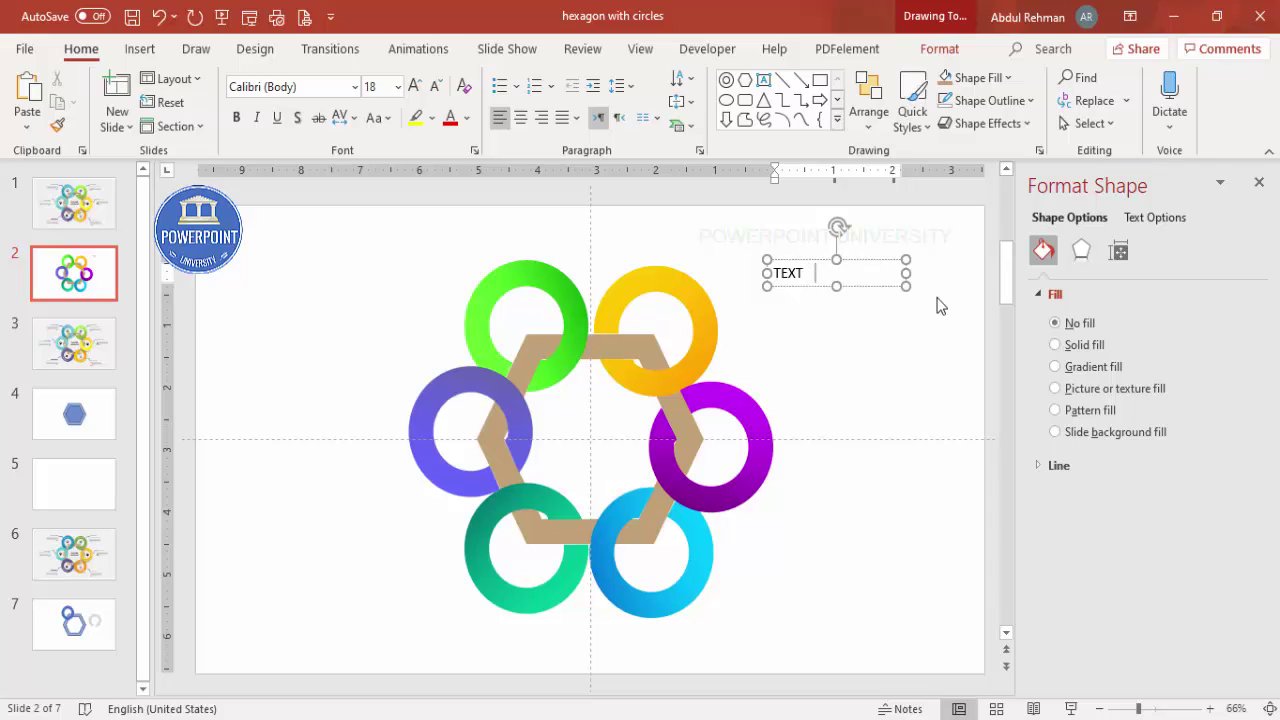
text( STEP ONE)
Step: Centre the STEP ONE text and set its font to Century Gothic
click(850, 258)
click(810, 260)
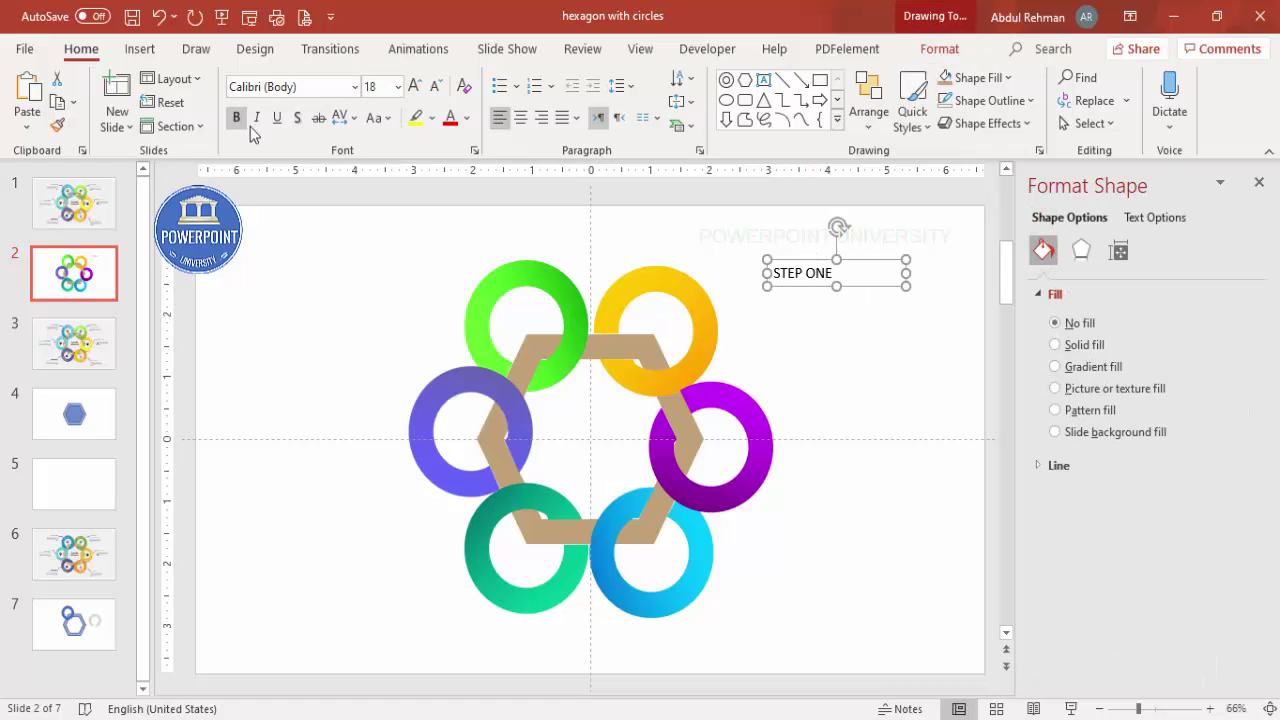
click(524, 127)
click(300, 86)
text(Centu)
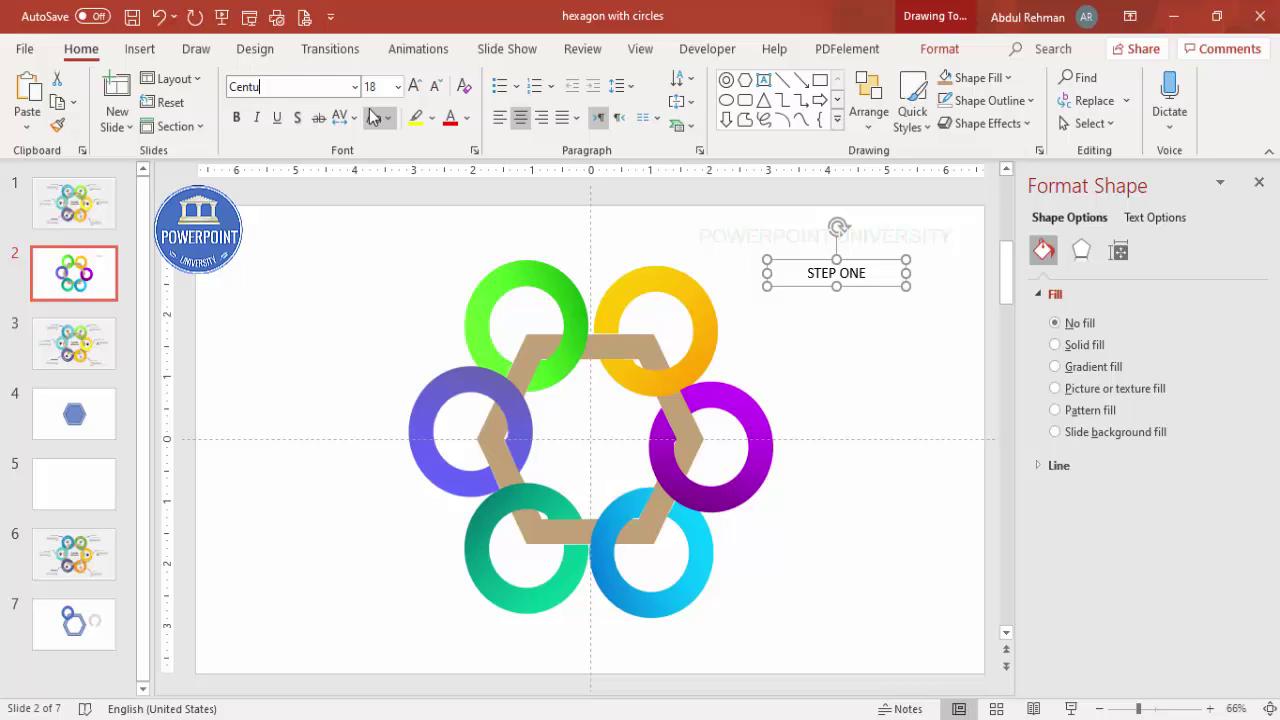
text(ry Gothic)
key(Return)
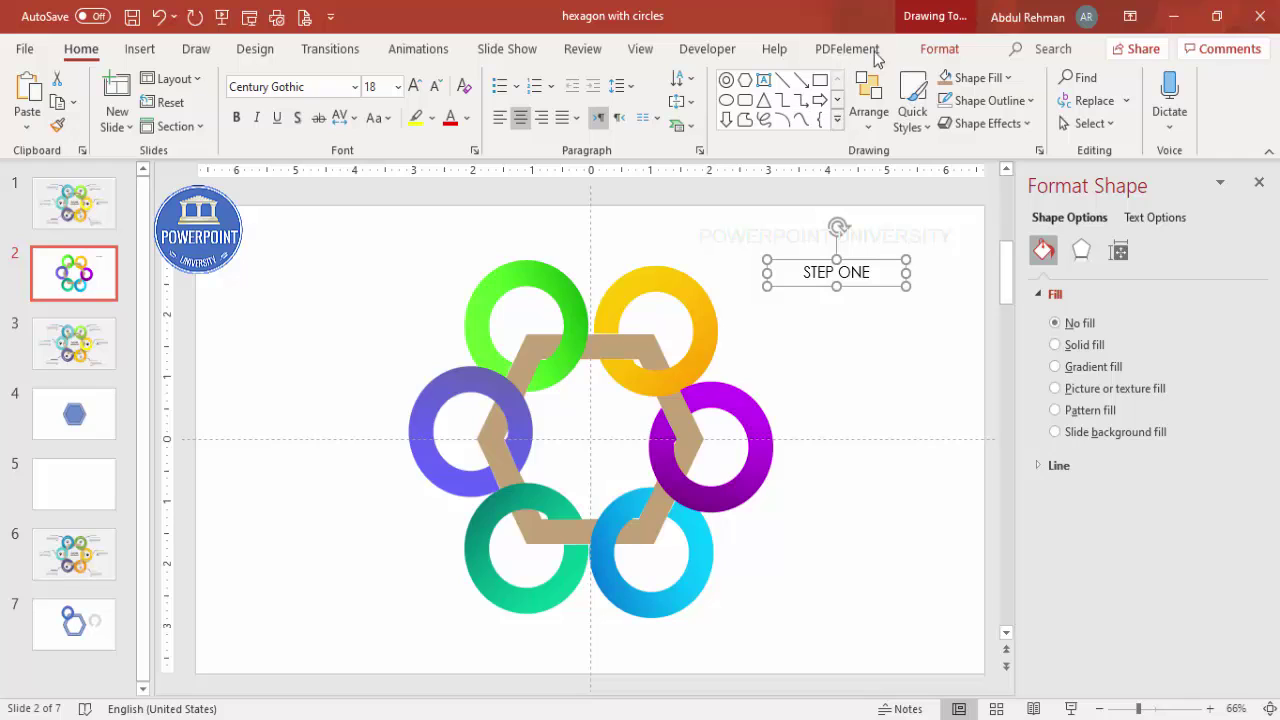
Step: Apply the Arch text transform to STEP ONE, adjust its curve, and make the box taller
click(940, 49)
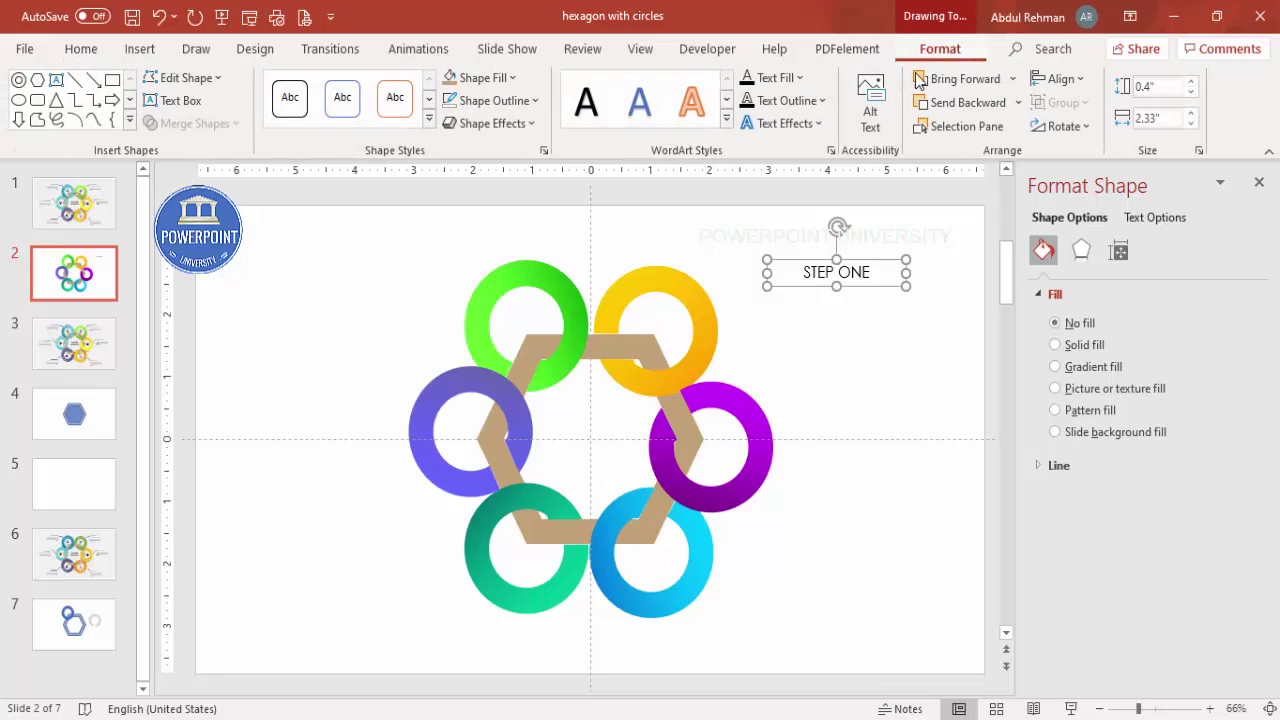
click(818, 123)
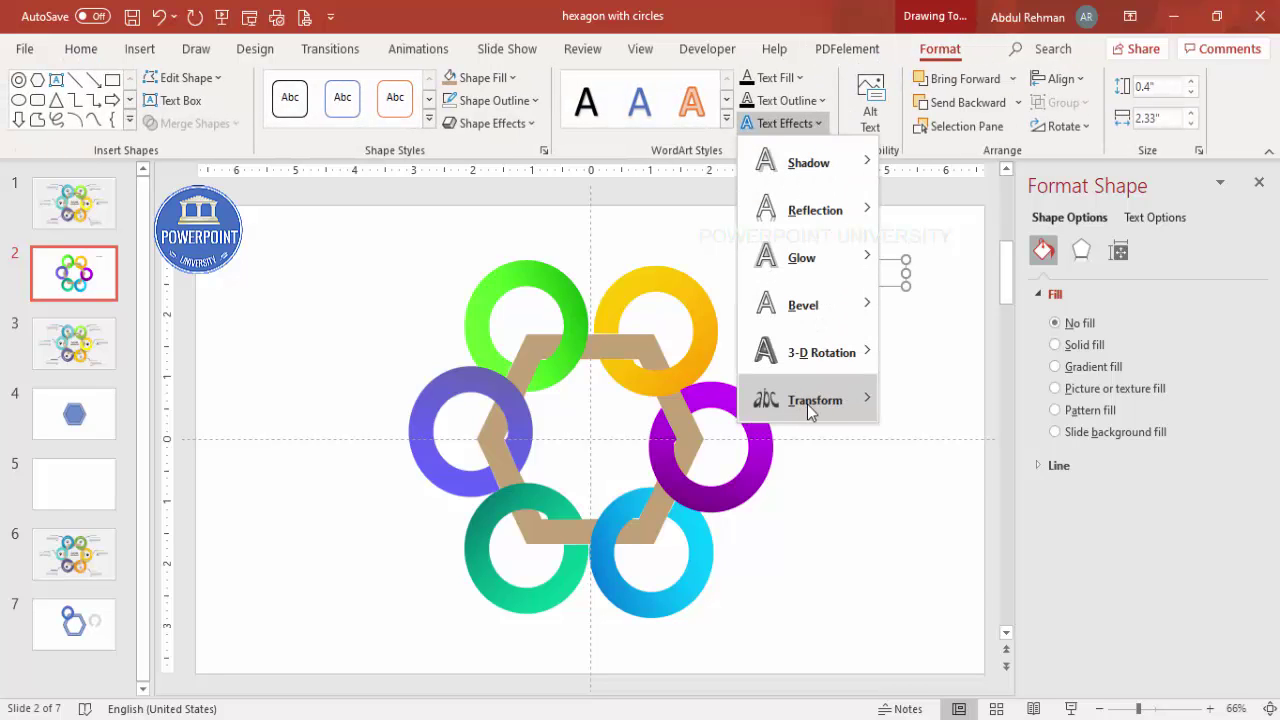
mouse_move(810, 405)
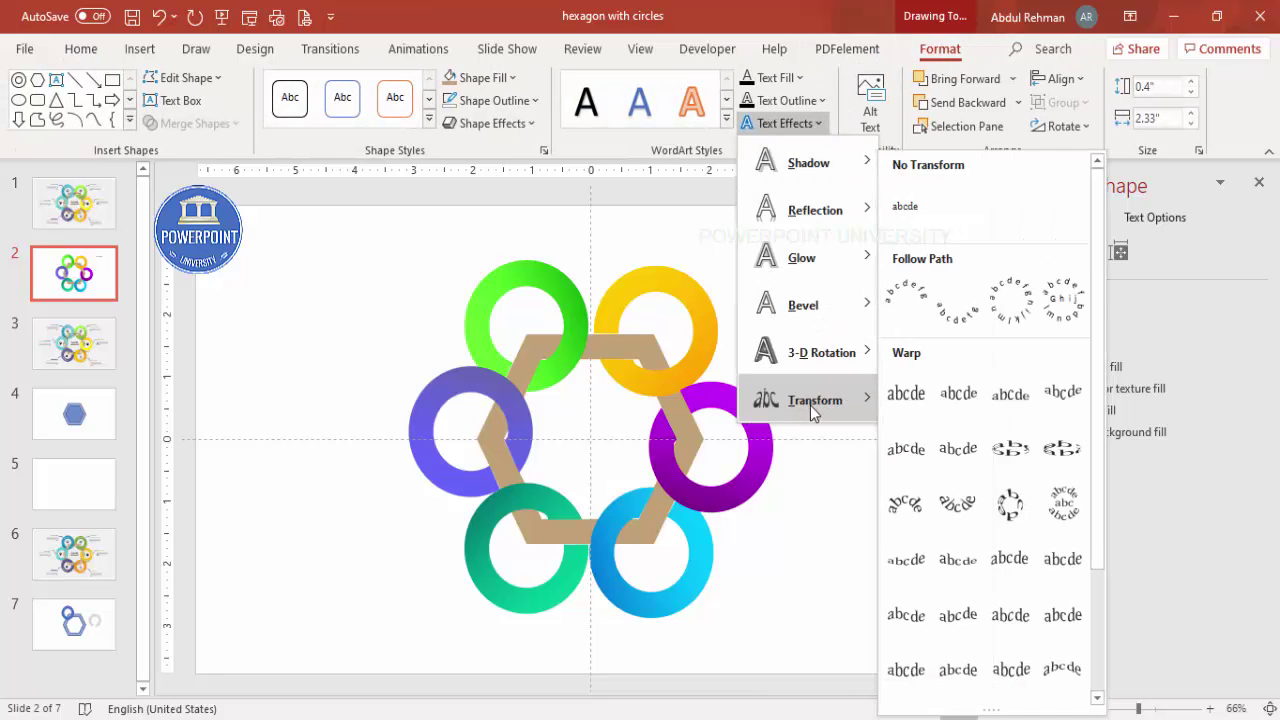
click(910, 305)
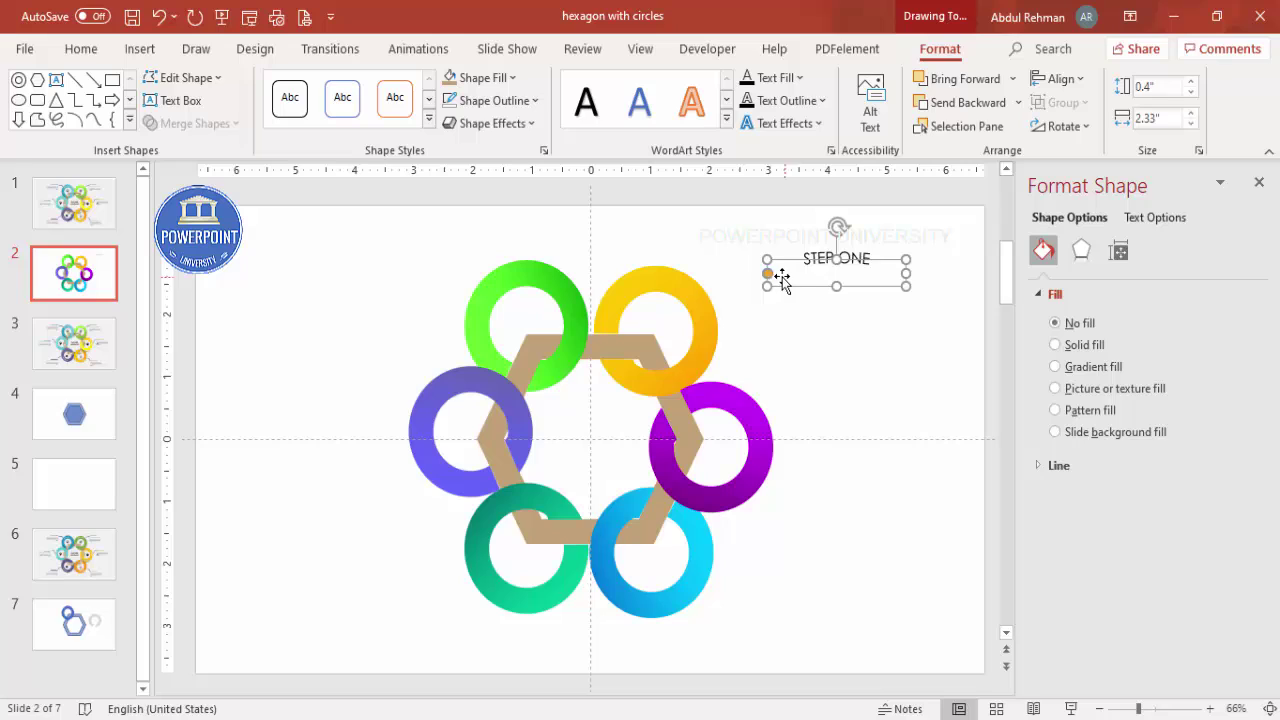
drag(767, 273, 788, 264)
drag(835, 300, 835, 314)
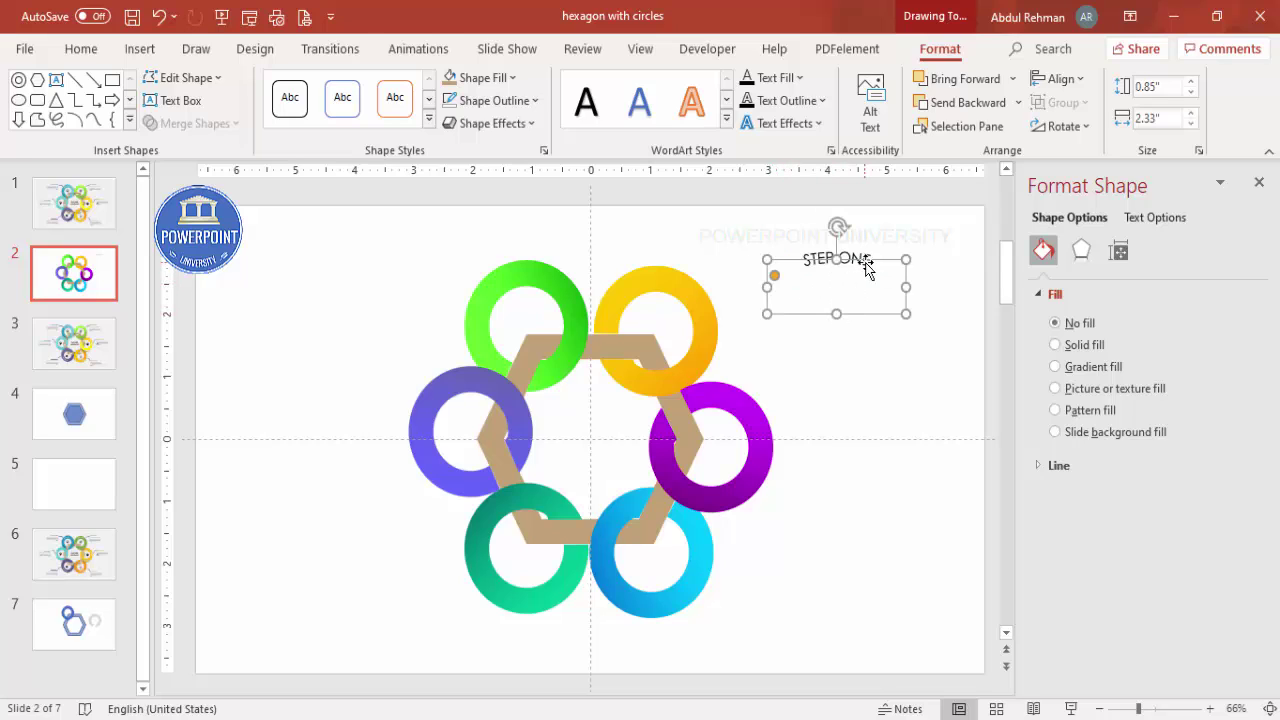
Step: Make the STEP ONE label bold, narrow it, and place it along the green ring's top
click(81, 48)
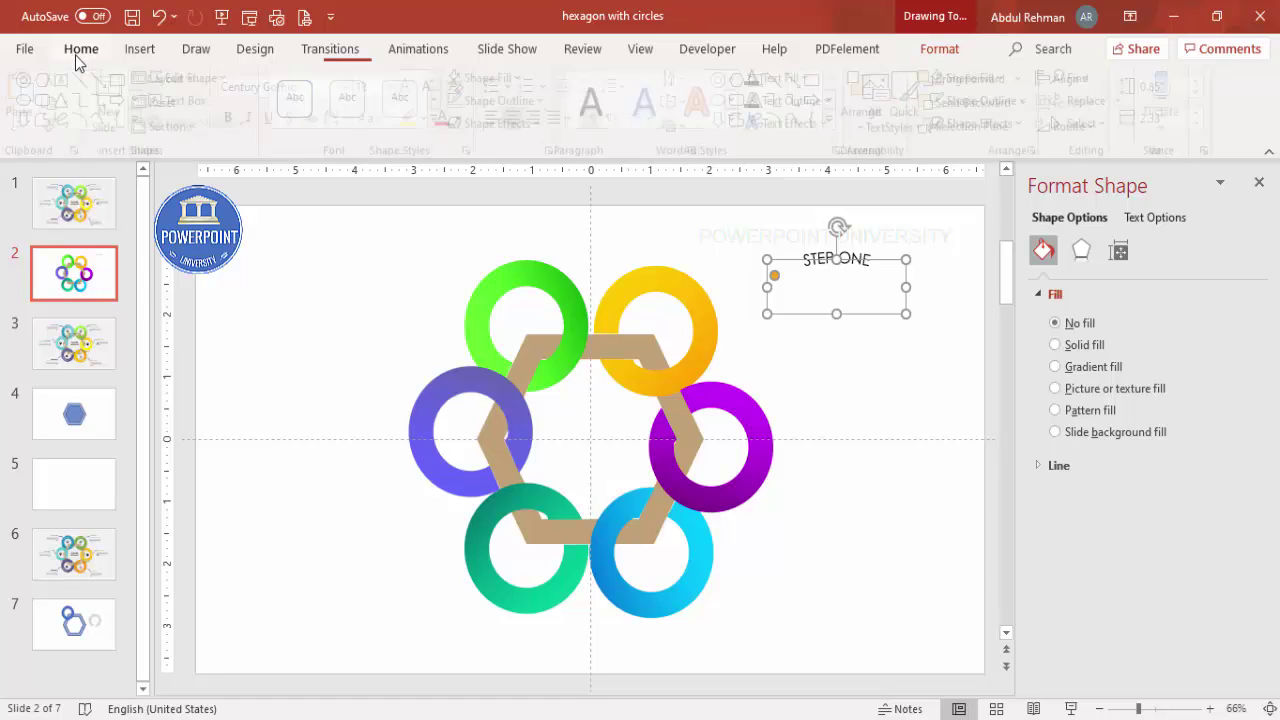
click(236, 117)
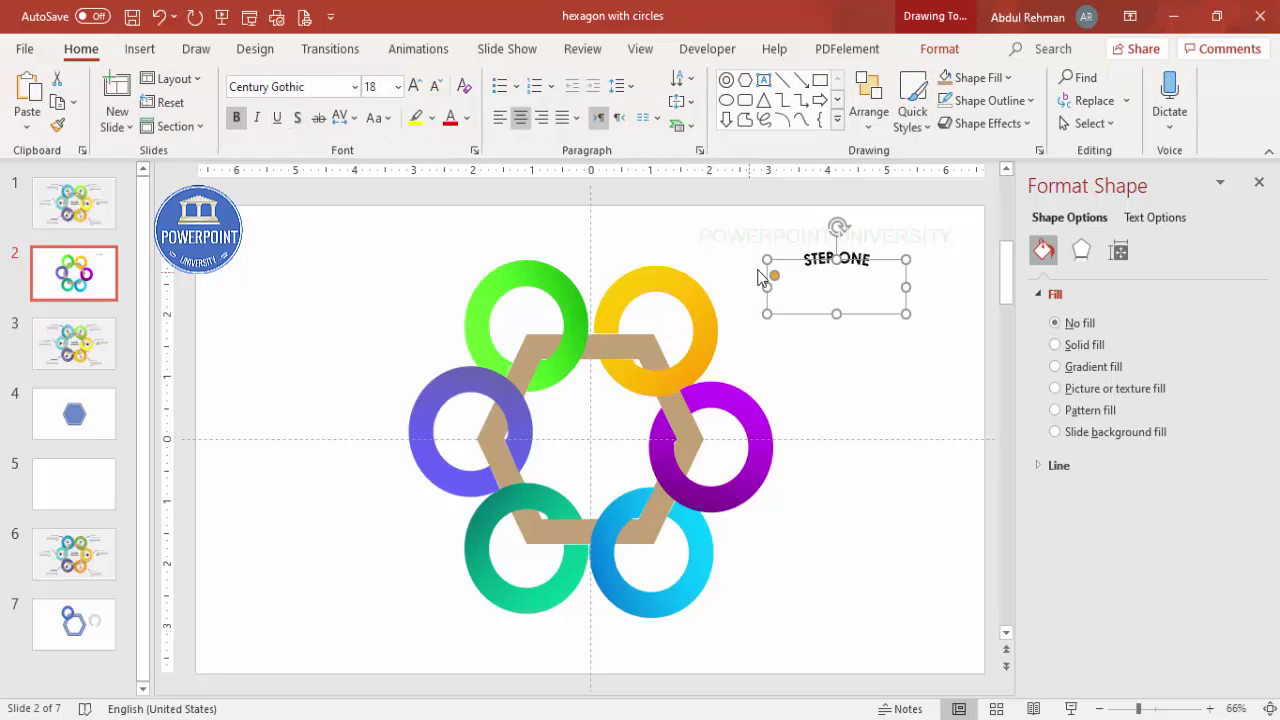
drag(901, 312, 863, 318)
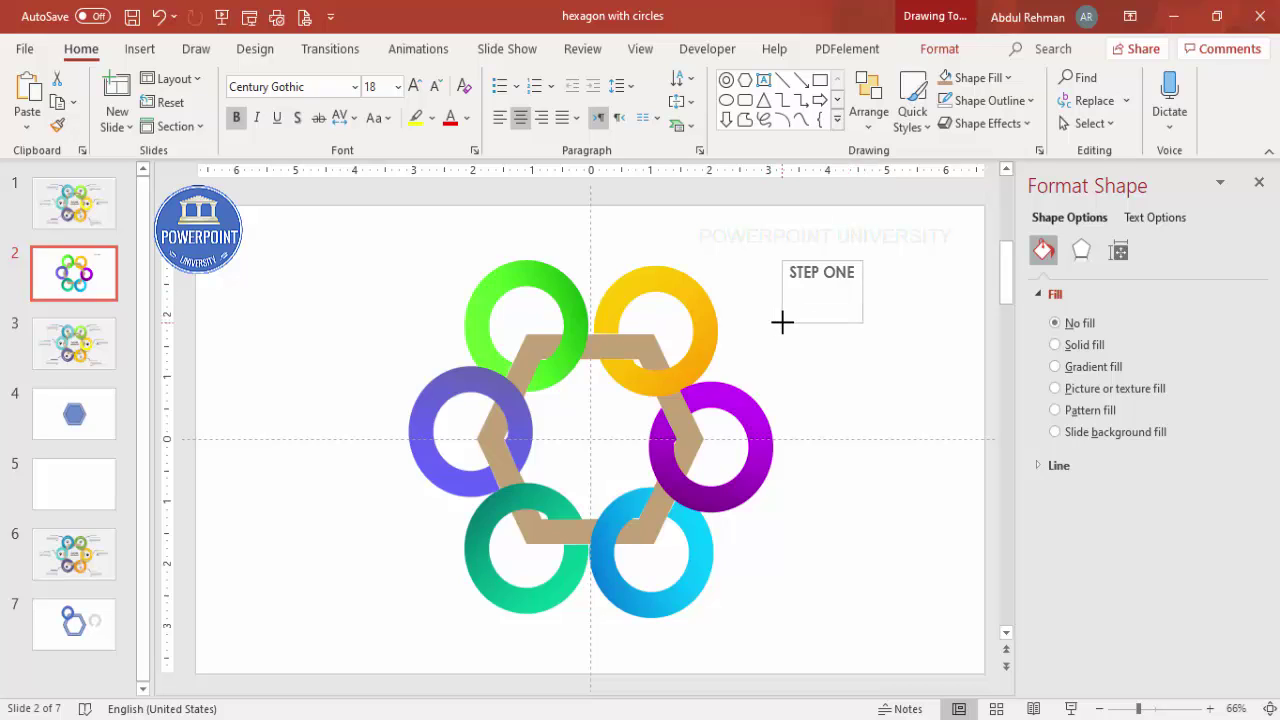
drag(794, 261, 507, 278)
drag(486, 339, 493, 339)
mouse_move(549, 279)
mouse_down()
mouse_move(566, 300)
mouse_move(548, 278)
mouse_up()
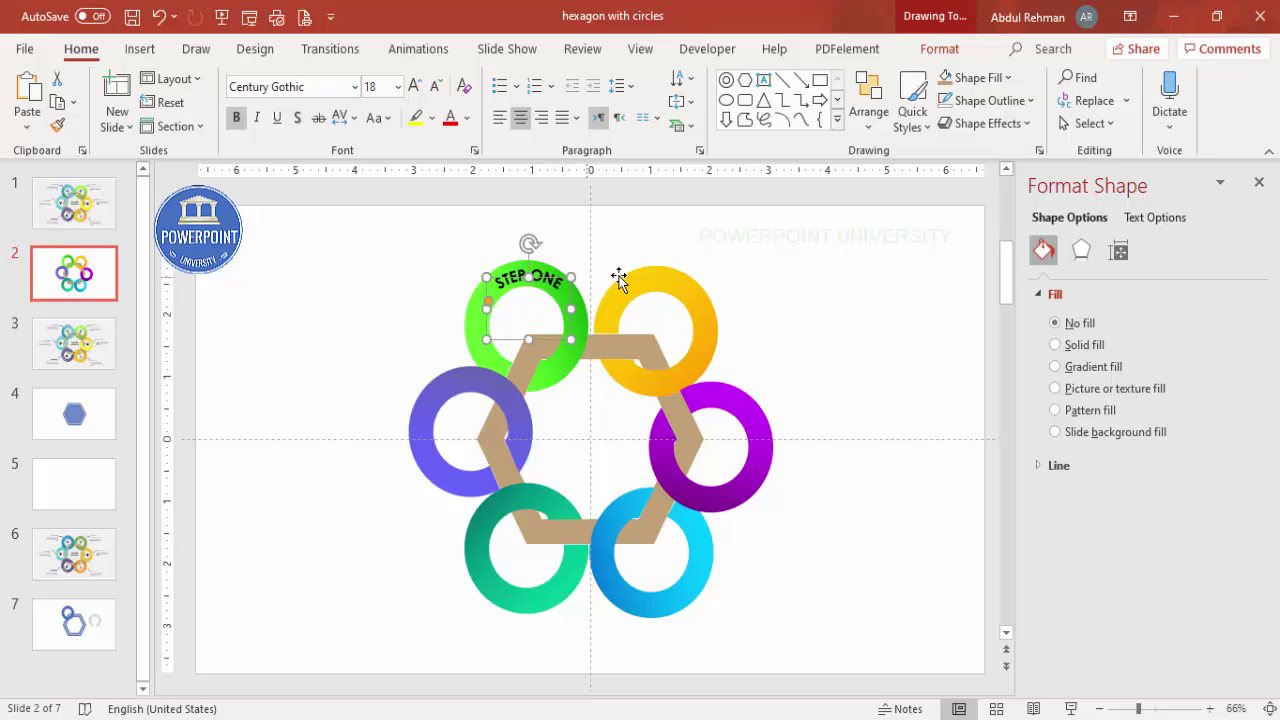
Step: Make the STEP ONE text white and nudge it onto the green ring's edge
click(466, 118)
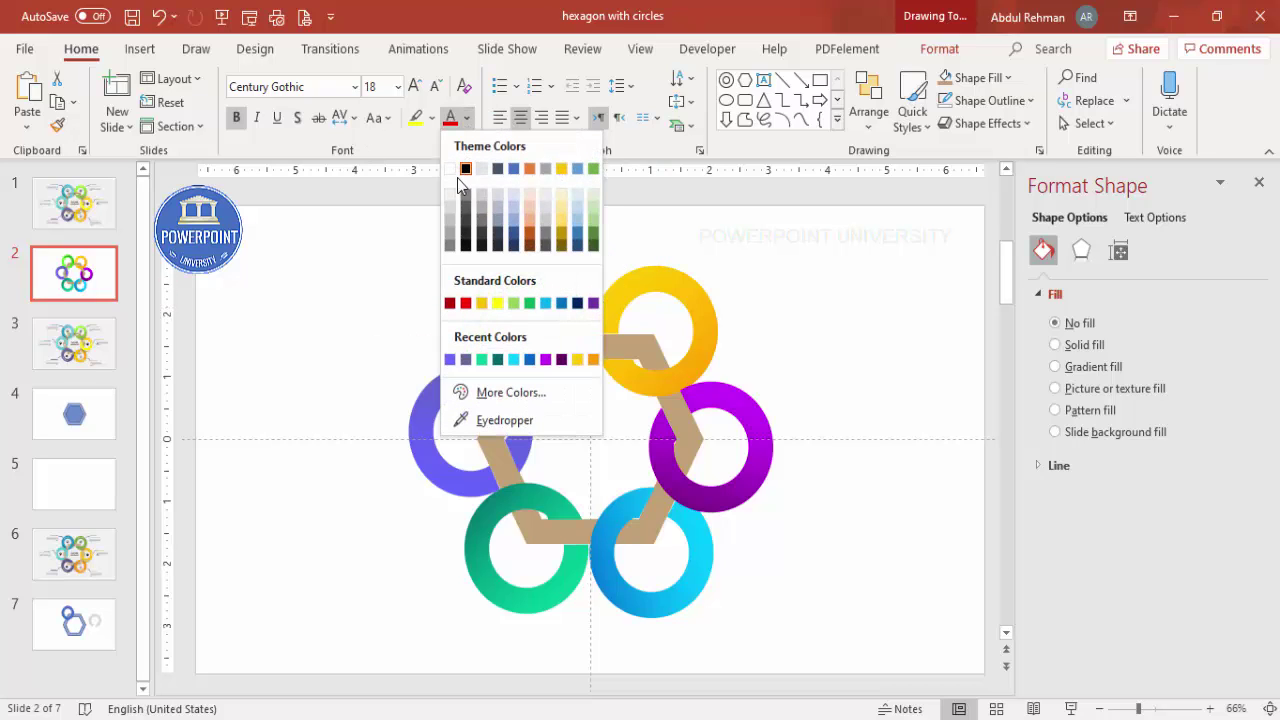
click(449, 169)
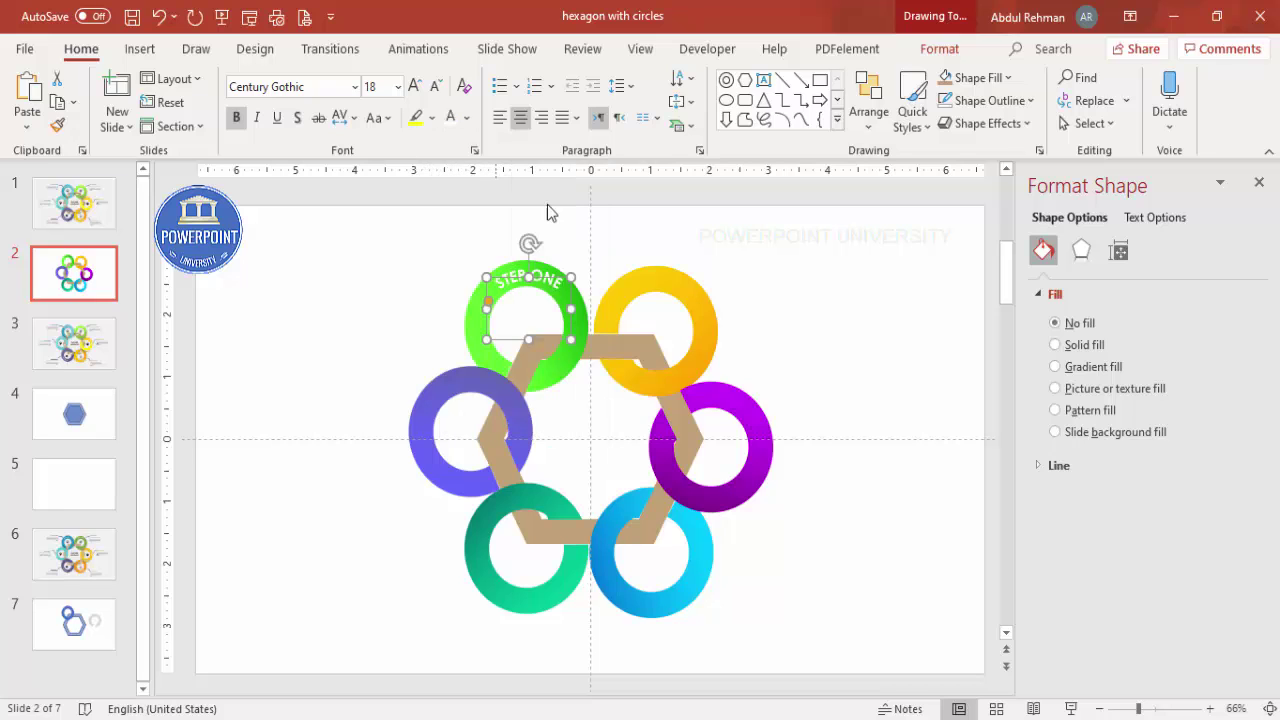
click(566, 249)
click(555, 280)
drag(553, 277, 672, 284)
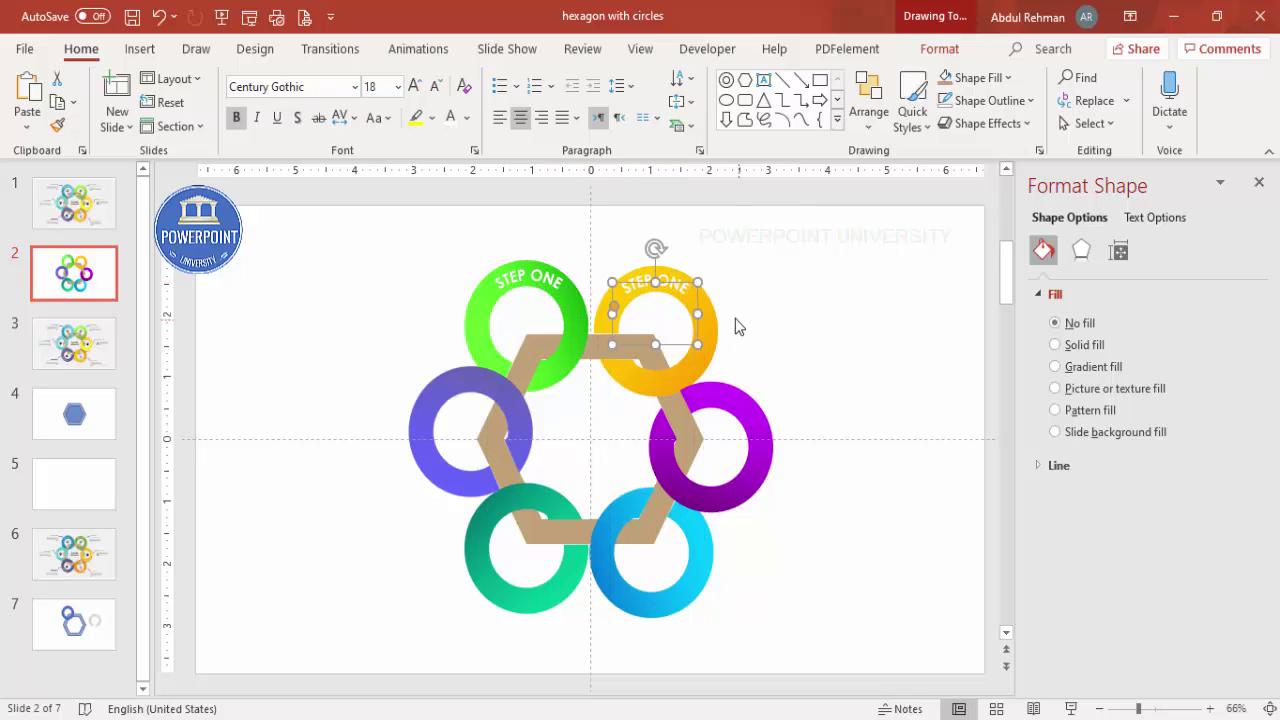
Step: Duplicate the label onto the purple and blue rings, rotating each, and make the blue copy black
key(ctrl+d)
drag(799, 290, 766, 434)
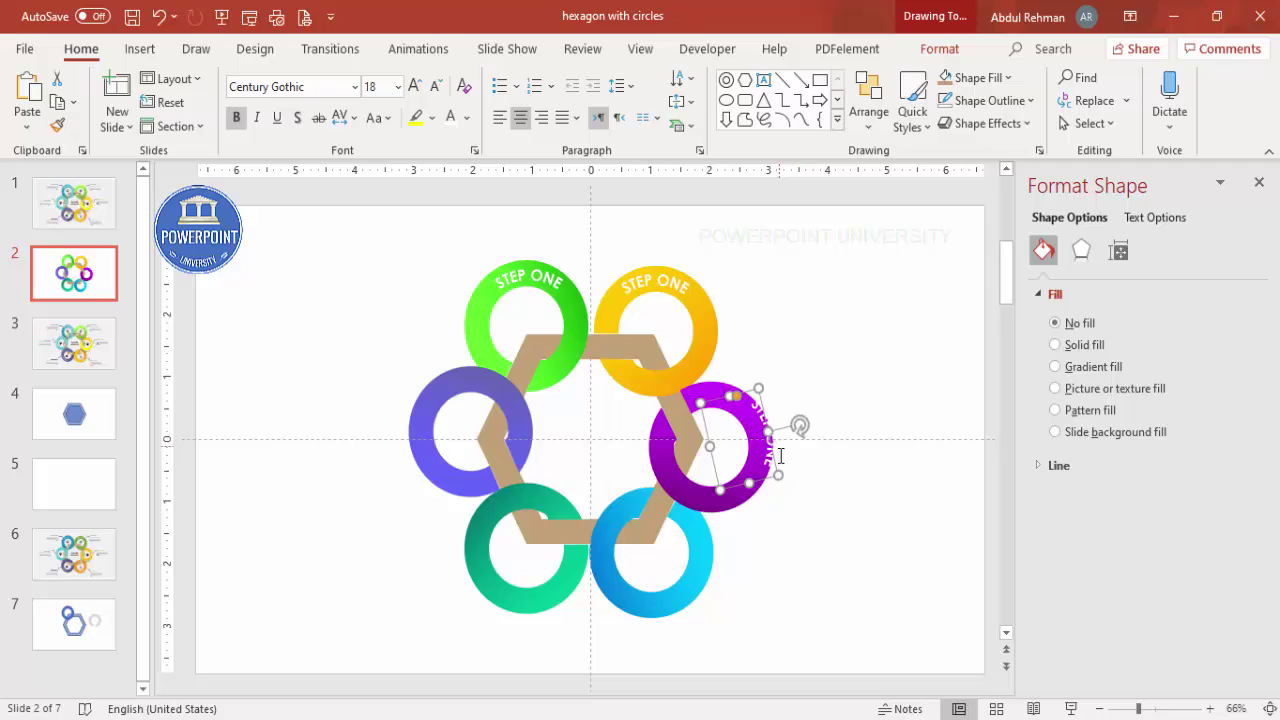
drag(765, 488, 752, 487)
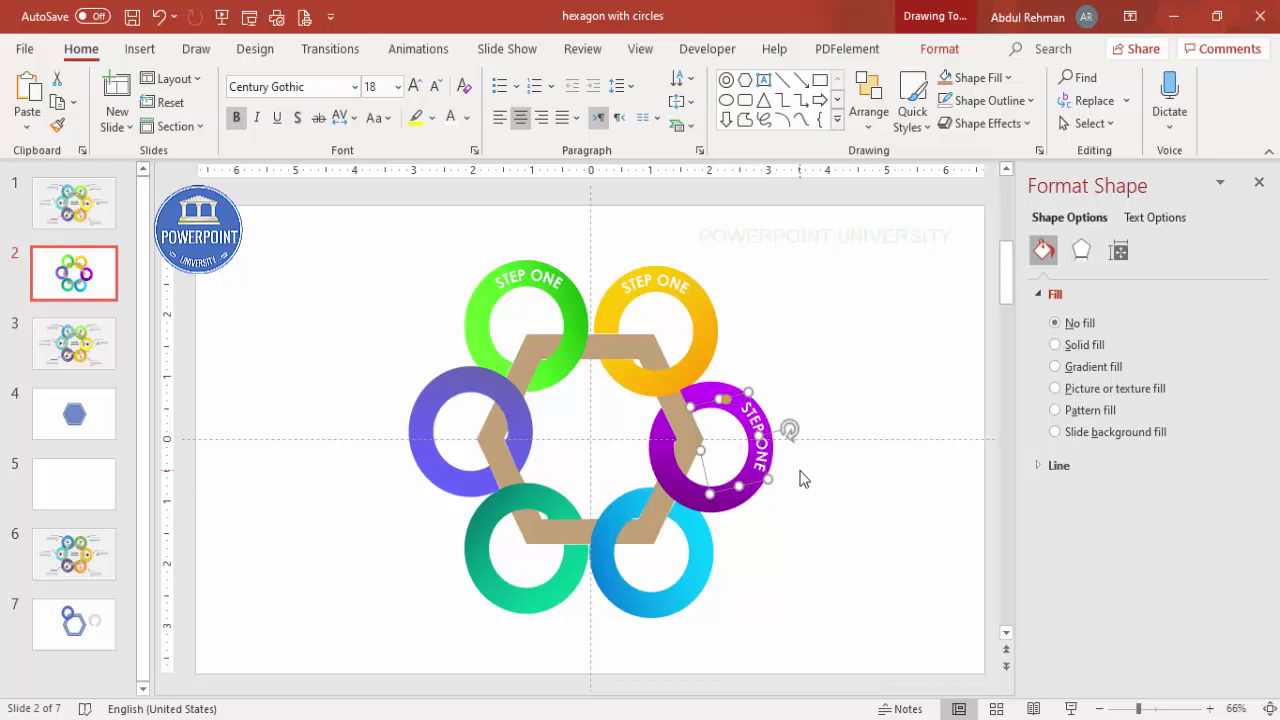
key(ctrl+d)
drag(808, 528, 741, 514)
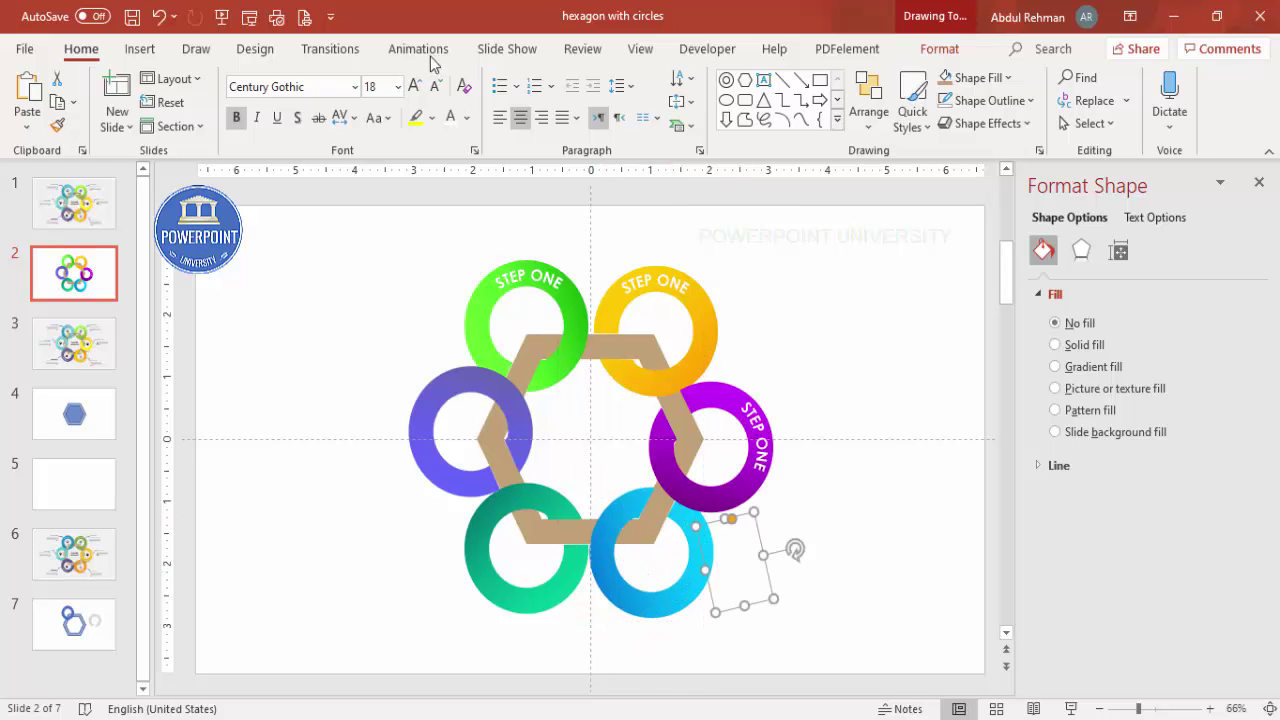
click(466, 118)
click(466, 170)
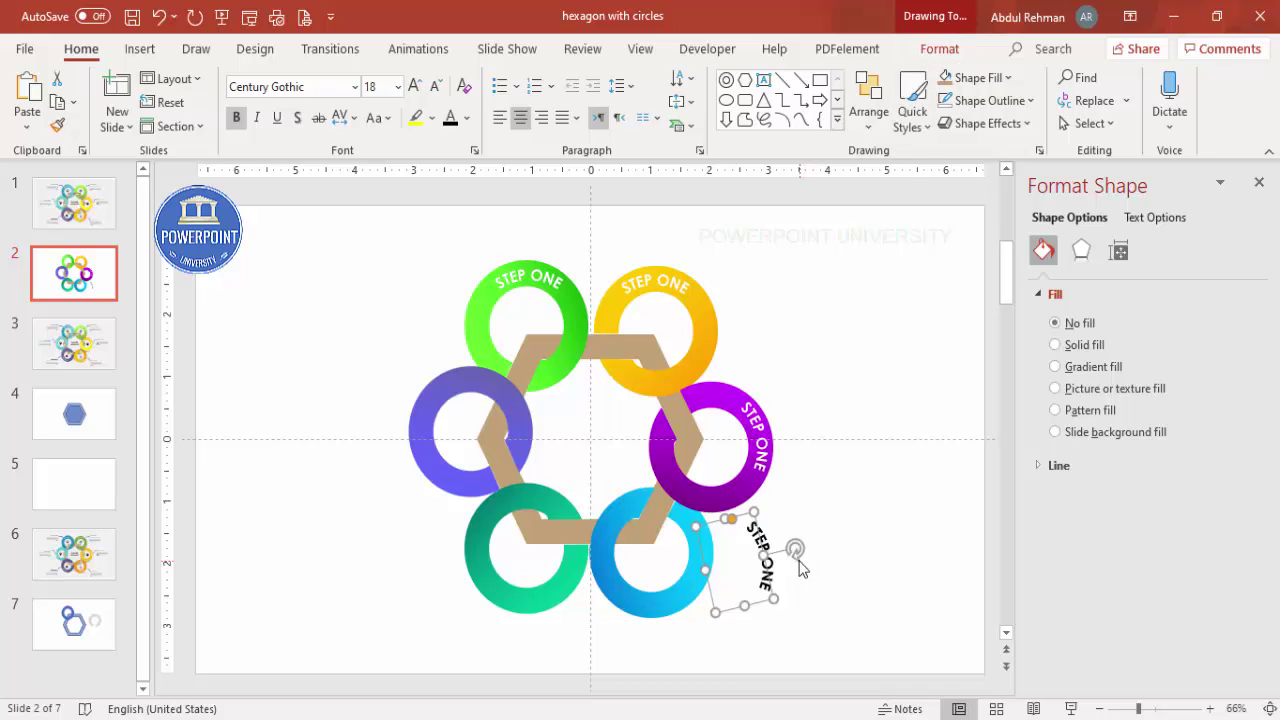
drag(797, 558, 698, 512)
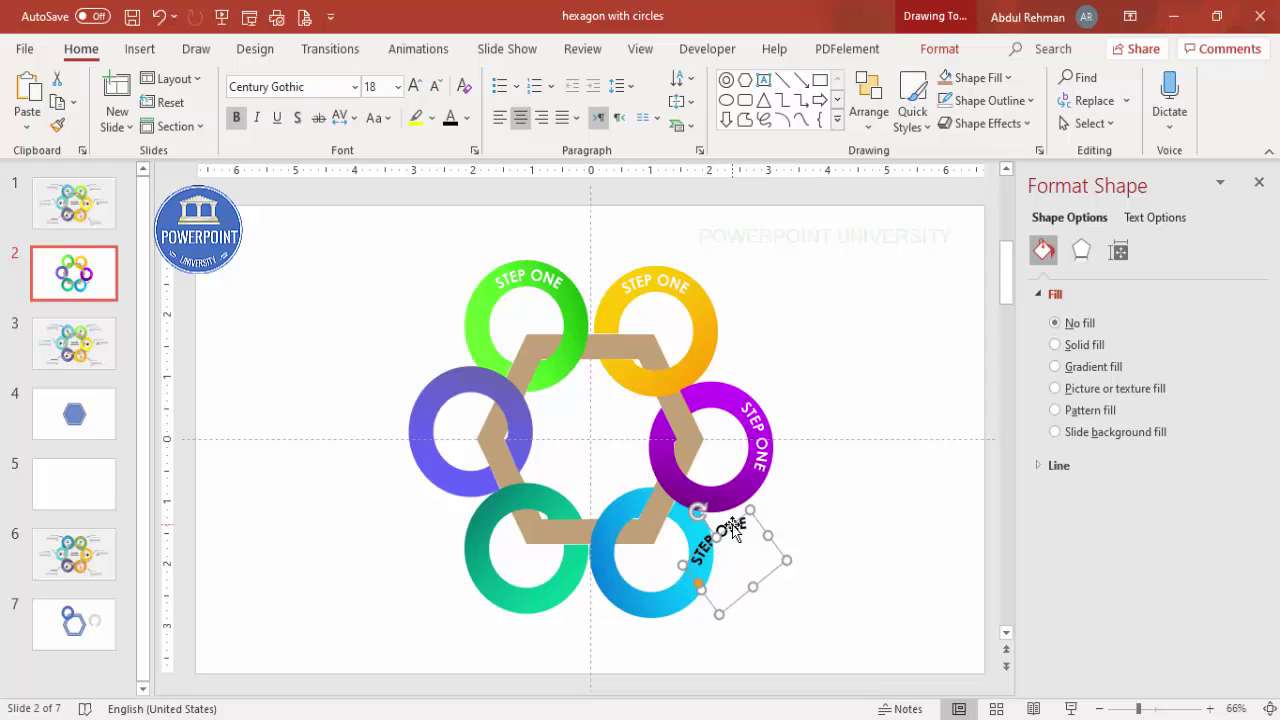
Step: Apply the Arch: Down transform to the label and move it onto the cyan ring's edge
click(934, 52)
click(807, 124)
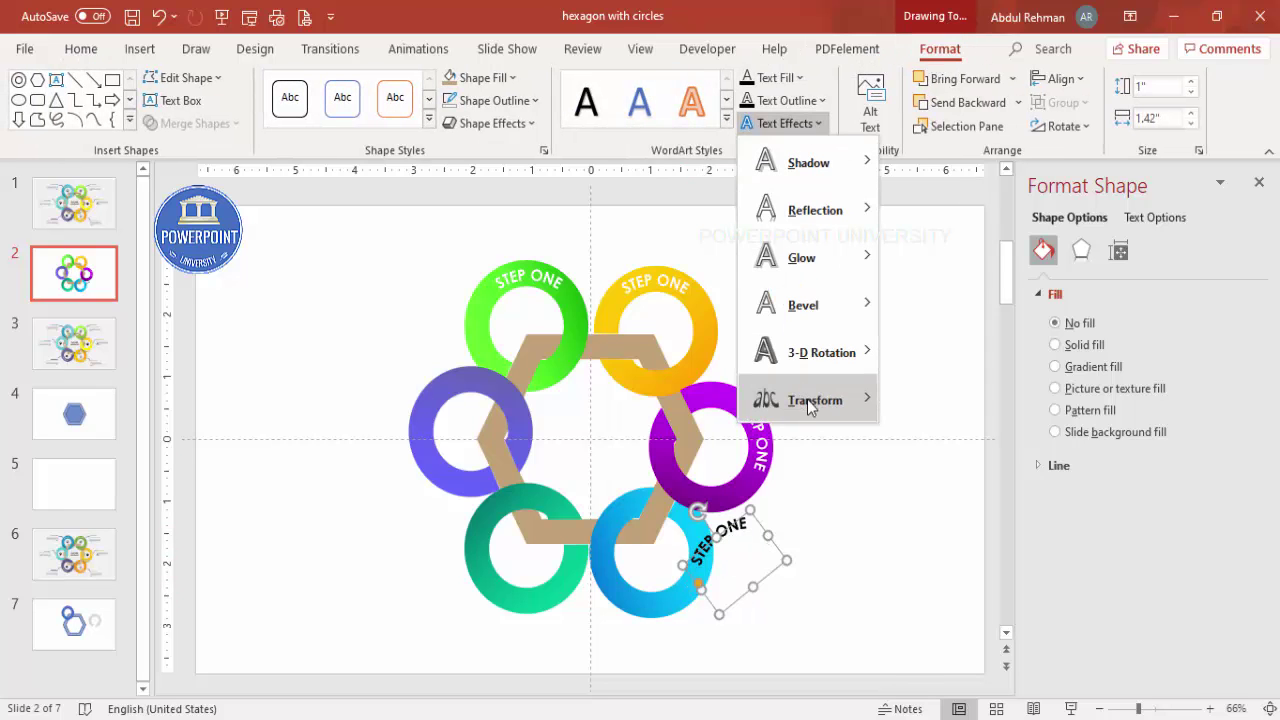
mouse_move(811, 402)
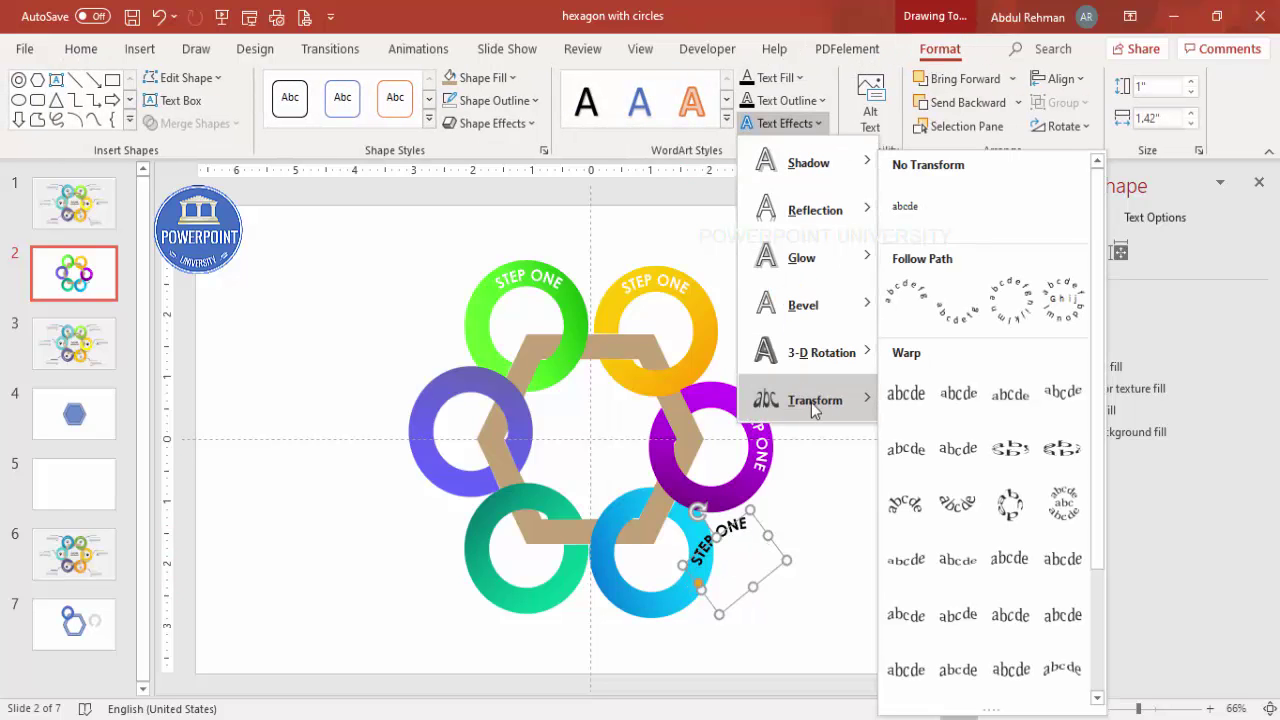
click(960, 315)
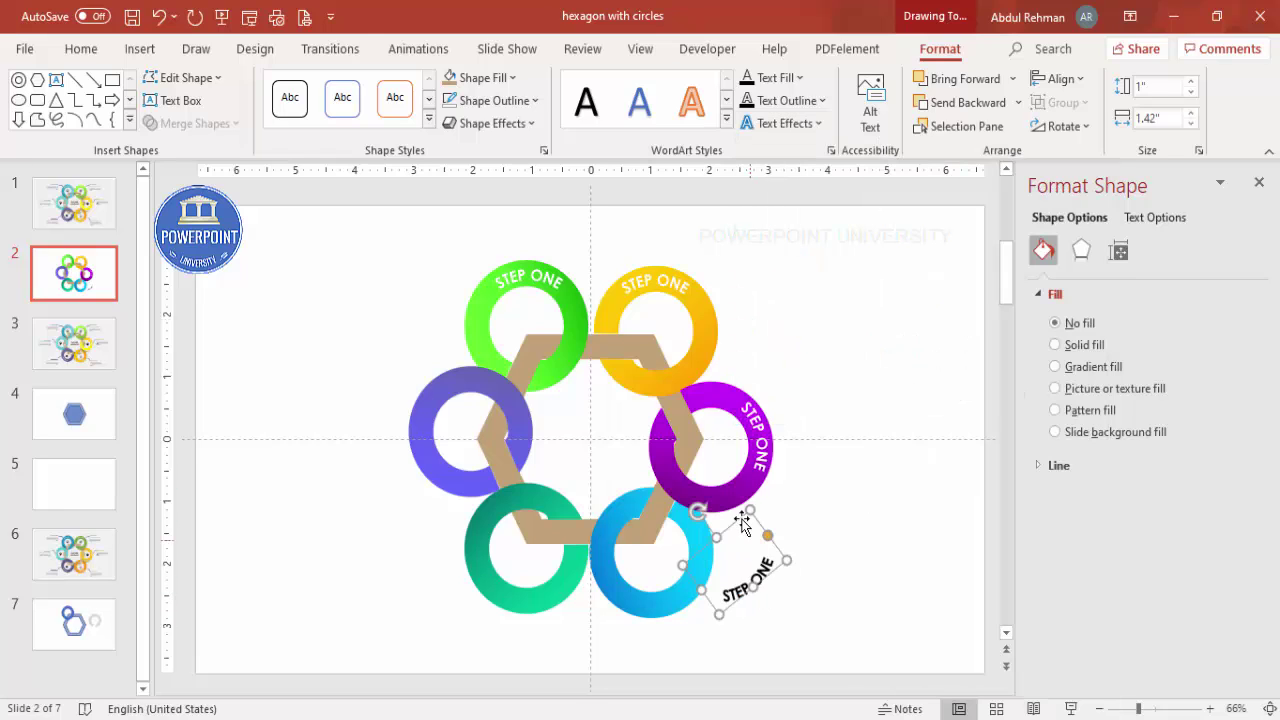
drag(735, 522, 664, 534)
key(Escape)
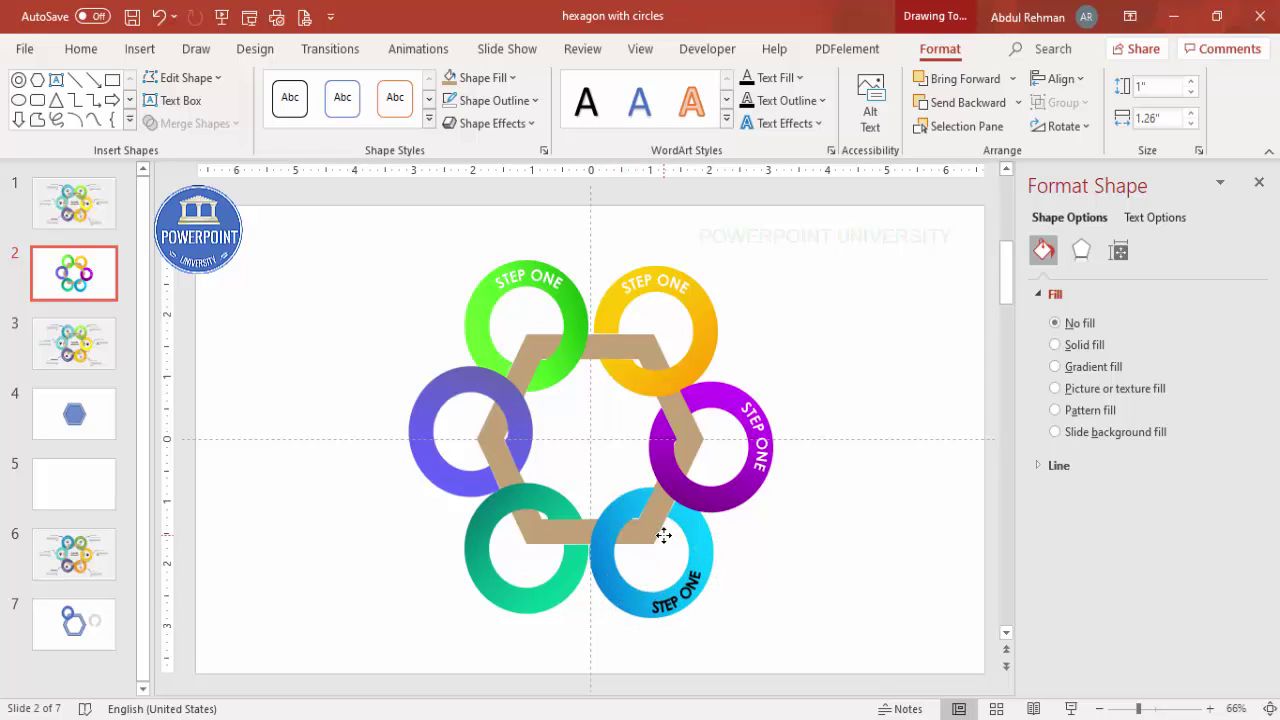
click(664, 535)
Step: Paste a copy of the arched label onto the bottom-left green ring
key(ctrl+v)
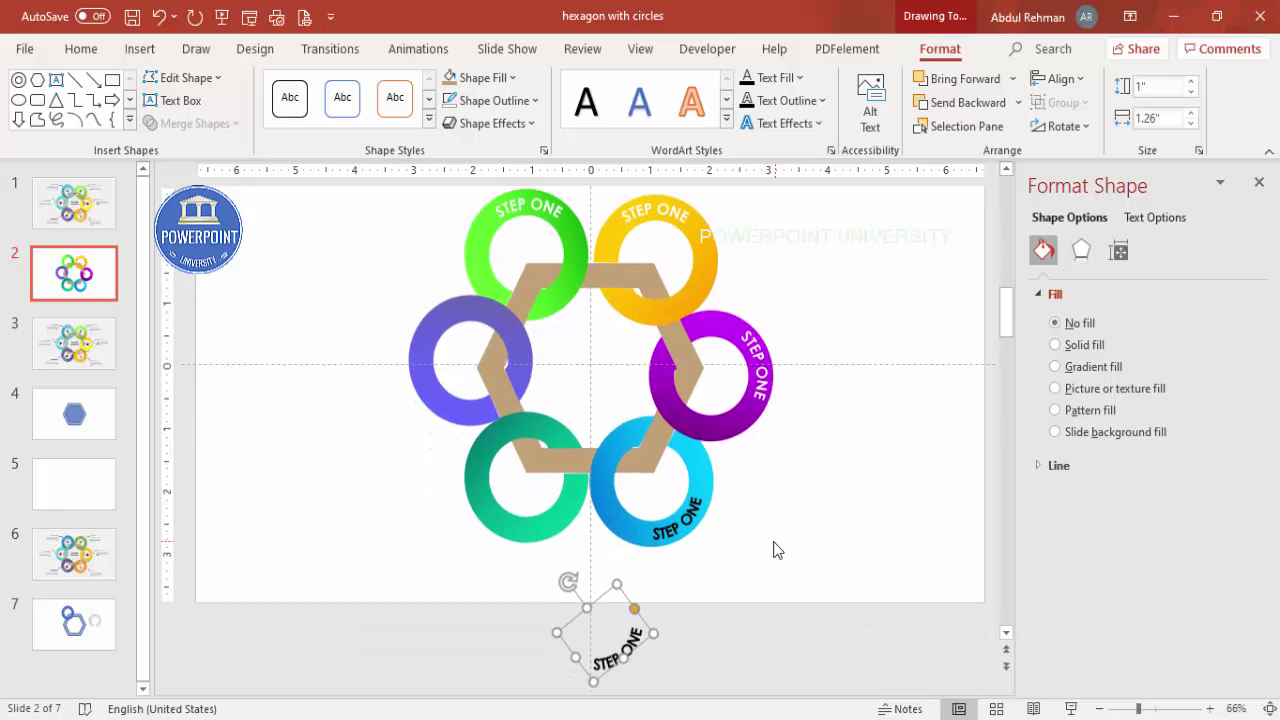
drag(607, 600, 510, 457)
scroll(490, 470, up, 2)
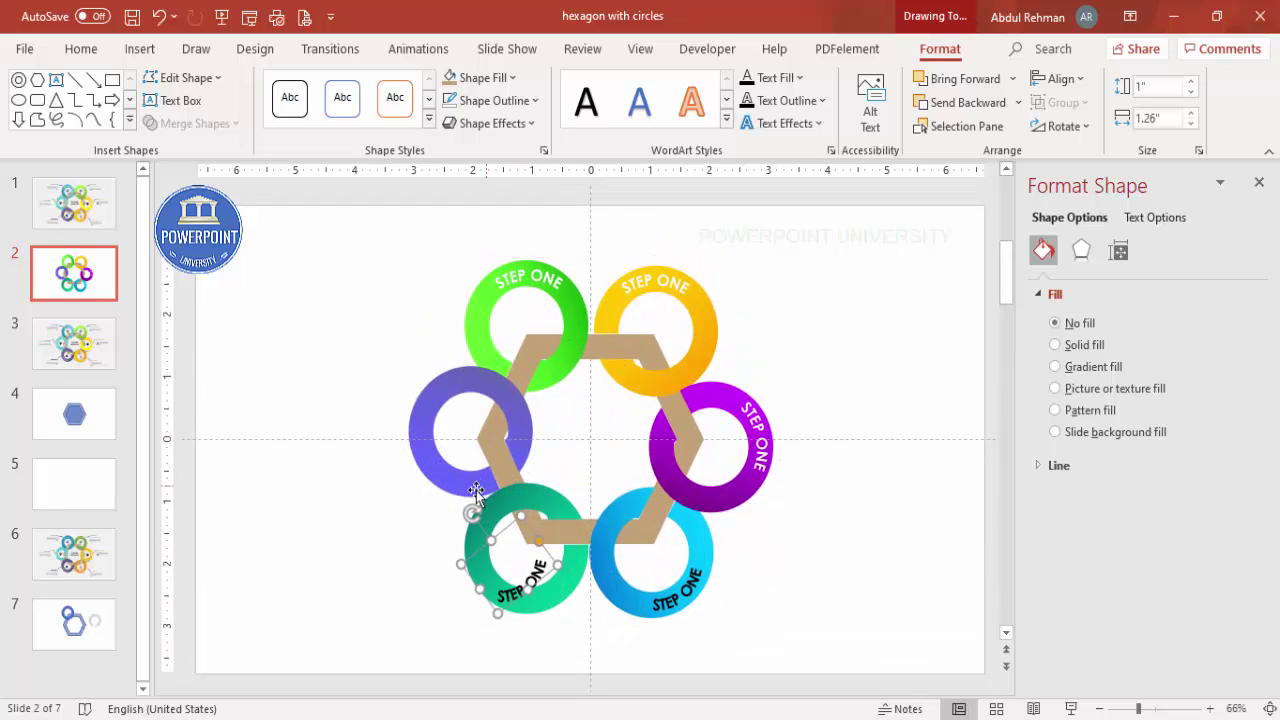
drag(471, 505, 542, 512)
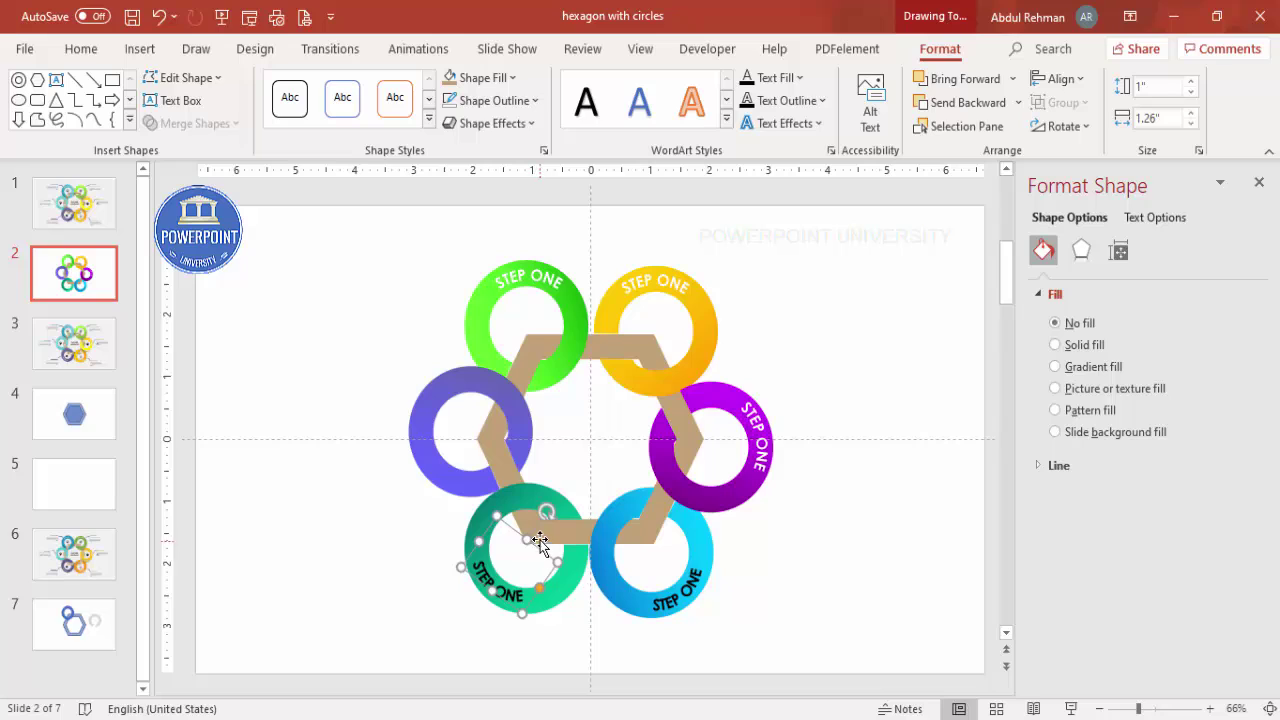
drag(547, 557, 550, 559)
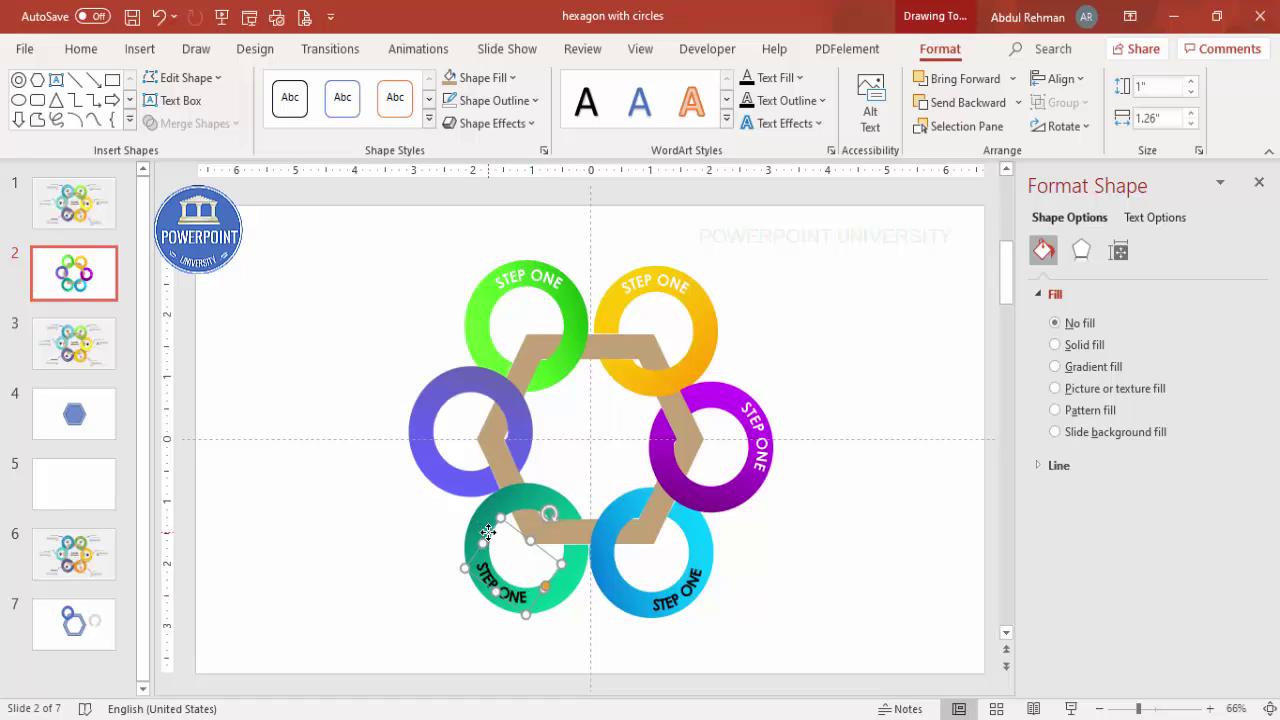
Step: Duplicate the label onto the left violet ring and rotate it to follow the ring
key(ctrl+d)
drag(339, 521, 397, 410)
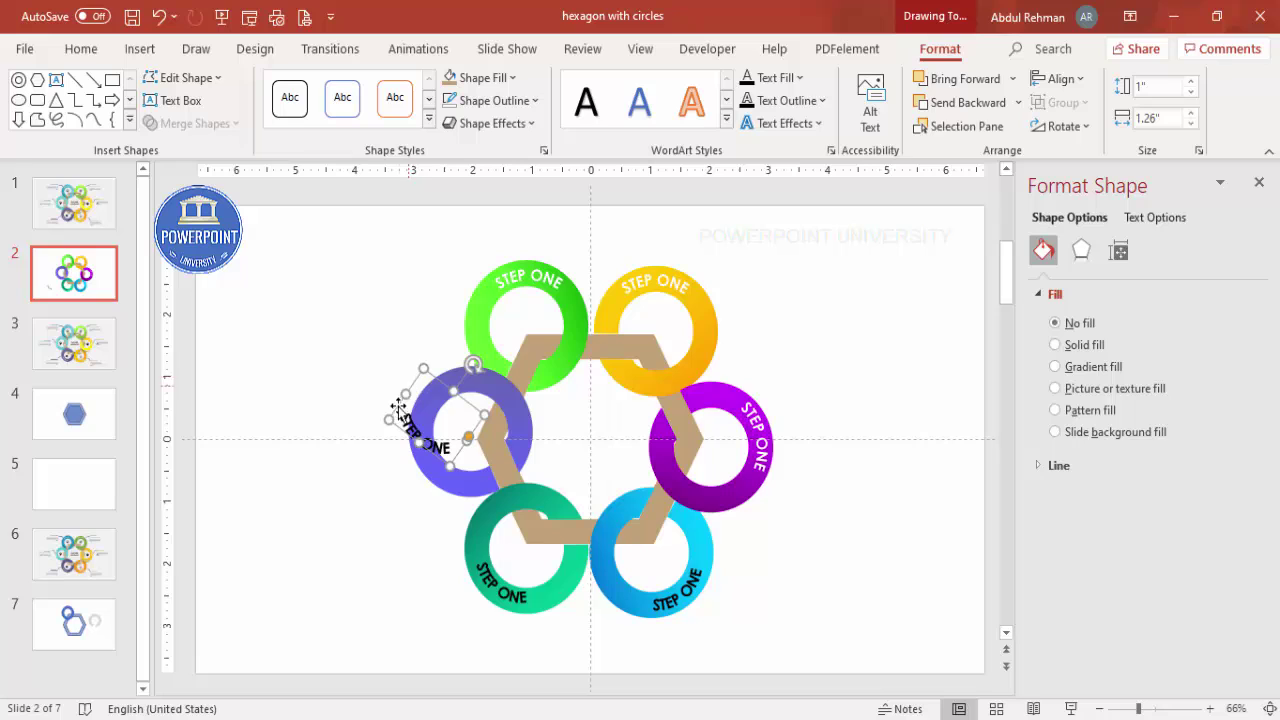
key(alt+Right)
key(alt+Right)
key(alt+Right)
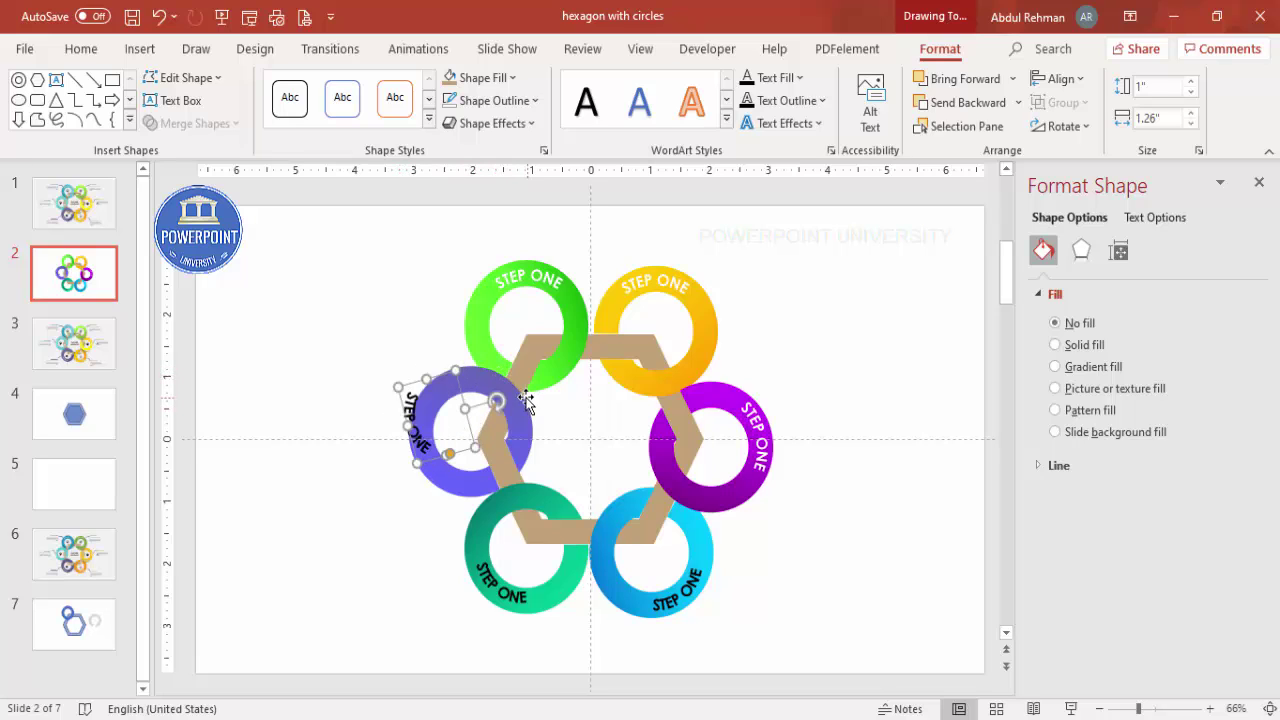
drag(497, 401, 528, 416)
drag(454, 380, 463, 390)
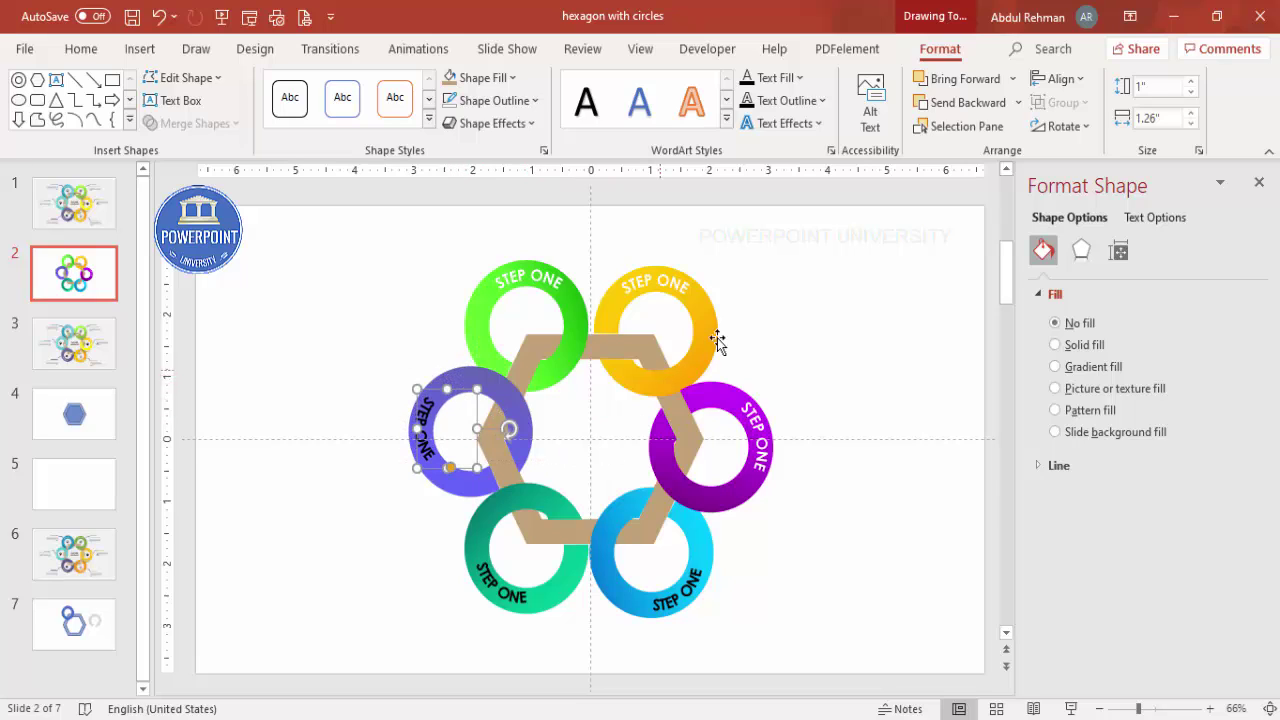
Step: Change the copied labels' ONE to TWO, THREE, FOUR, FIVE and SIX around the rings
double_click(661, 280)
text(TWO)
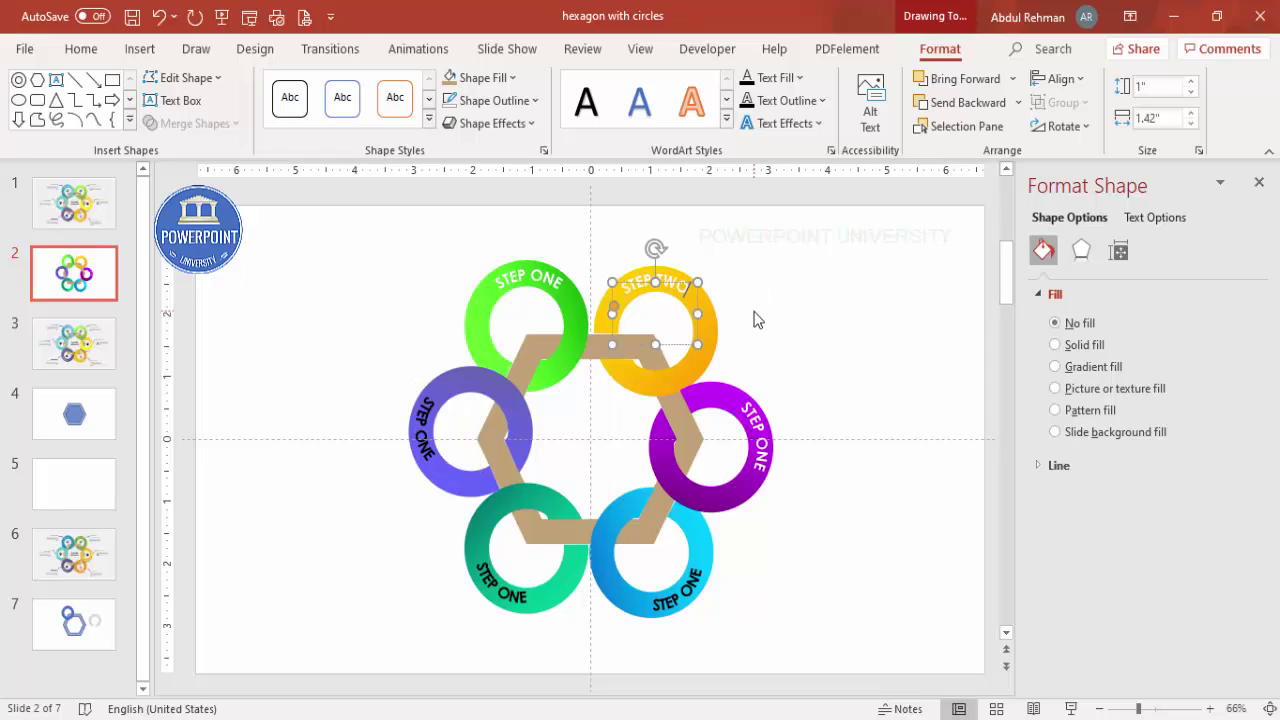
double_click(760, 448)
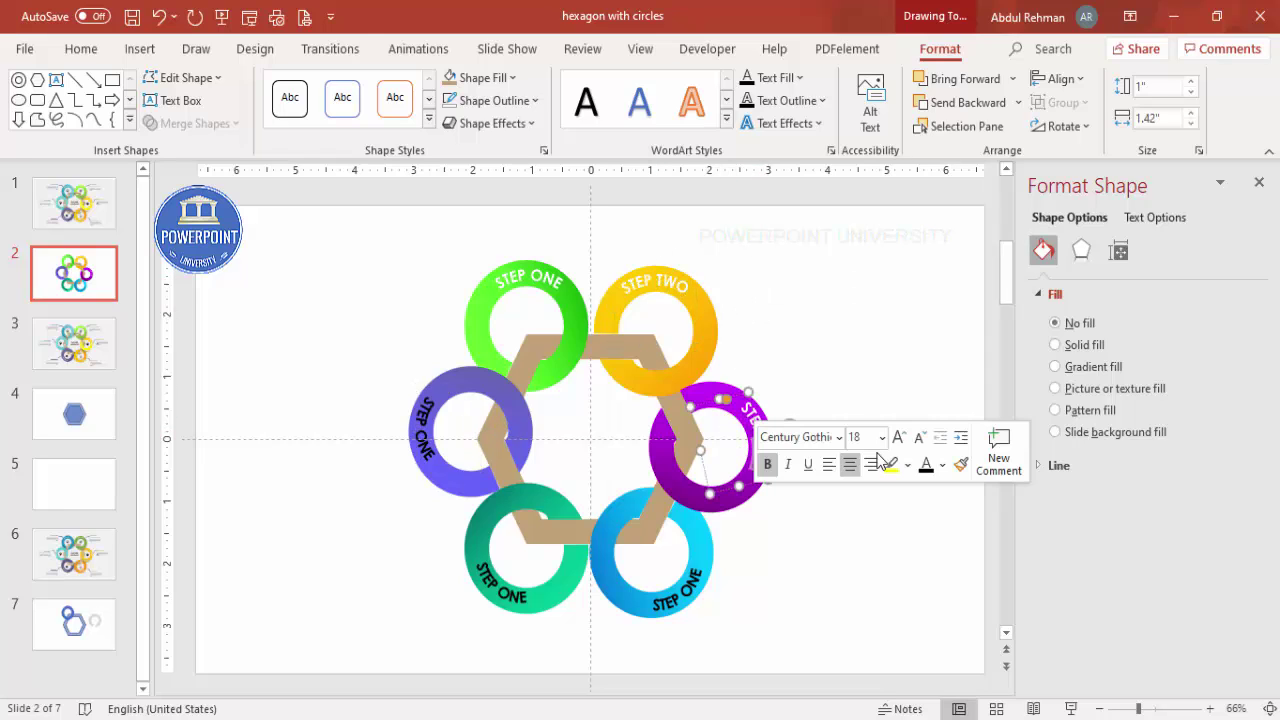
text(THREE)
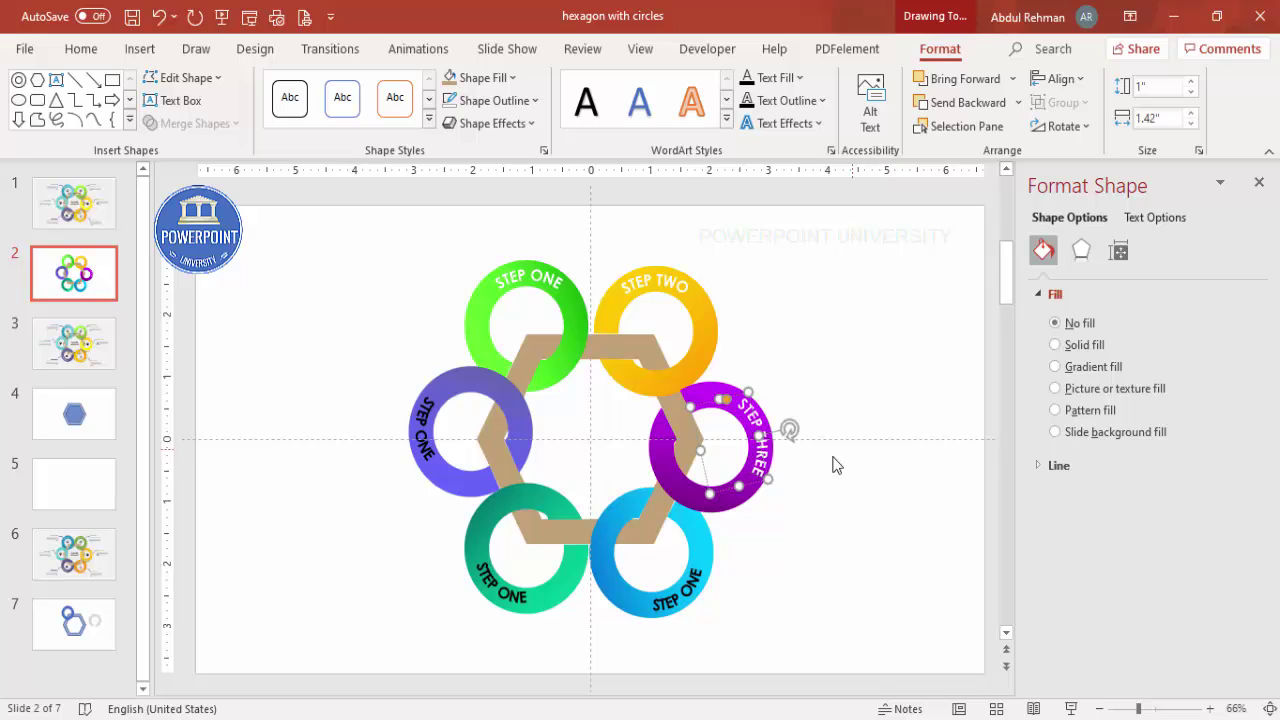
double_click(692, 580)
text(FOU)
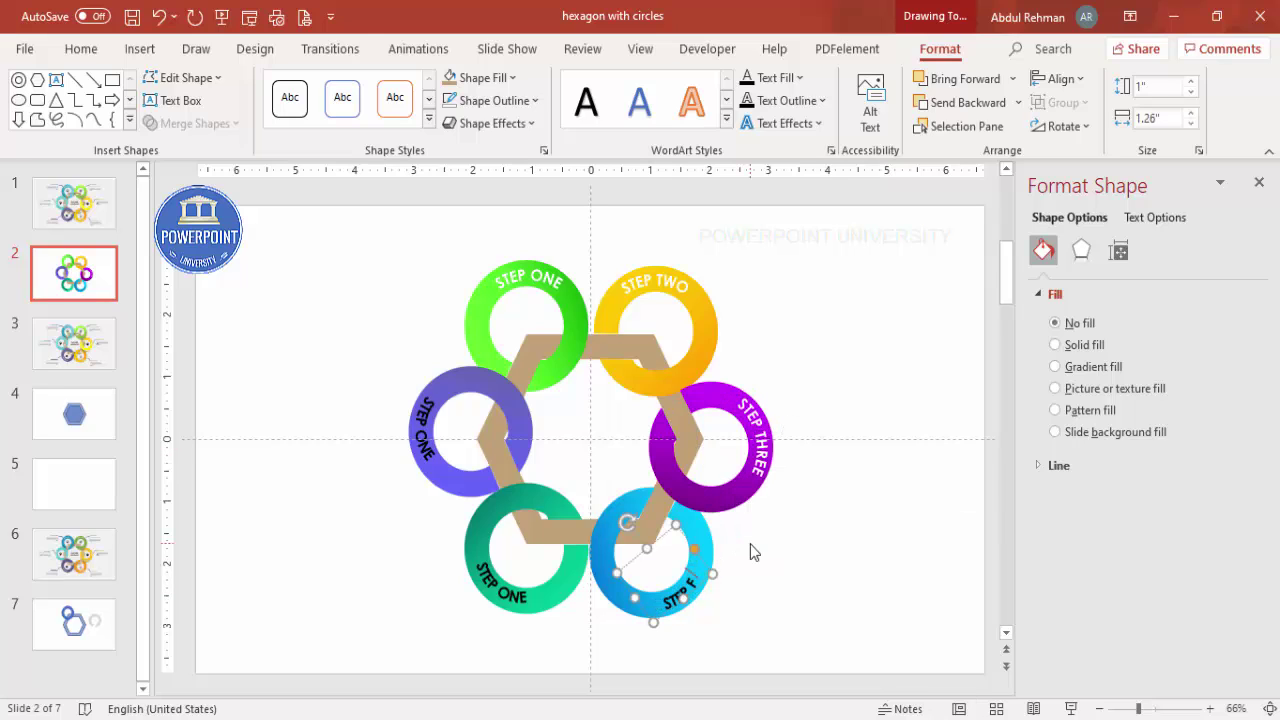
text(R)
click(548, 592)
text(FIVE)
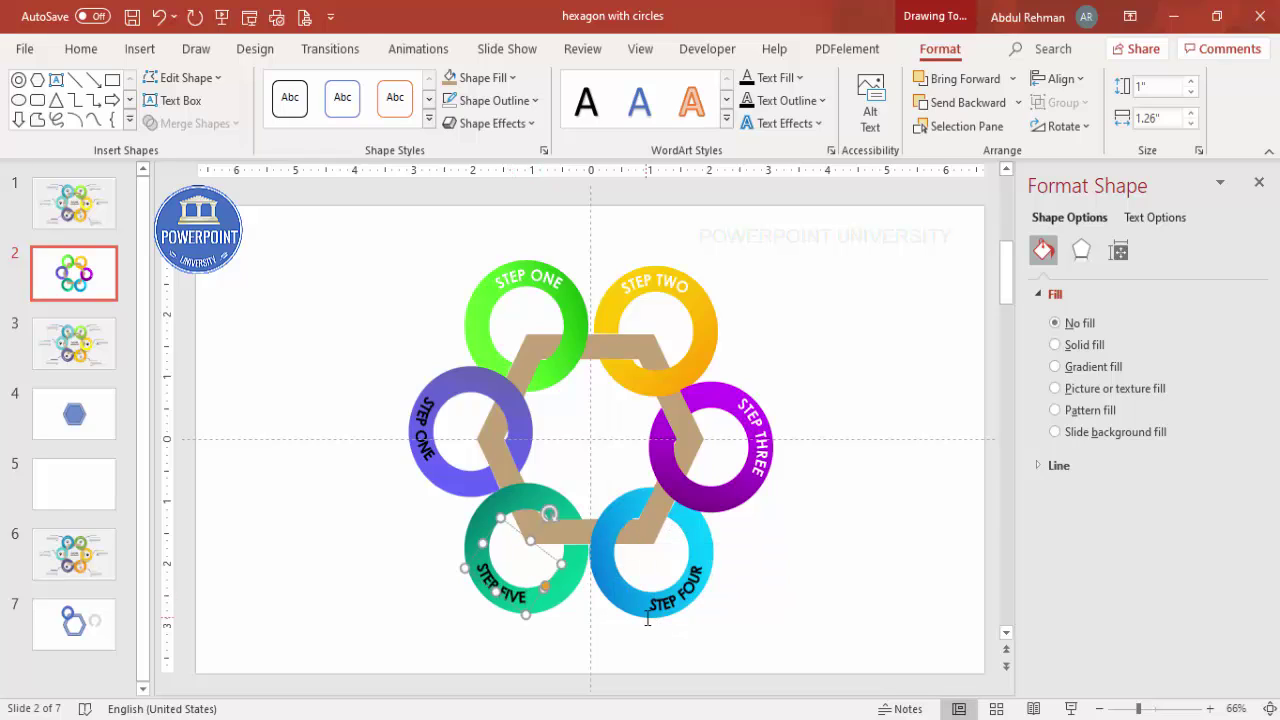
click(463, 478)
double_click(463, 481)
text(SIX)
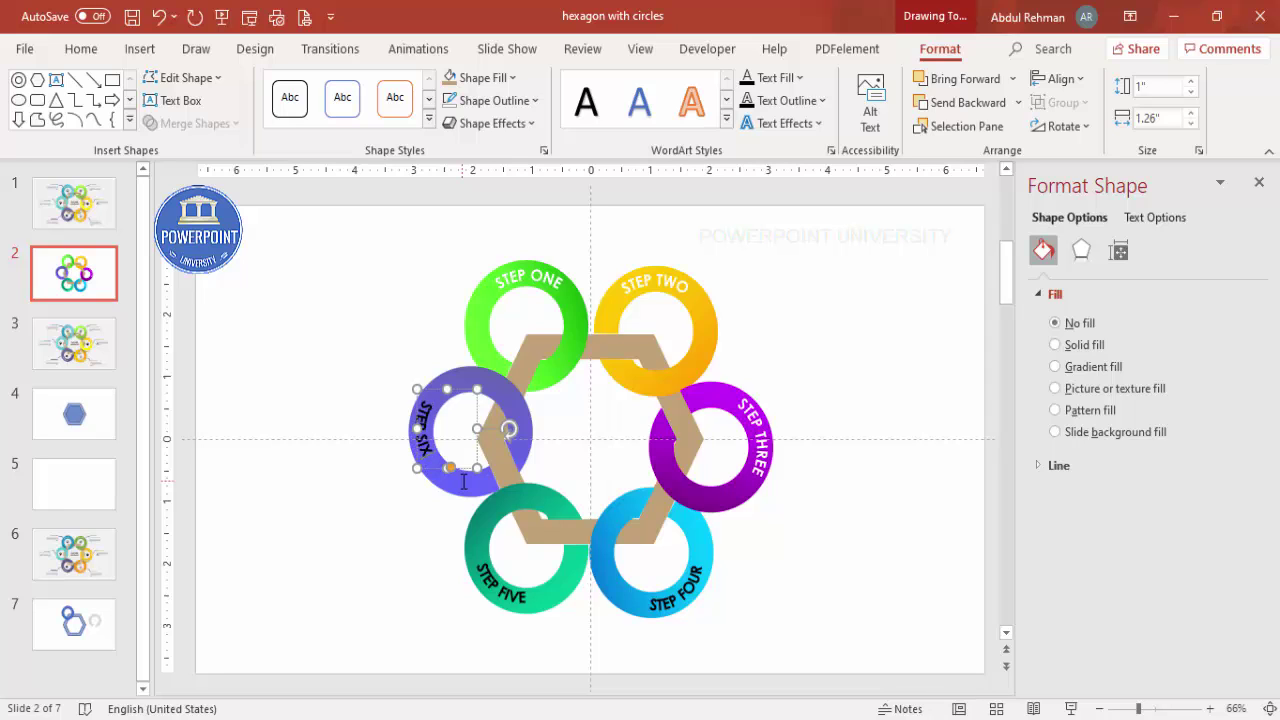
click(770, 311)
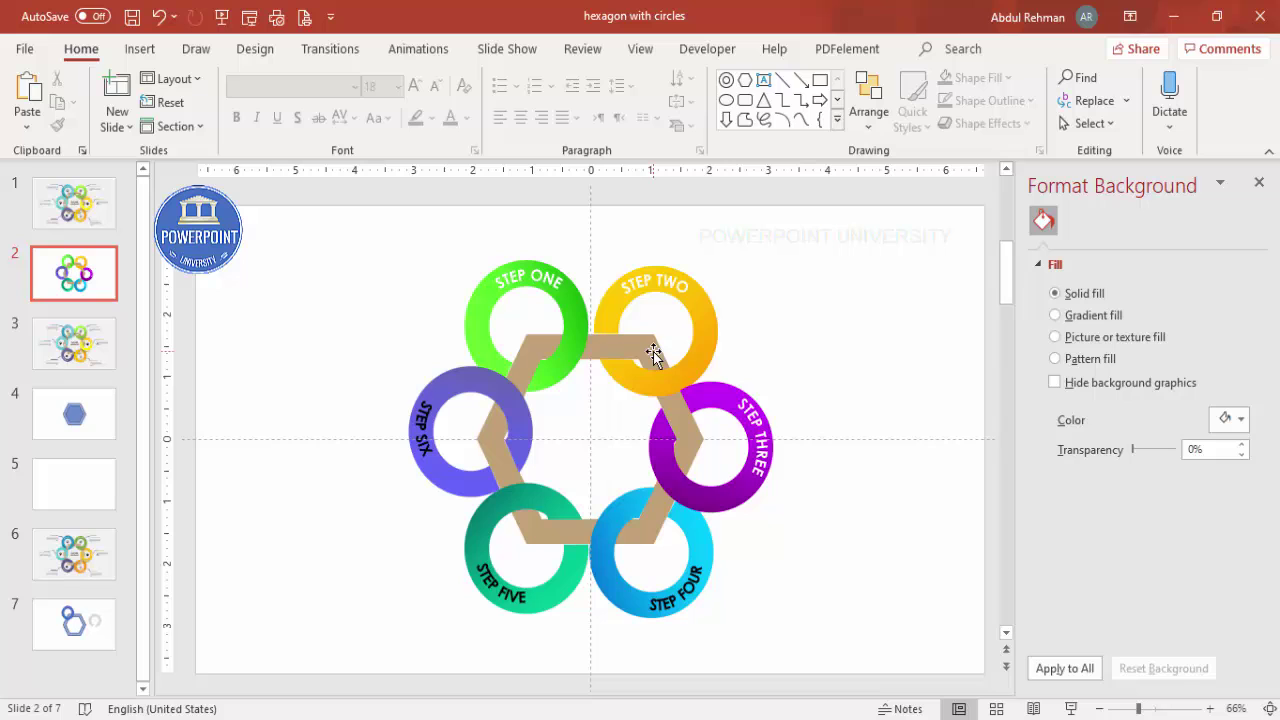
Step: Insert six icons: target, two presentation charts, stopwatch, hourglass and gear
click(140, 49)
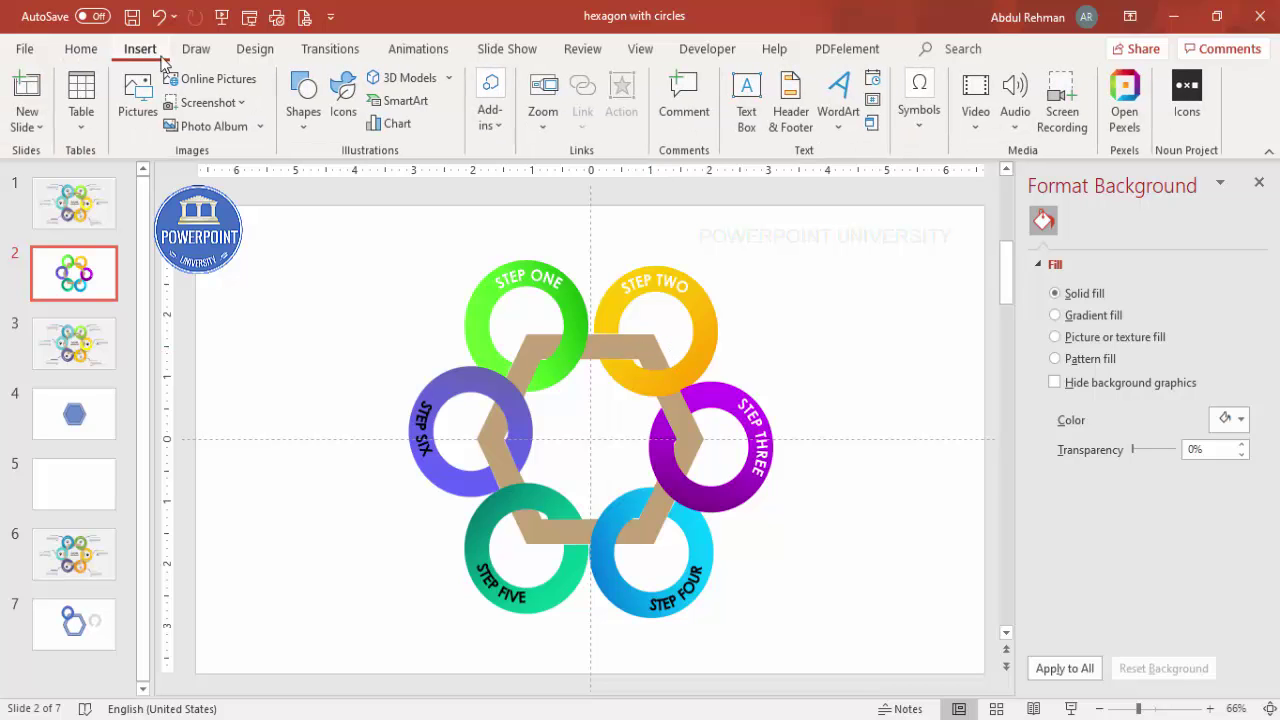
click(343, 100)
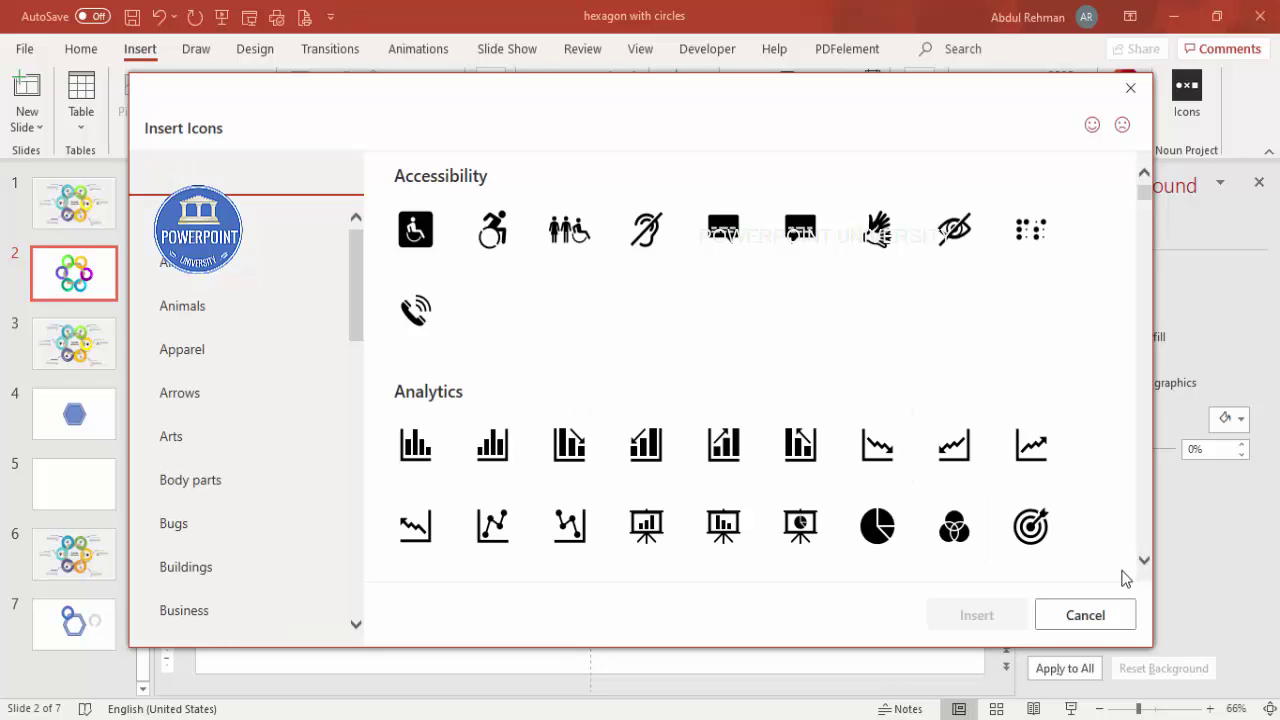
click(1002, 546)
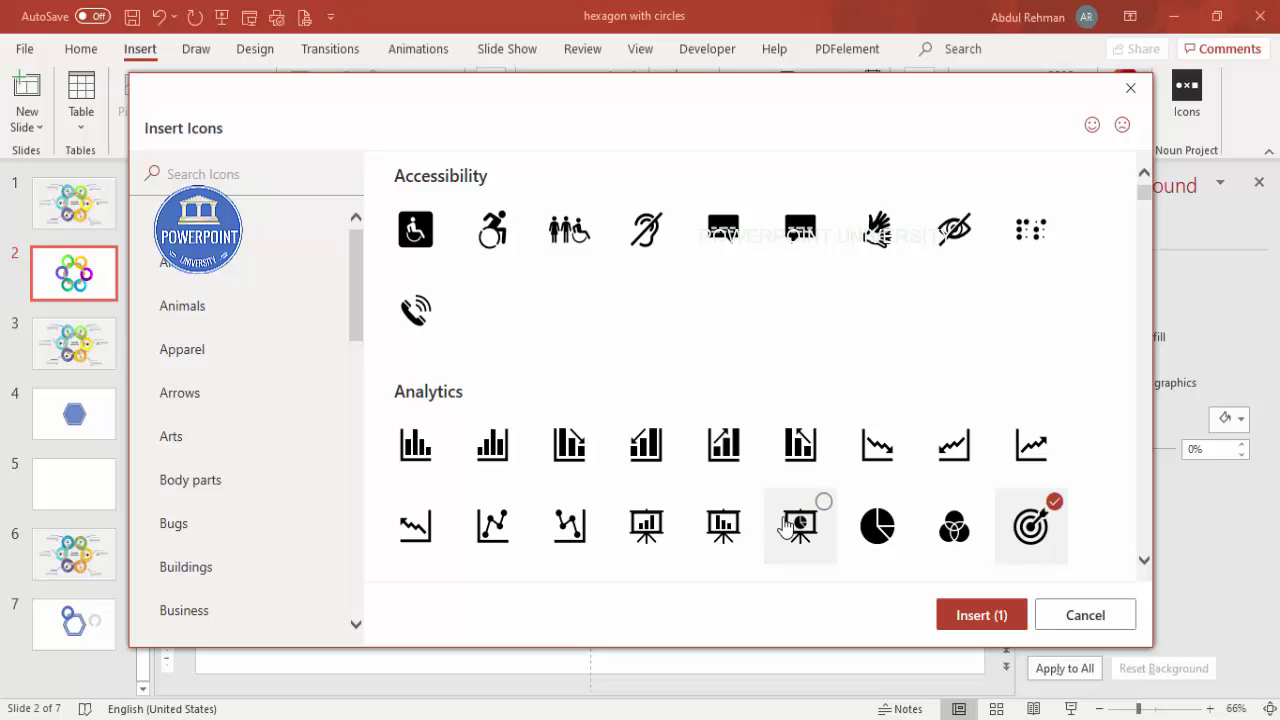
click(705, 527)
scroll(849, 443, down, 5)
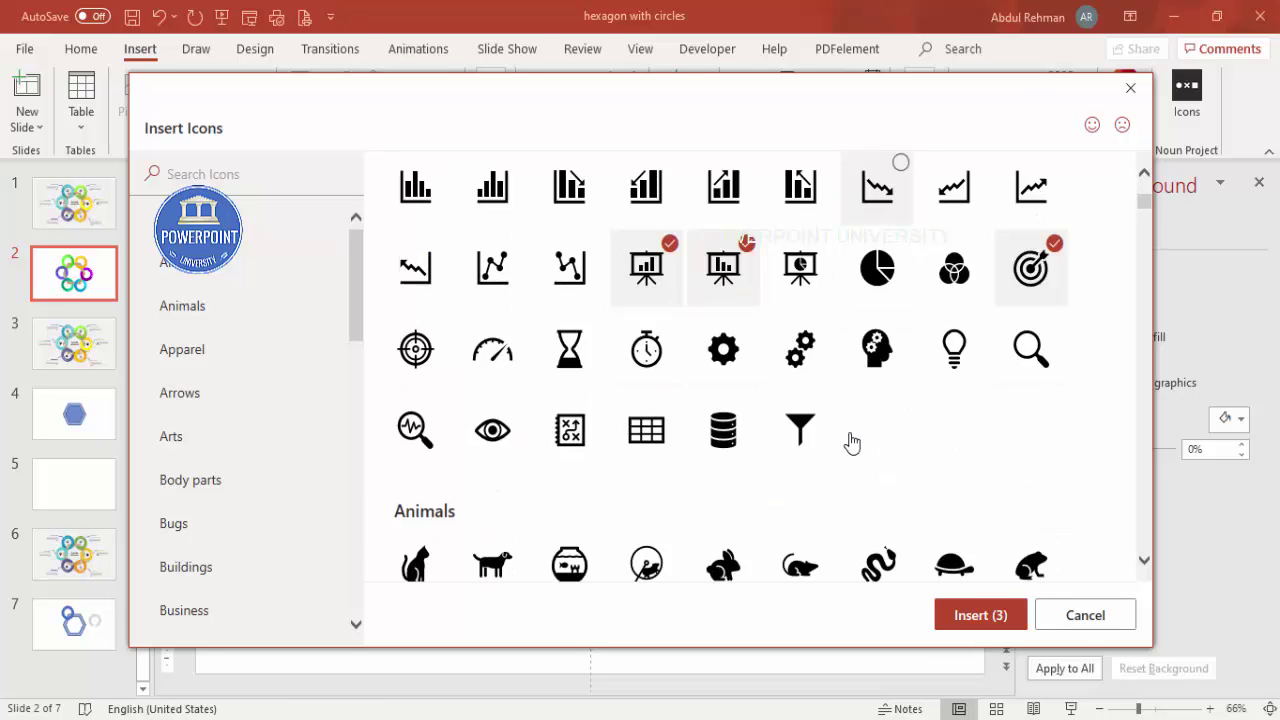
scroll(711, 334, up, 1)
click(652, 300)
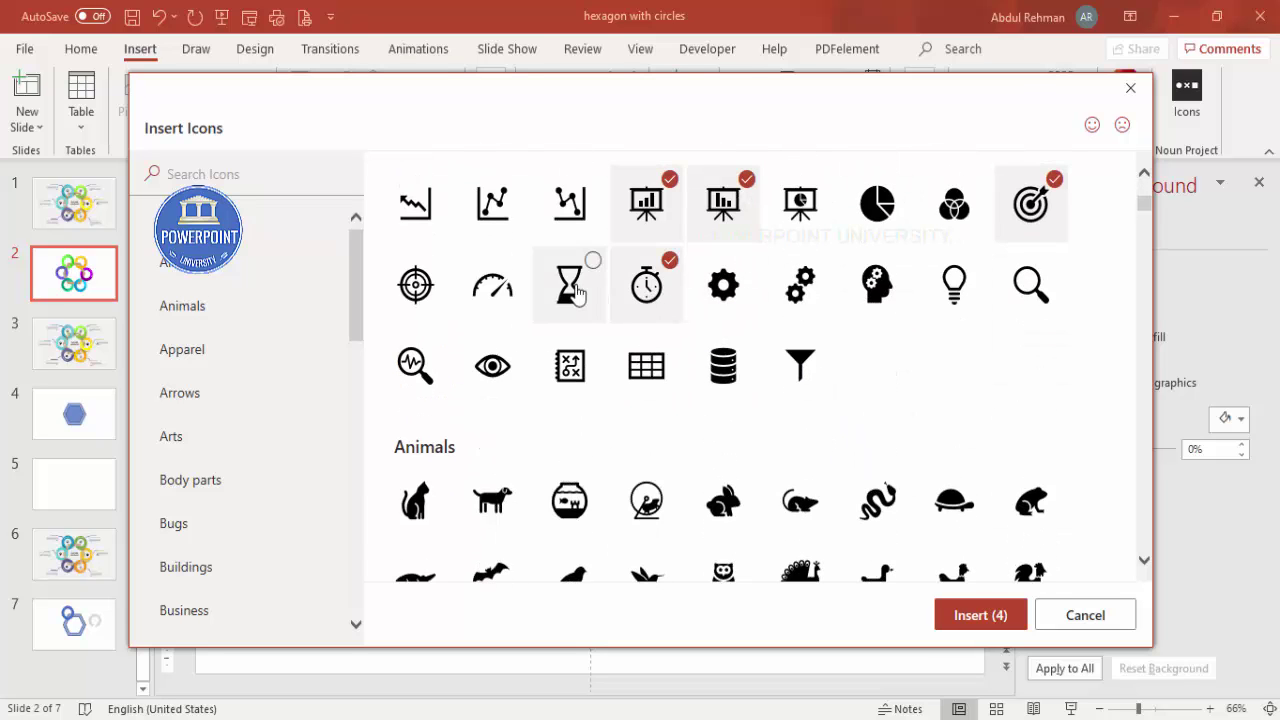
click(574, 288)
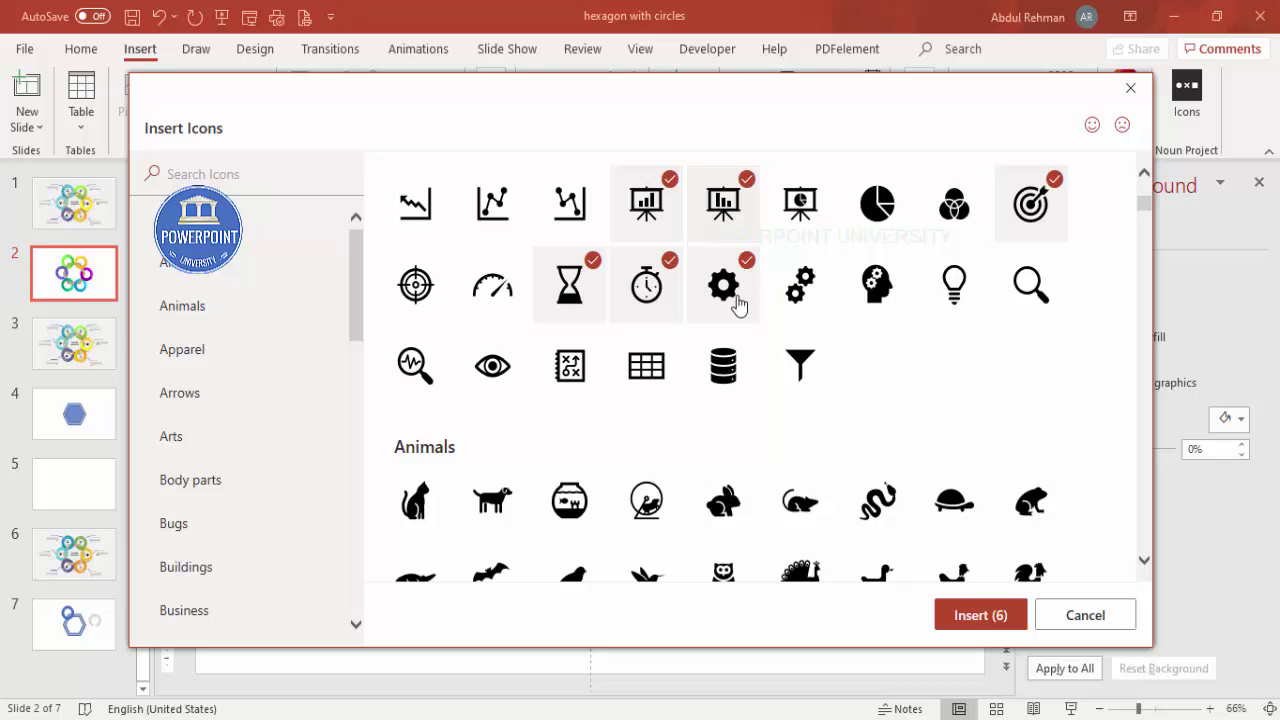
click(969, 615)
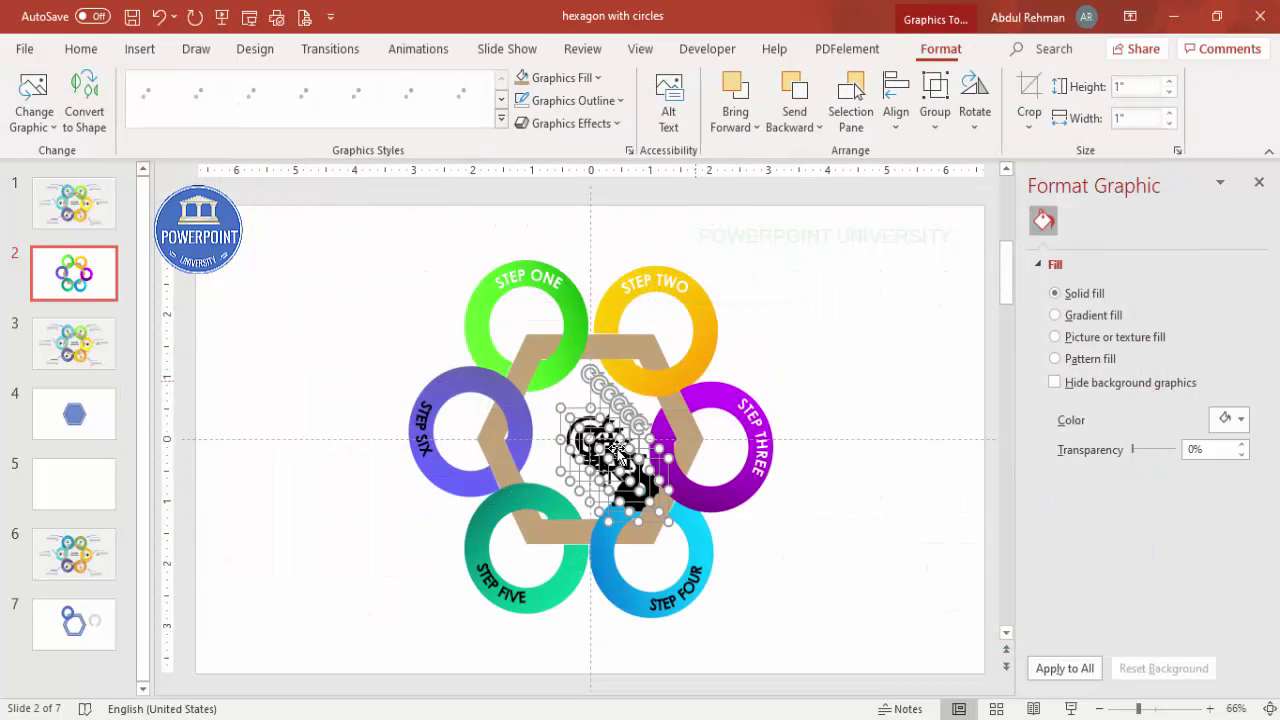
Step: Move the inserted icons beside the rings and set their height to 0.5 inch
drag(648, 384, 848, 329)
click(1140, 88)
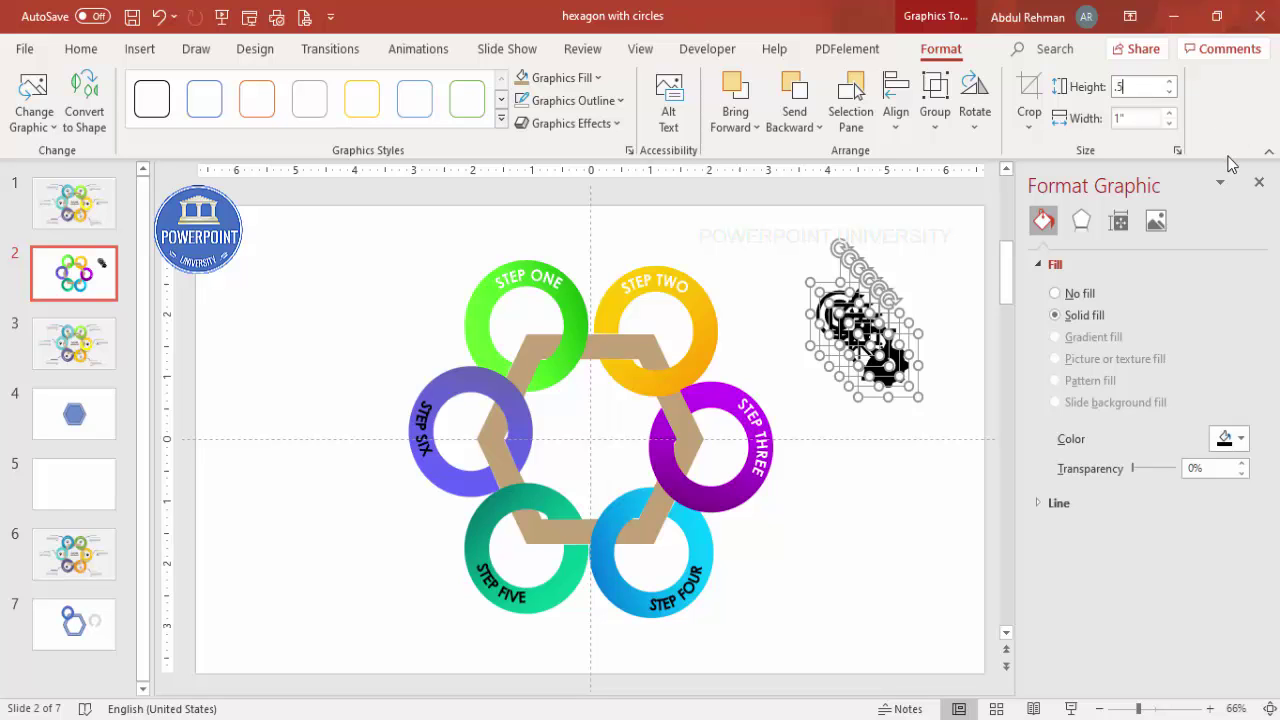
text(.5)
key(Return)
click(834, 234)
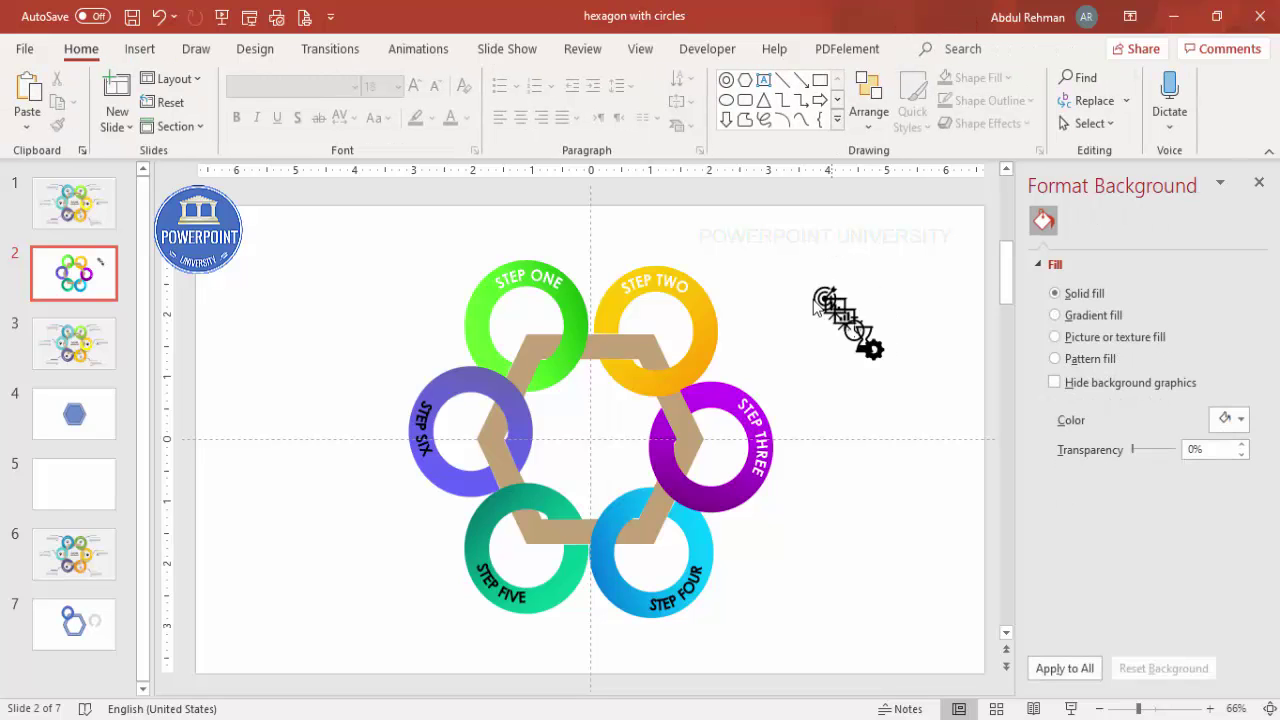
Step: Place the target, presentation chart and stopwatch icons inside the first three rings
drag(791, 299, 525, 318)
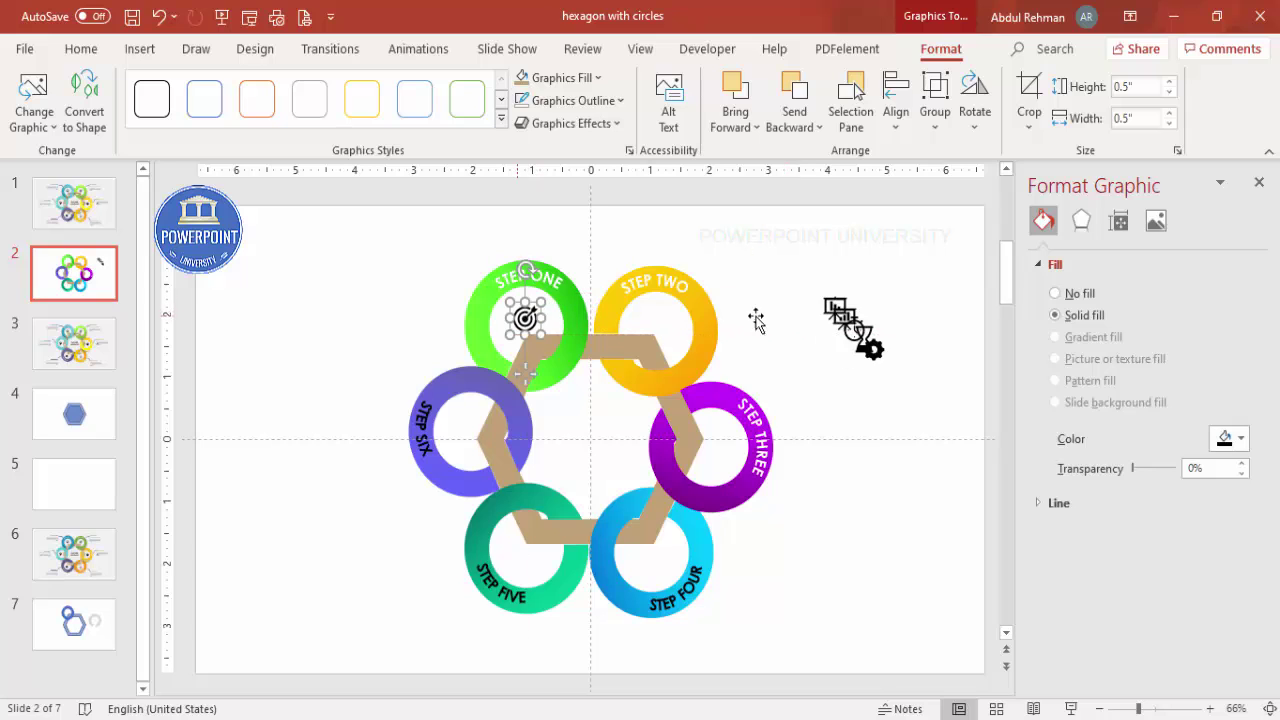
drag(830, 308, 658, 323)
drag(852, 330, 716, 442)
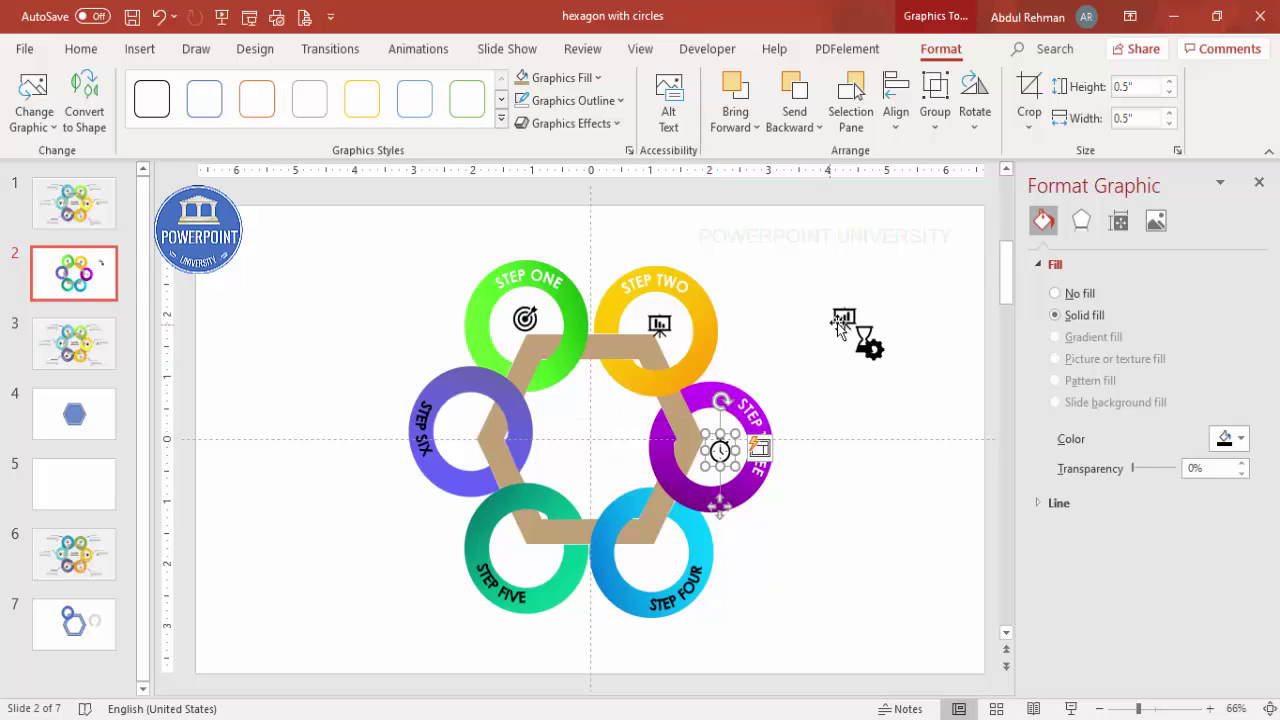